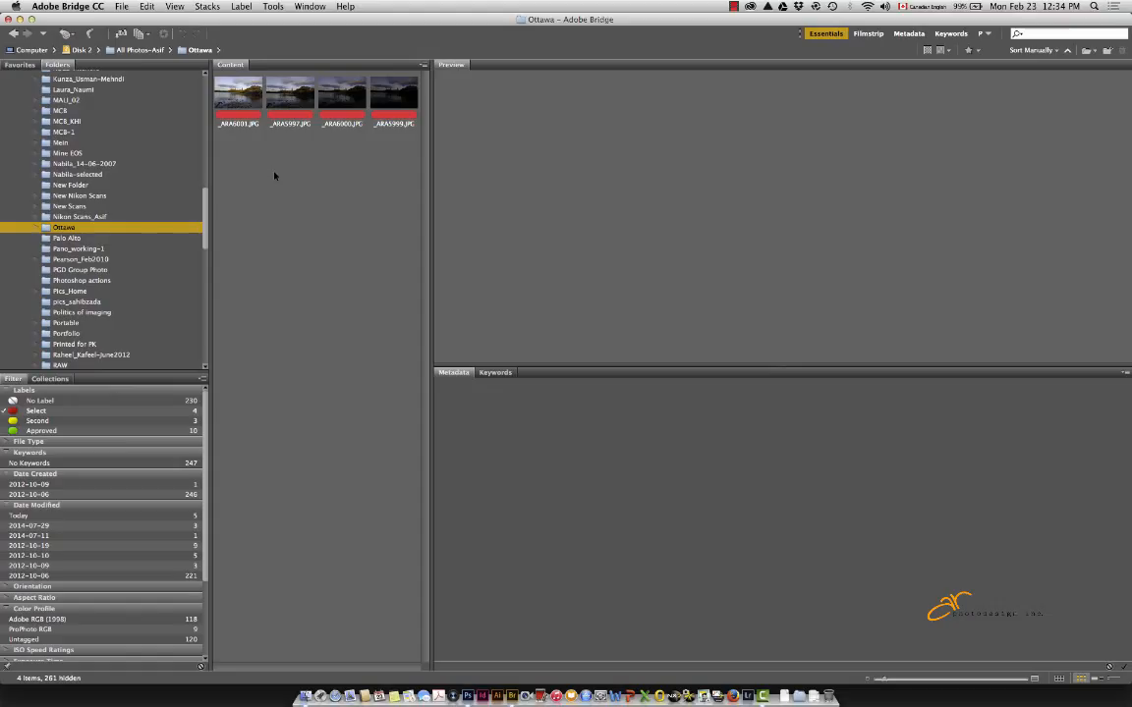
Preview the four red-labelled river photos one by one to compare their exposures and exposure compensation
{"action": "left_click", "coordinate": [280, 96]}
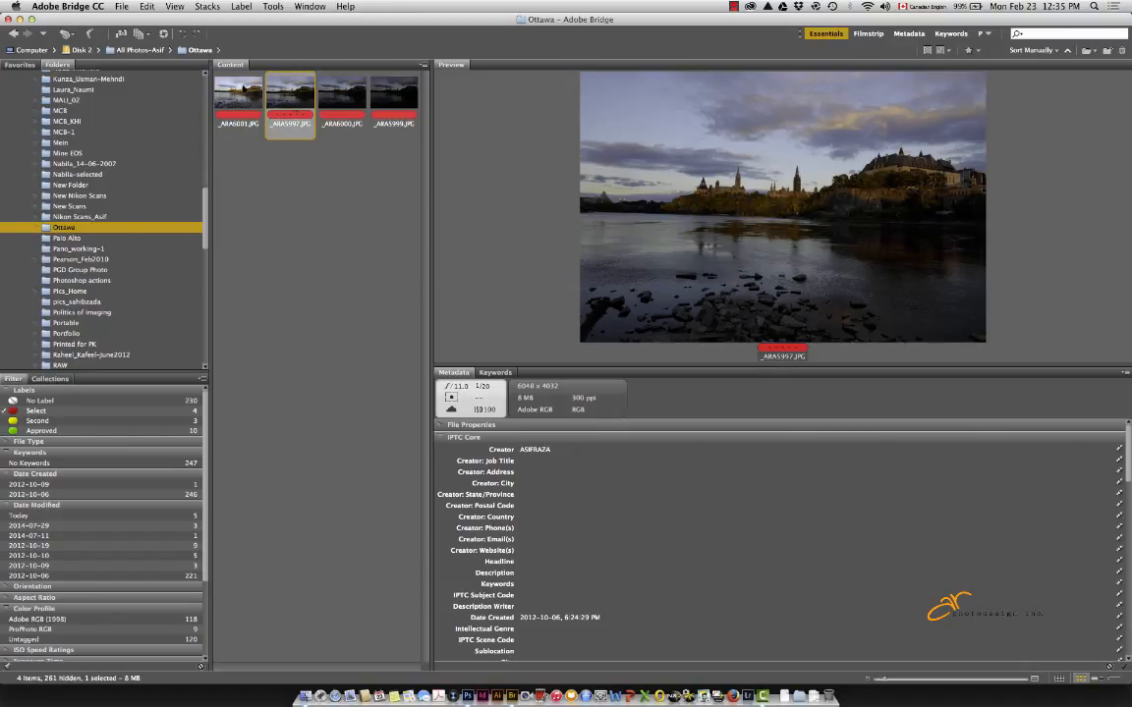
{"action": "left_click", "coordinate": [243, 88]}
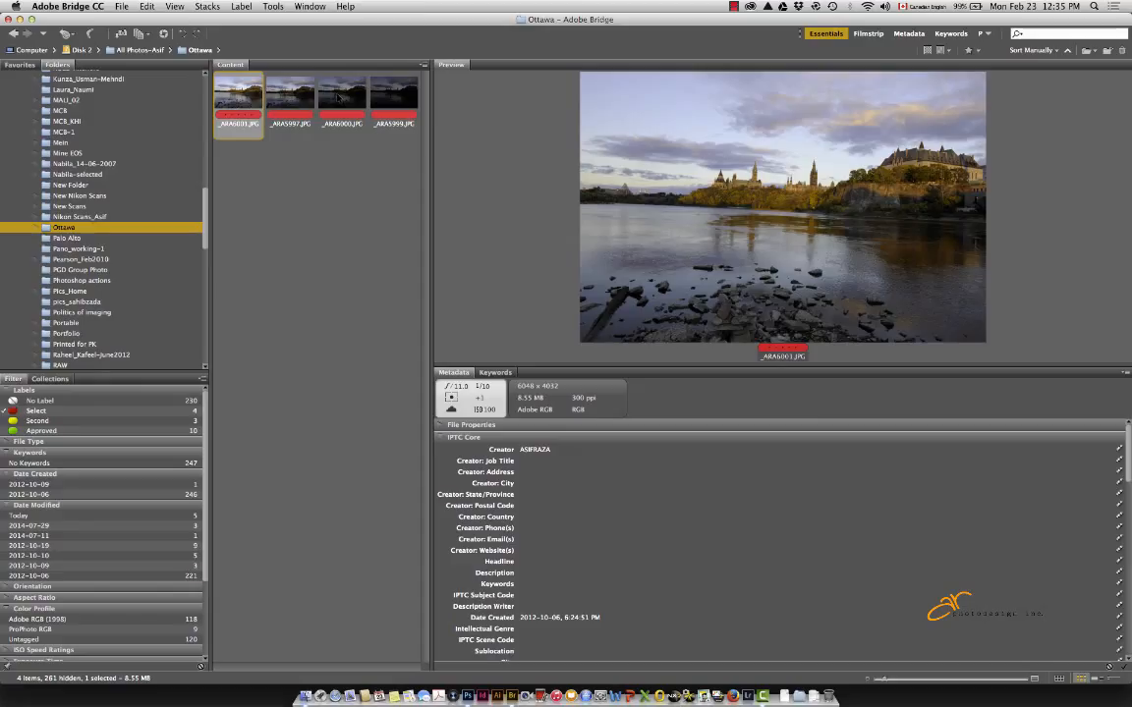
{"action": "left_click", "coordinate": [339, 97]}
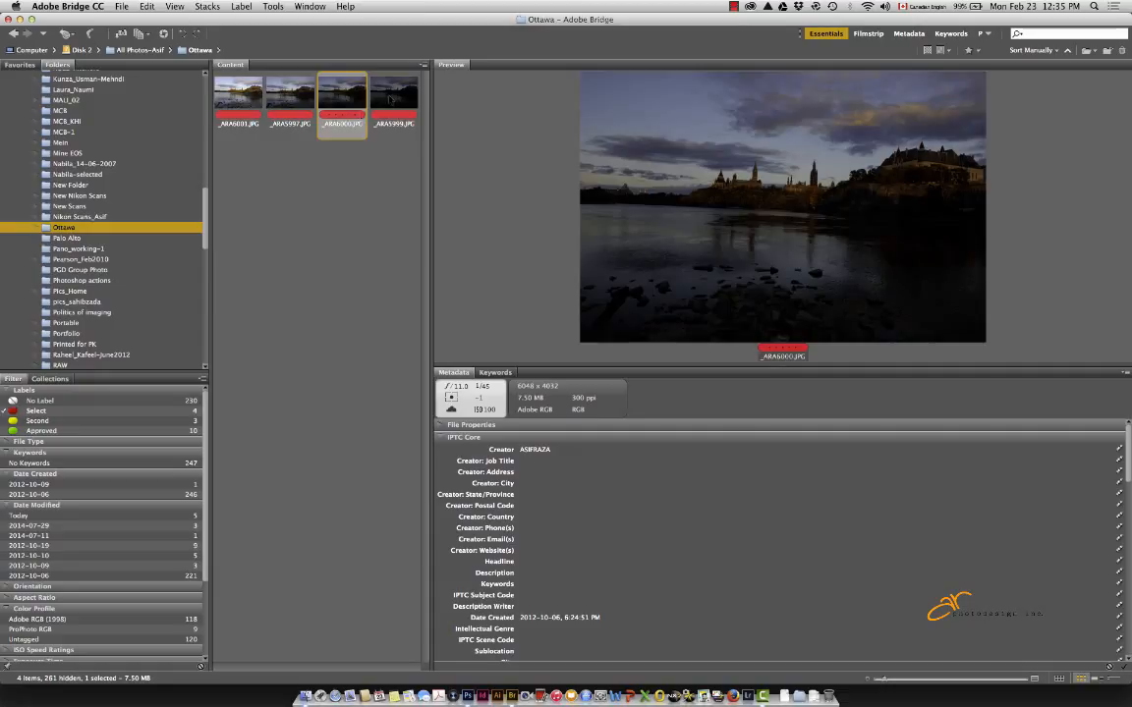
{"action": "key", "text": "Right"}
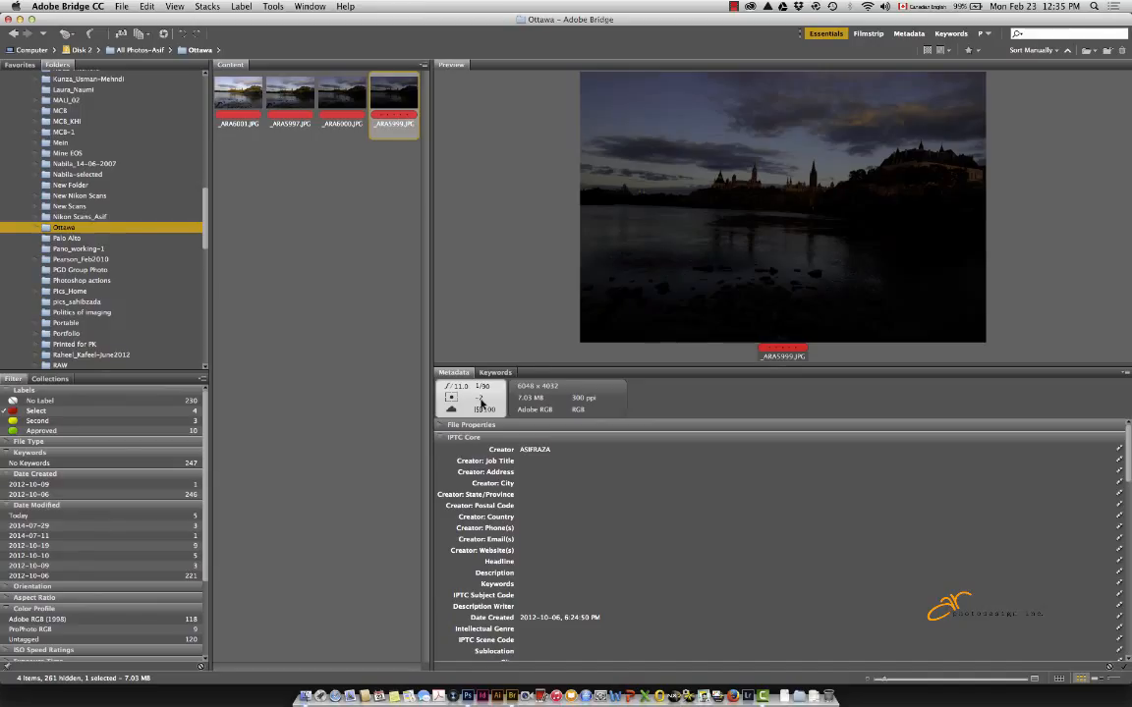
{"action": "left_click", "coordinate": [268, 164]}
Select all four bracketed photos from _ARA6001.JPG to _ARA5999.JPG and send them to Photoshop's Merge to HDR Pro
{"action": "left_click", "coordinate": [240, 112]}
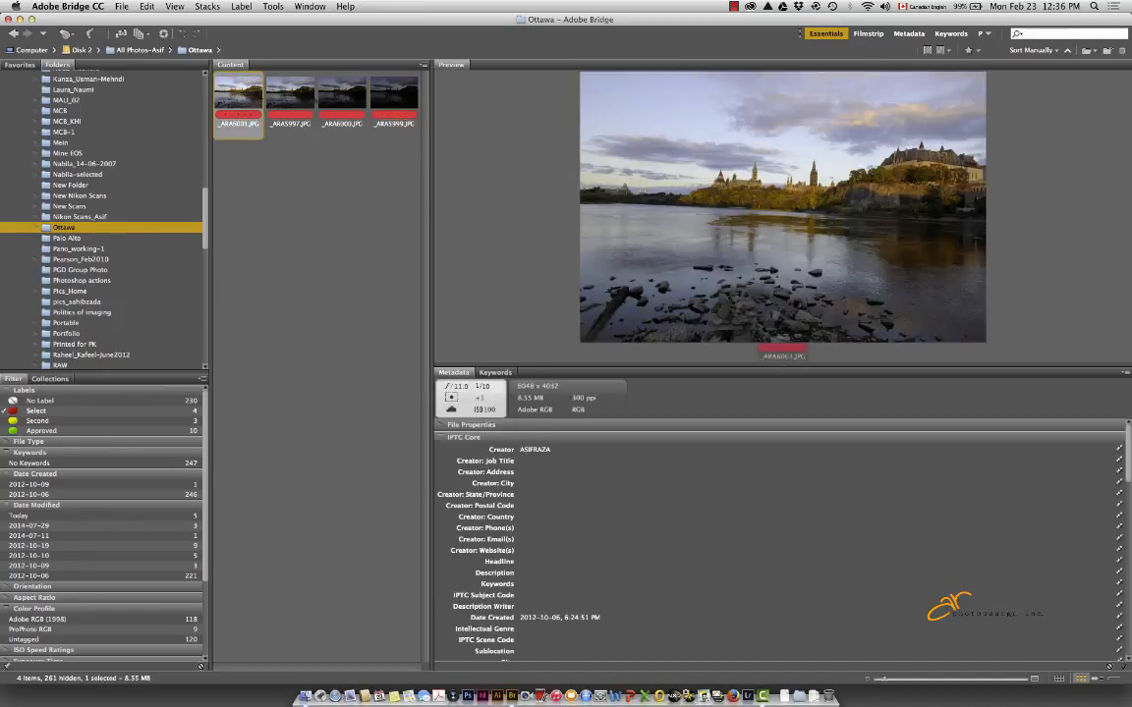
{"action": "left_click", "coordinate": [381, 100], "text": "shift"}
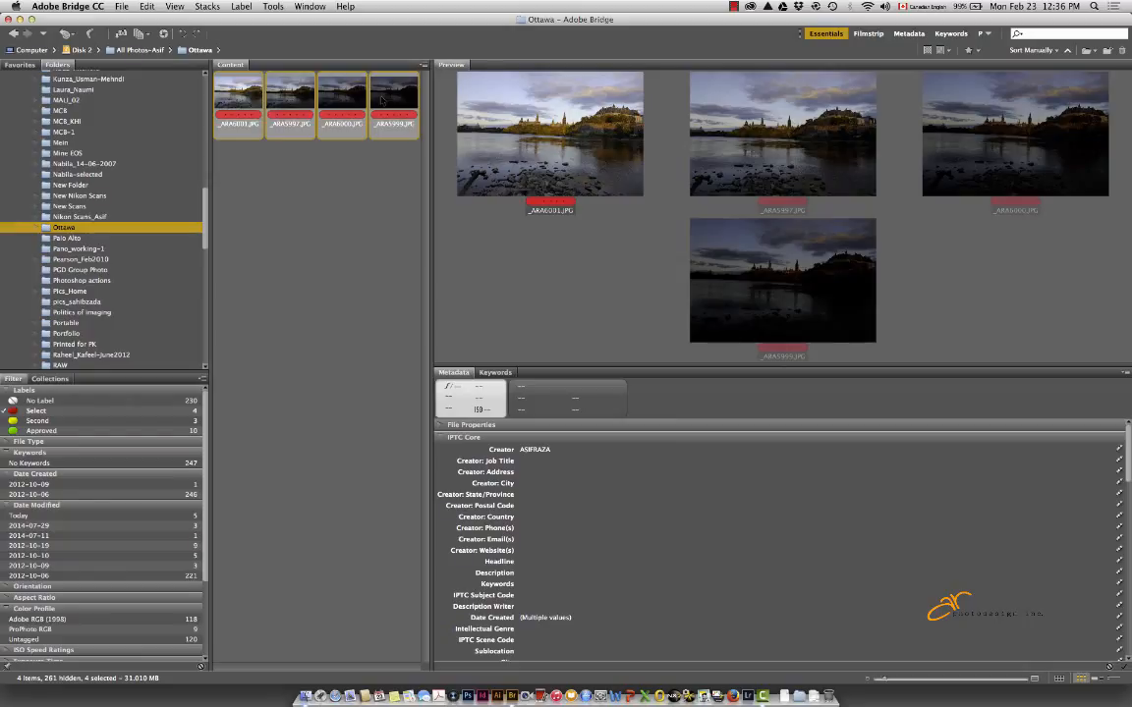
{"action": "left_click", "coordinate": [271, 7]}
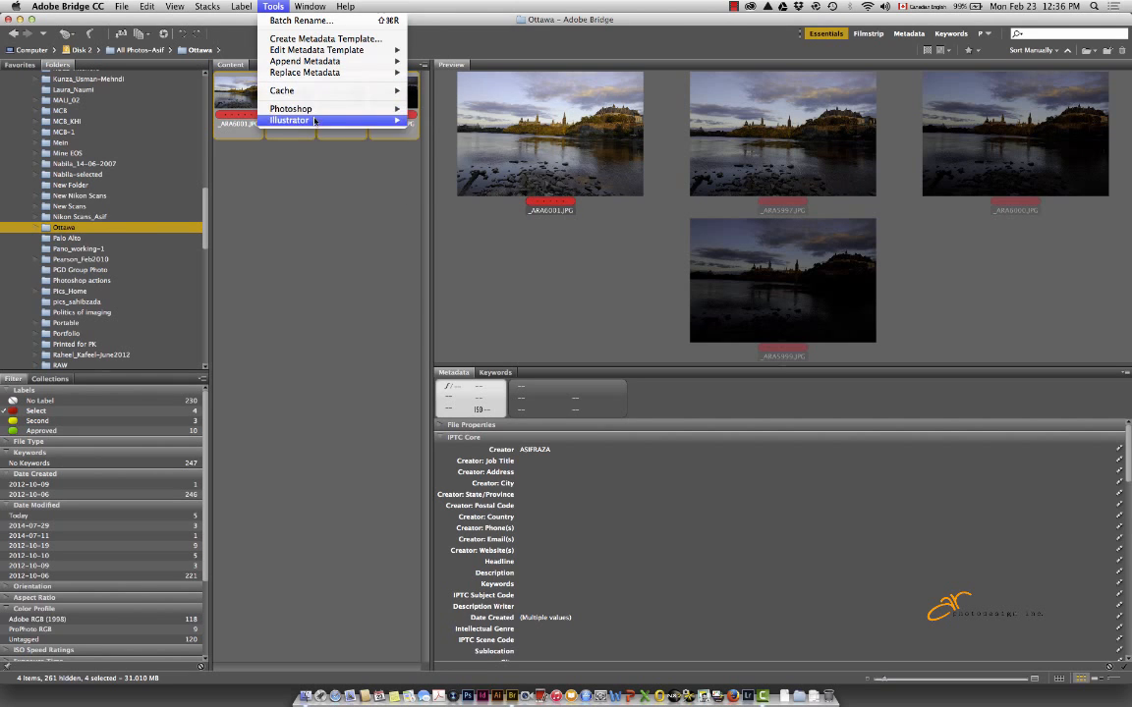
{"action": "mouse_move", "coordinate": [310, 109]}
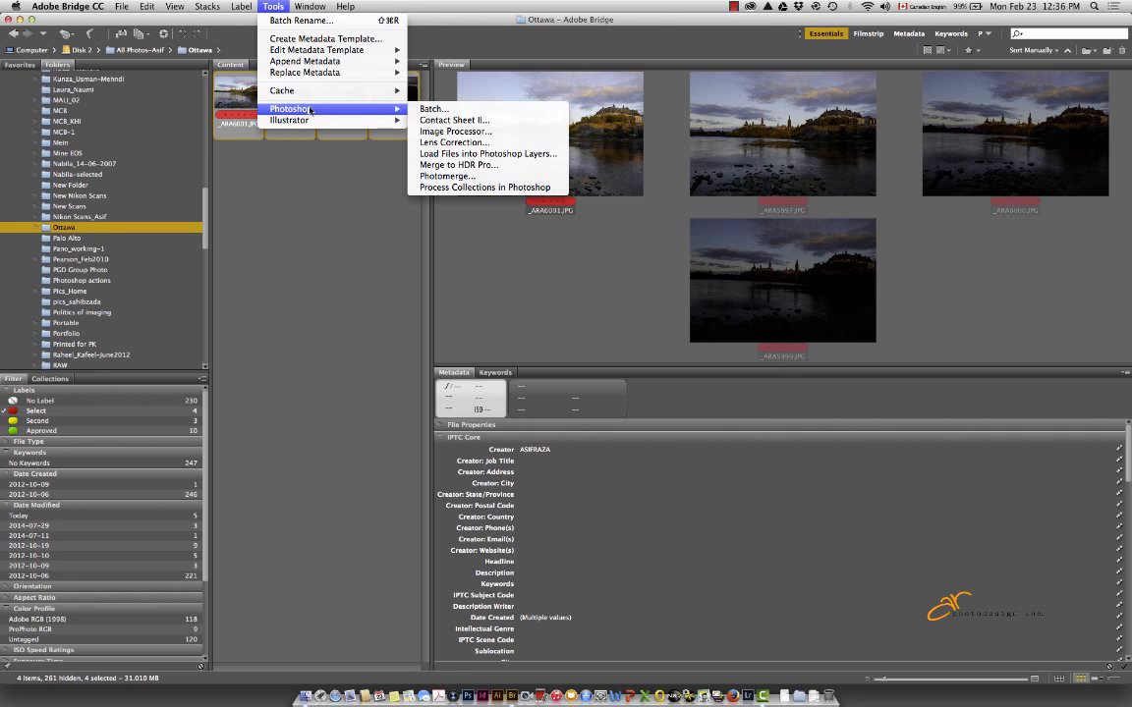
{"action": "left_click", "coordinate": [471, 165]}
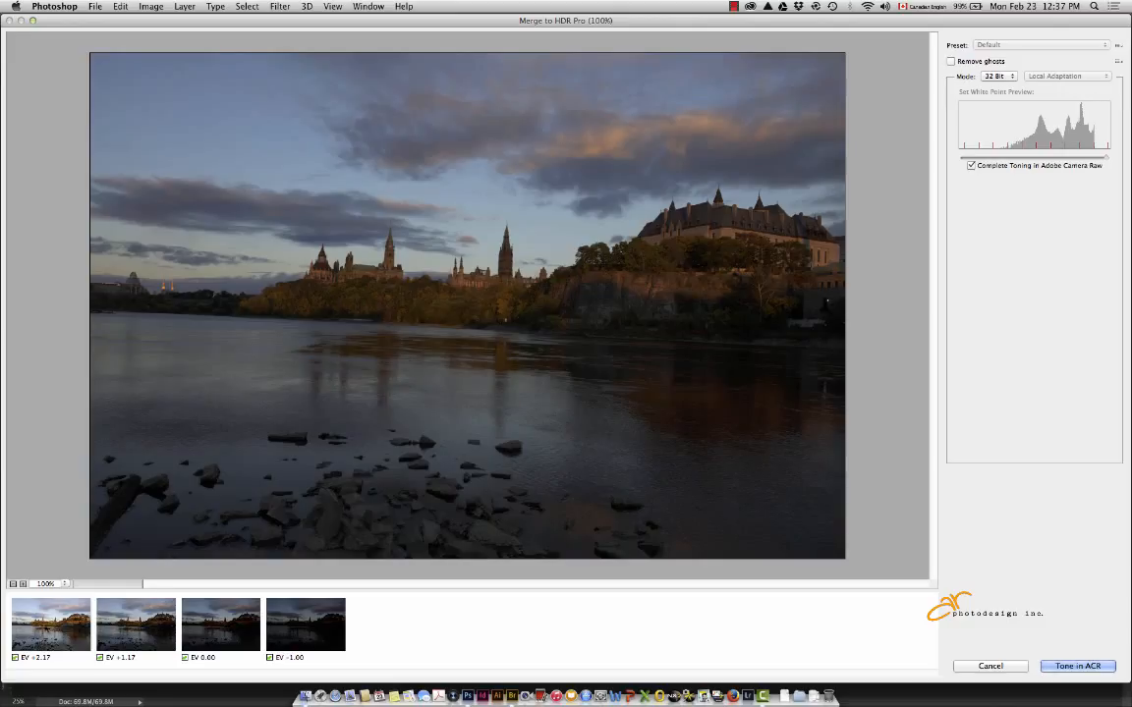
Try the HDR merge in 16 Bit mode, and return the mode to 32 Bit
{"action": "left_click", "coordinate": [994, 76]}
{"action": "left_click", "coordinate": [1001, 88]}
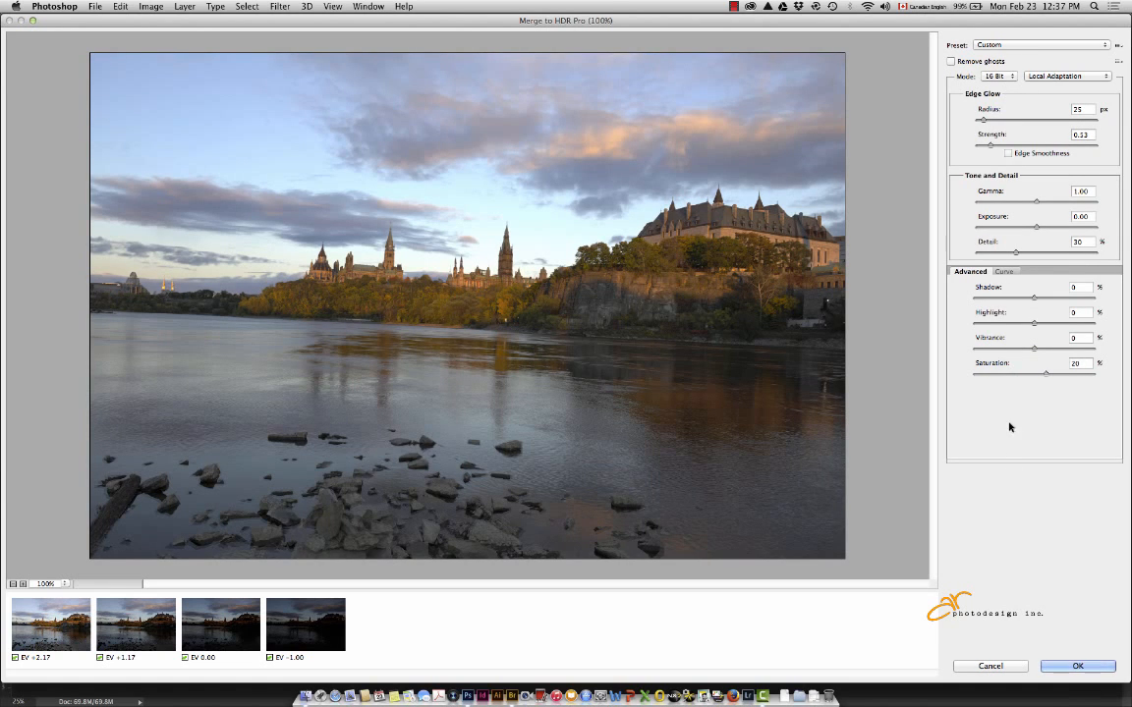
{"action": "left_click", "coordinate": [1013, 77]}
{"action": "left_click", "coordinate": [995, 66]}
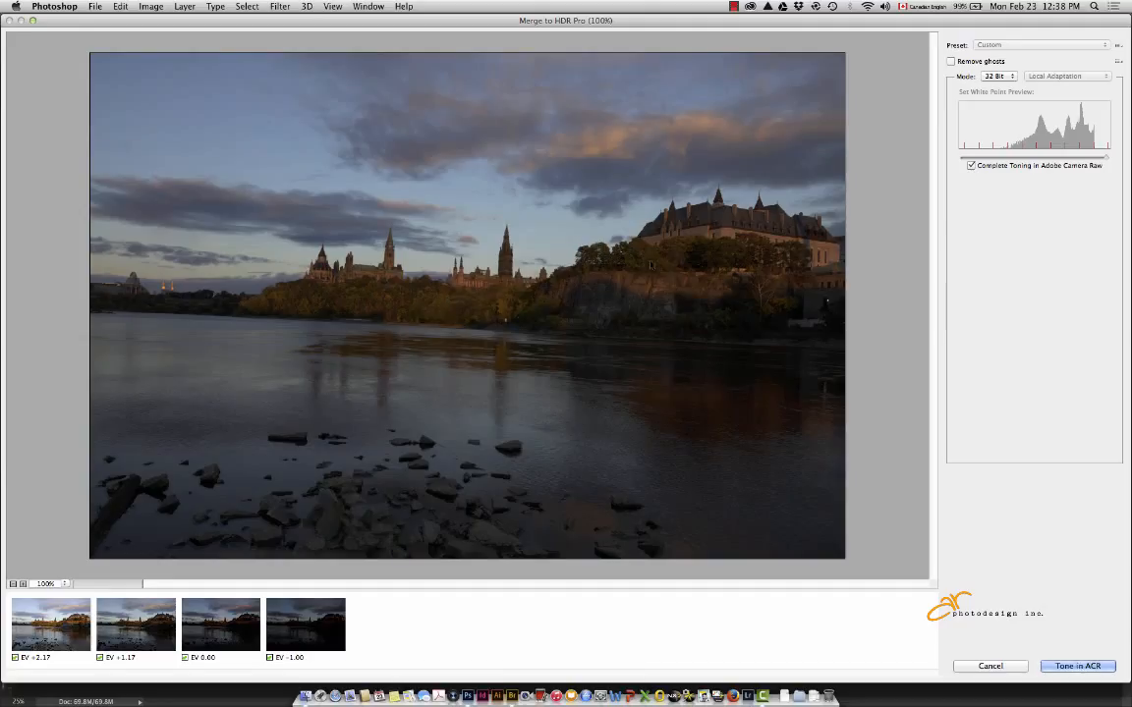
Turn on Remove ghosts for the HDR merge and continue to toning in Adobe Camera Raw
{"action": "left_click", "coordinate": [951, 62]}
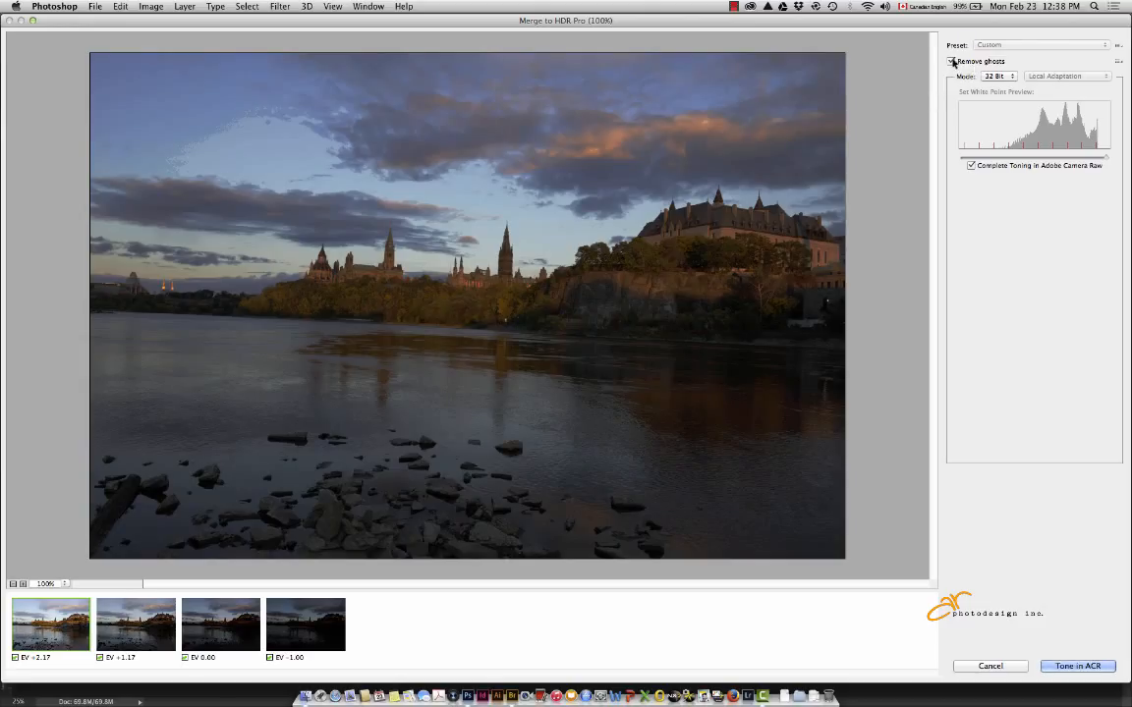
{"action": "left_click", "coordinate": [951, 62]}
{"action": "left_click", "coordinate": [951, 62]}
{"action": "left_click", "coordinate": [1079, 667]}
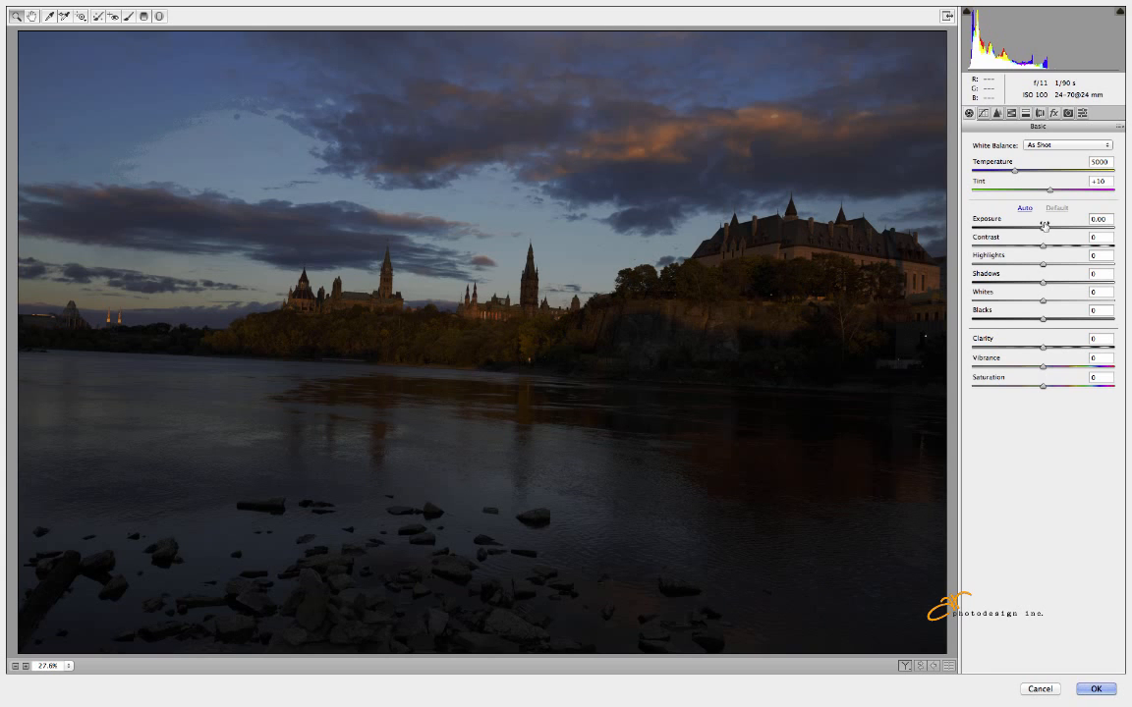
Enable Remove Chromatic Aberration in the lens corrections and check the camera calibration settings
{"action": "left_click", "coordinate": [1039, 114]}
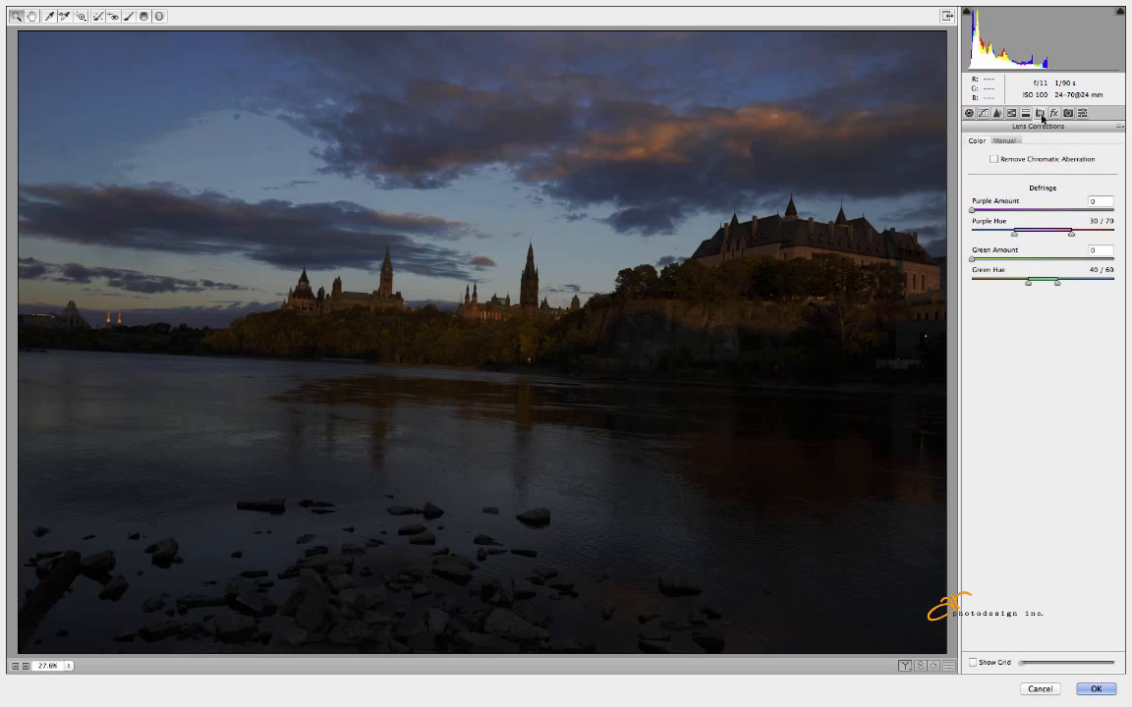
{"action": "left_click", "coordinate": [1004, 141]}
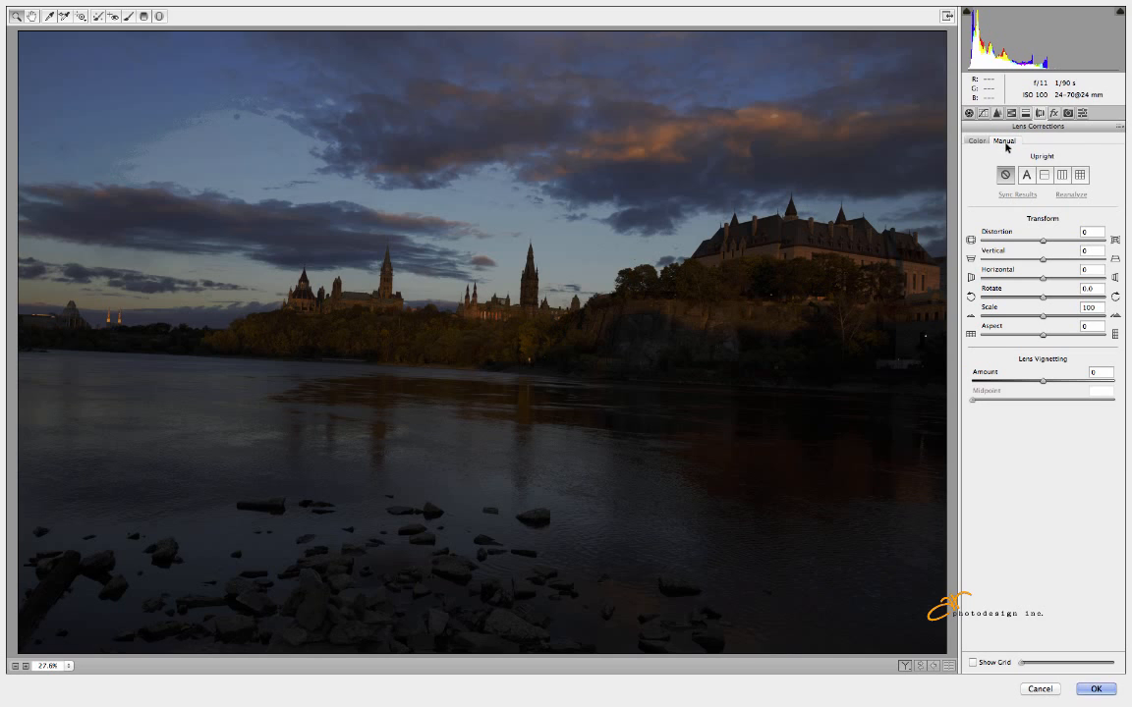
{"action": "left_click", "coordinate": [973, 141]}
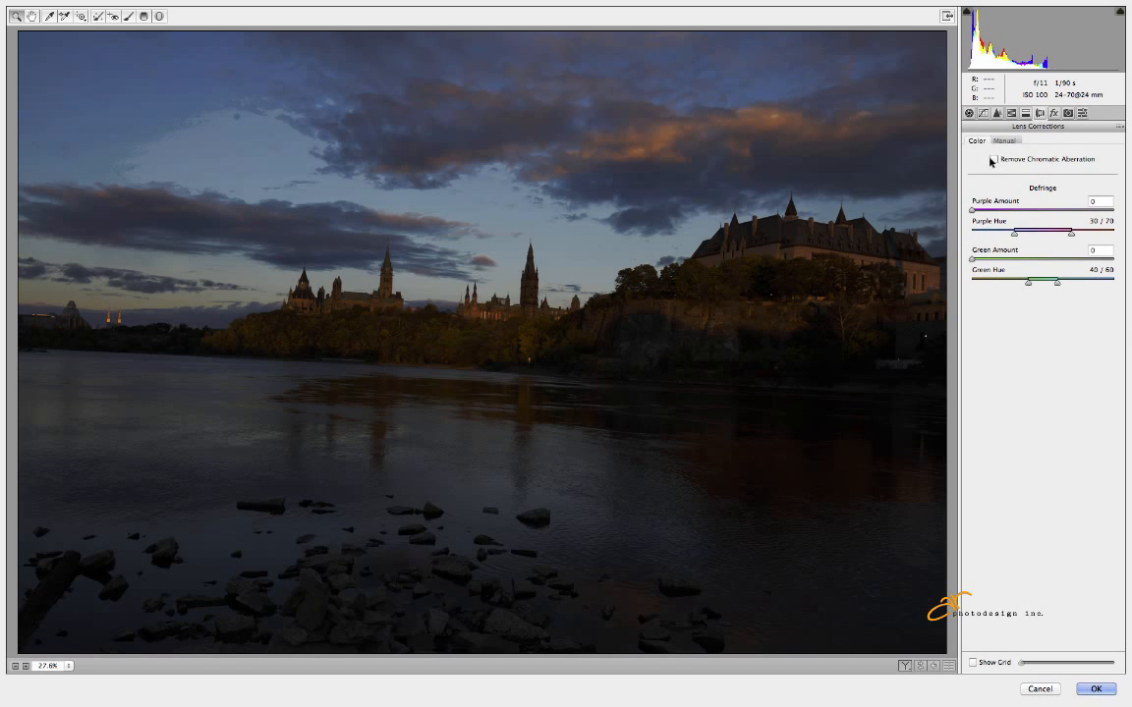
{"action": "left_click", "coordinate": [993, 159]}
{"action": "left_click", "coordinate": [1068, 113]}
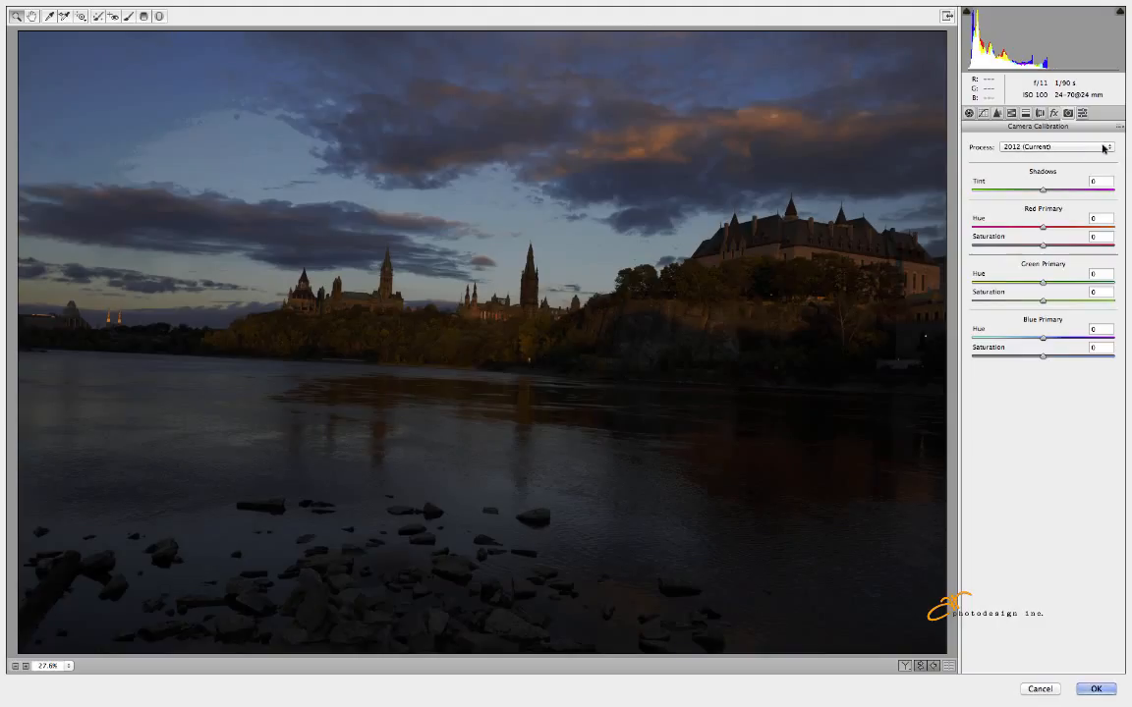
Set the basic tone to temperature 5300, exposure +0.90, contrast +11, highlights -11, shadows +98, blacks +34 and clarity +13
{"action": "left_click", "coordinate": [969, 114]}
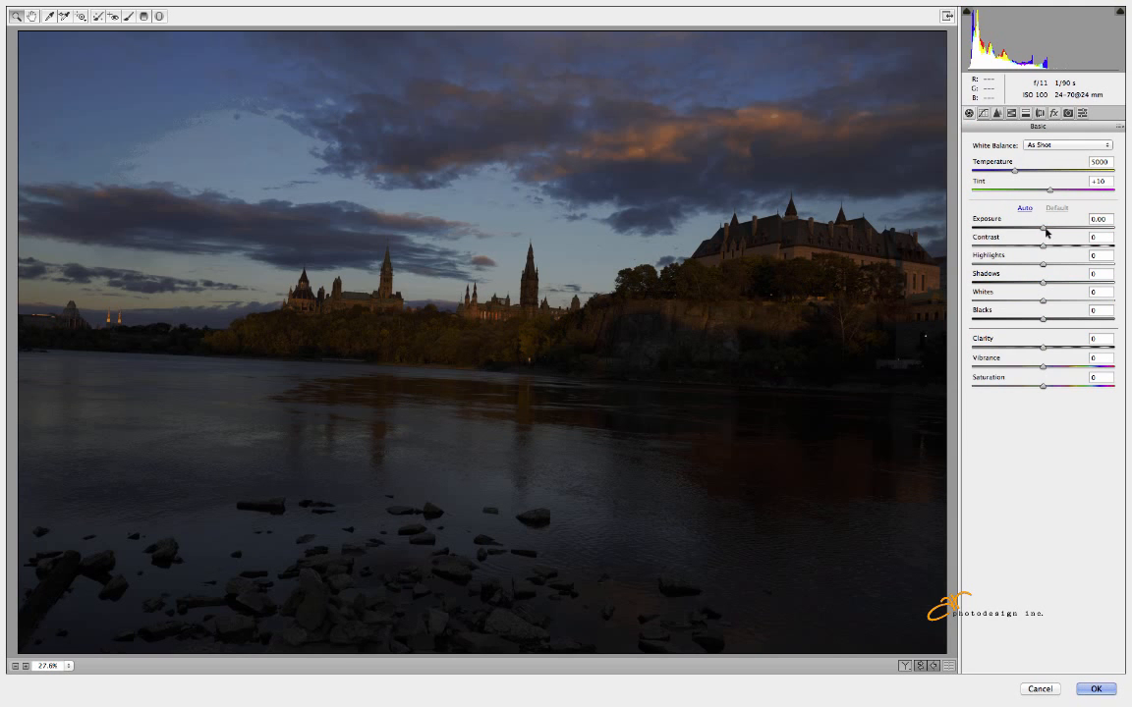
{"action": "left_click_drag", "start_coordinate": [1043, 229], "coordinate": [1051, 229]}
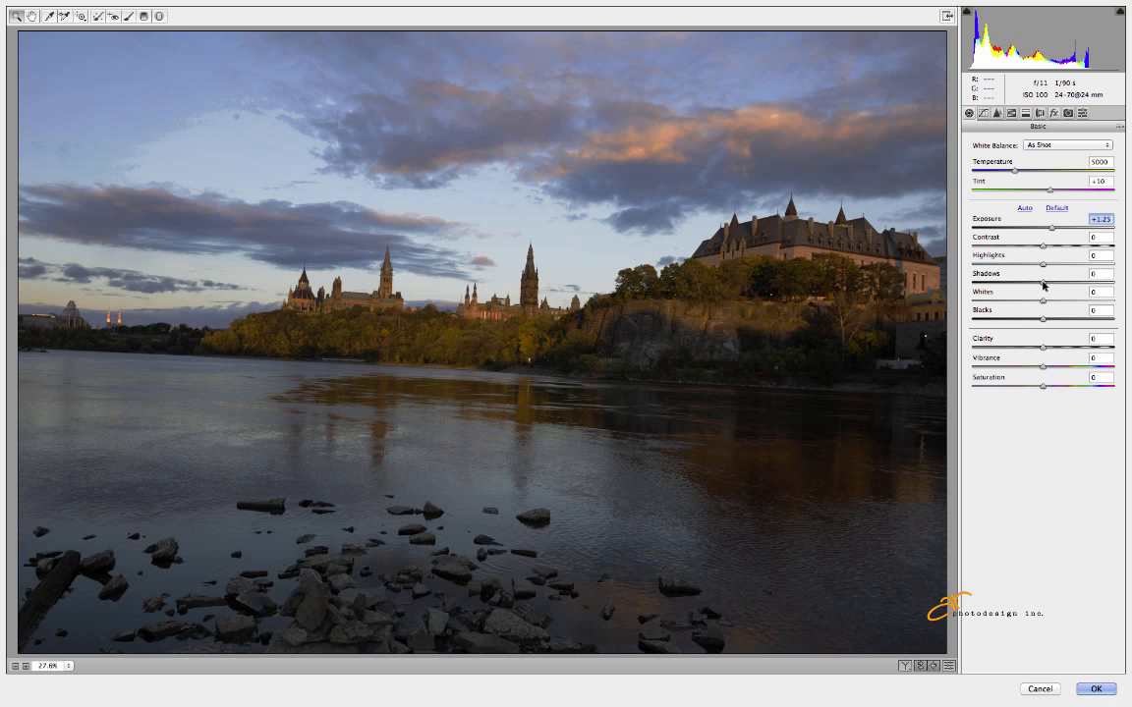
{"action": "left_click", "coordinate": [1043, 282]}
{"action": "left_click_drag", "start_coordinate": [1043, 282], "coordinate": [1112, 284]}
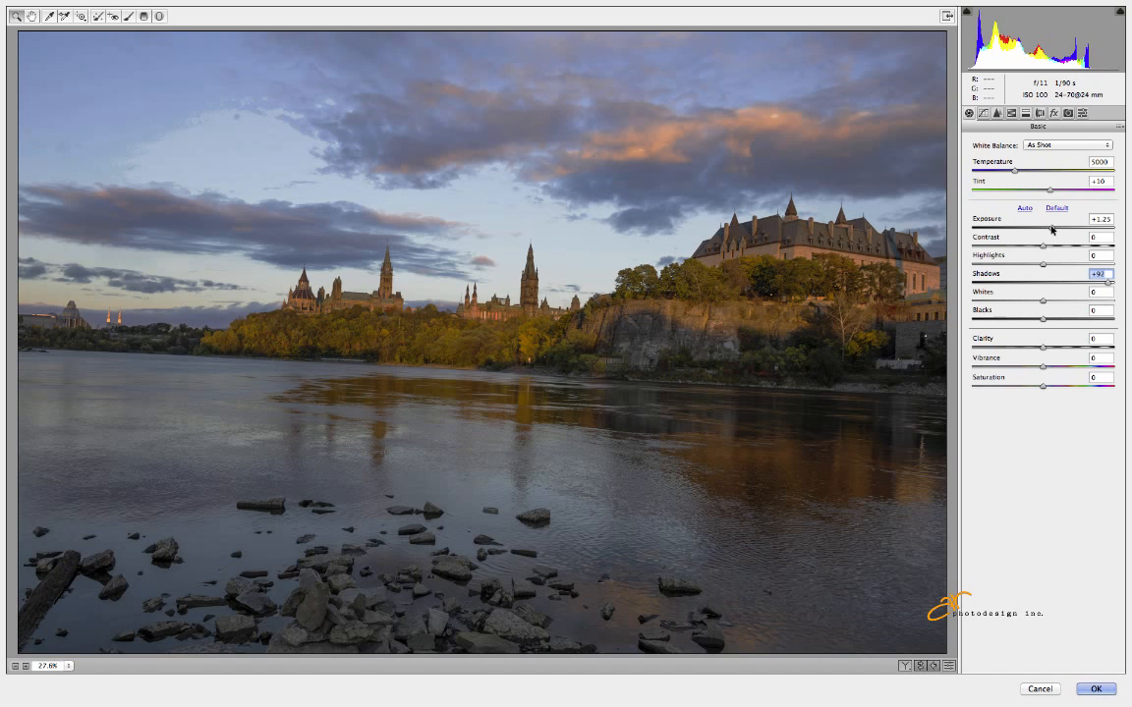
{"action": "left_click_drag", "start_coordinate": [1051, 229], "coordinate": [1048, 229]}
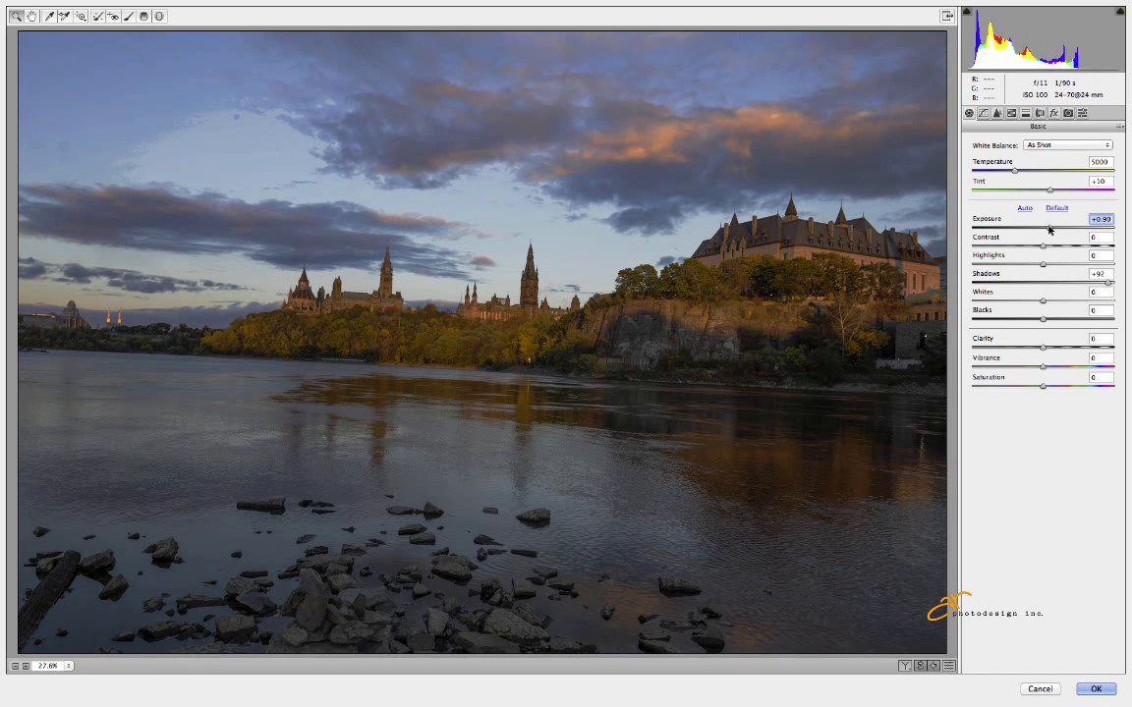
{"action": "left_click", "coordinate": [1106, 283]}
{"action": "left_click_drag", "start_coordinate": [1106, 282], "coordinate": [1111, 283]}
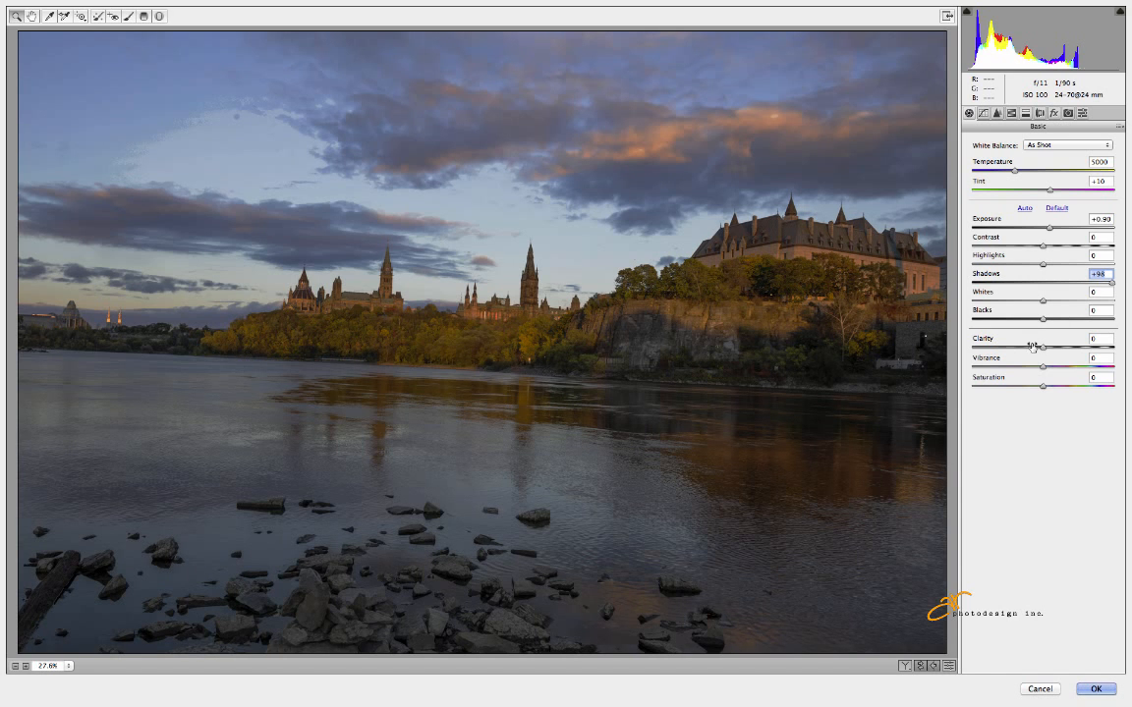
{"action": "left_click_drag", "start_coordinate": [1044, 350], "coordinate": [1054, 349]}
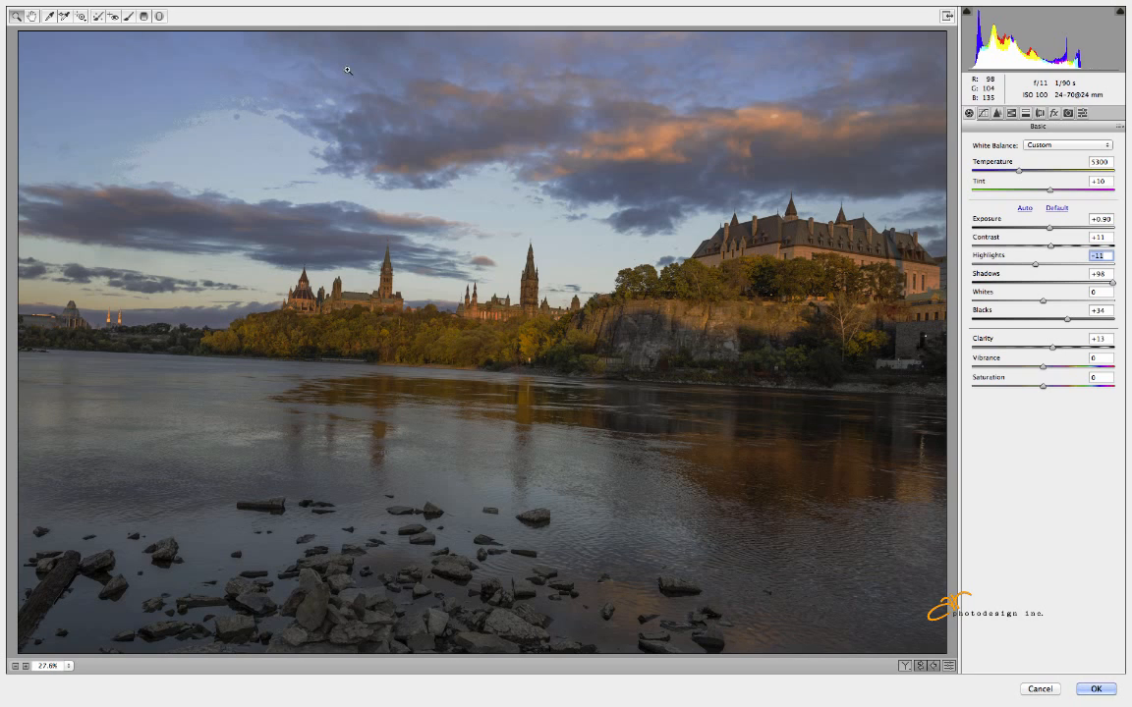
Set up a new Graduated Filter with exposure -1.00 and shadows, clarity and saturation at 0
{"action": "left_click", "coordinate": [144, 17]}
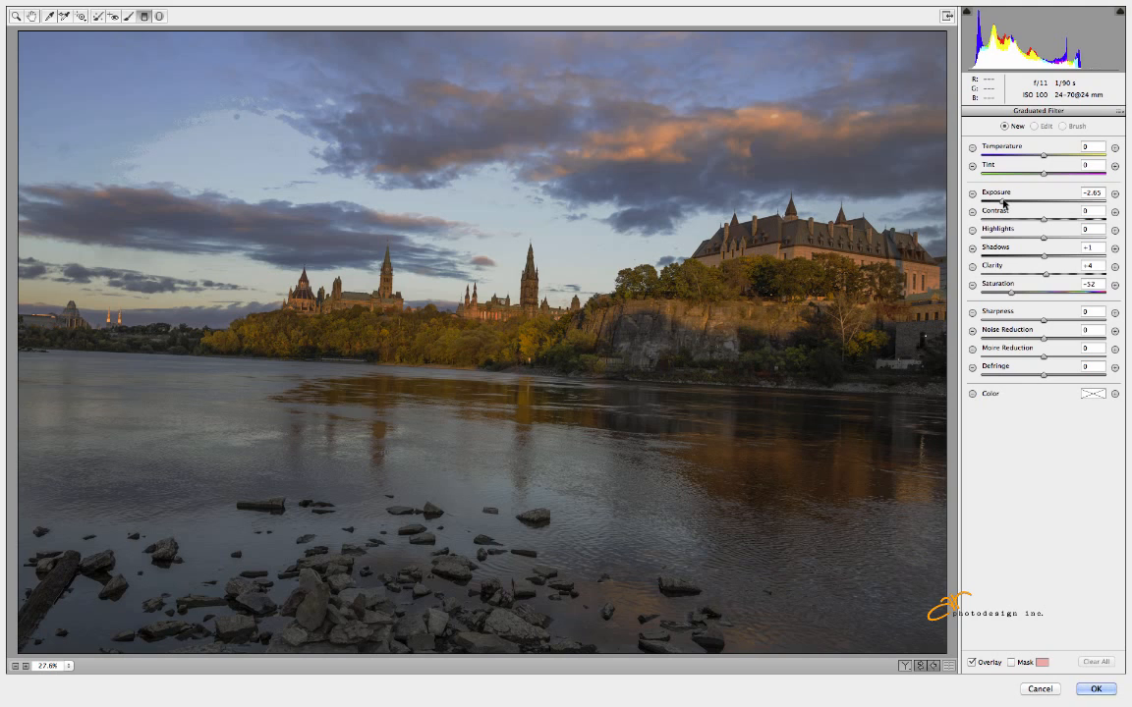
{"action": "left_click_drag", "start_coordinate": [1003, 201], "coordinate": [1021, 202]}
{"action": "left_click_drag", "start_coordinate": [1096, 246], "coordinate": [1067, 247]}
{"action": "type", "text": "0"}
{"action": "key", "text": "Tab"}
{"action": "type", "text": "0"}
{"action": "key", "text": "Tab"}
{"action": "type", "text": "0"}
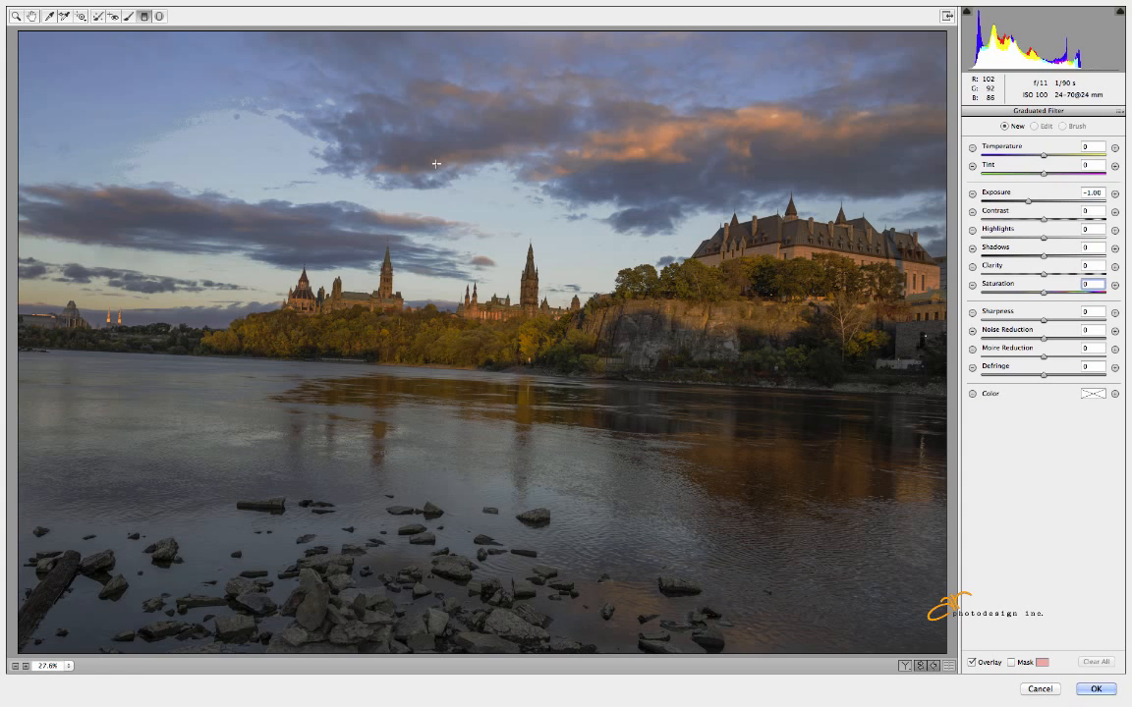
Draw the graduated filter from above the sky down to the tree line, with exposure -0.70, clarity +11 and saturation -11
{"action": "key", "text": "super+0"}
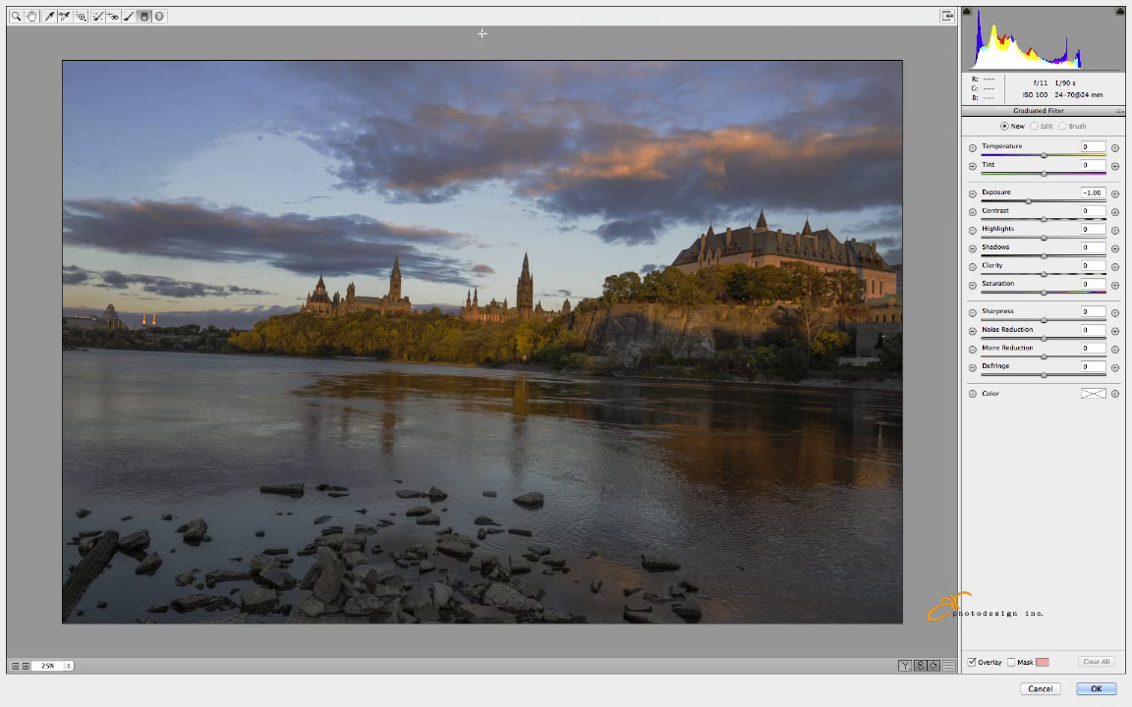
{"action": "left_click_drag", "start_coordinate": [482, 30], "coordinate": [484, 327]}
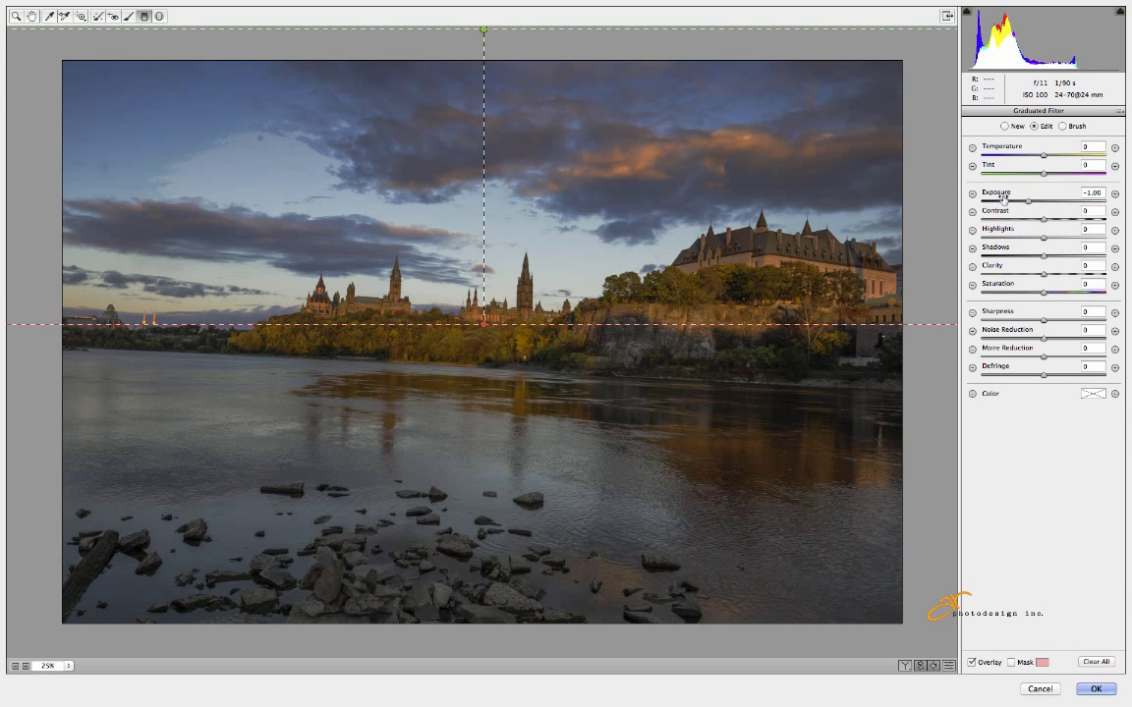
{"action": "left_click_drag", "start_coordinate": [1026, 203], "coordinate": [1031, 205]}
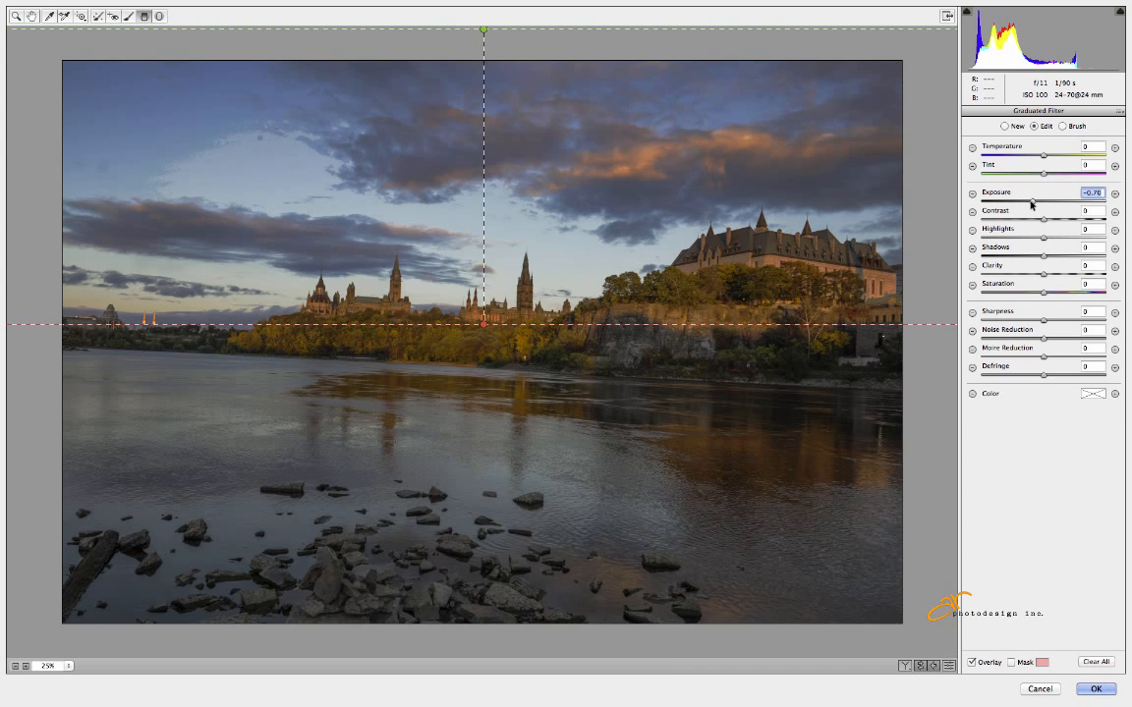
{"action": "left_click_drag", "start_coordinate": [1043, 275], "coordinate": [1050, 276]}
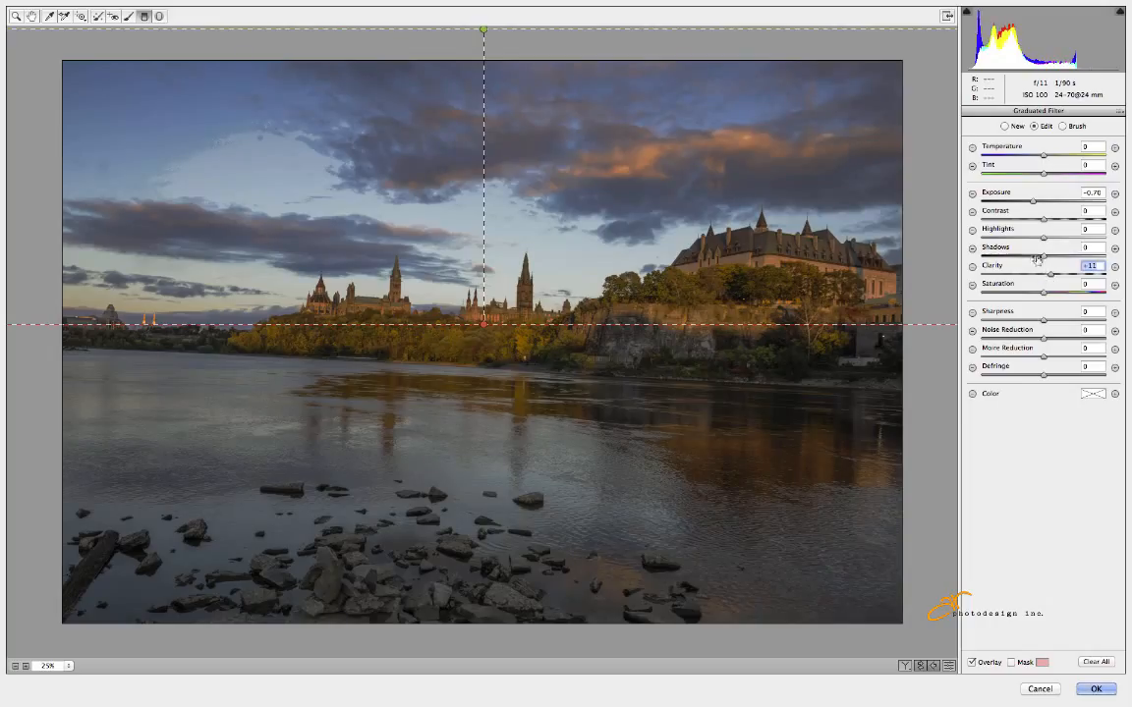
{"action": "left_click_drag", "start_coordinate": [1044, 293], "coordinate": [1035, 293]}
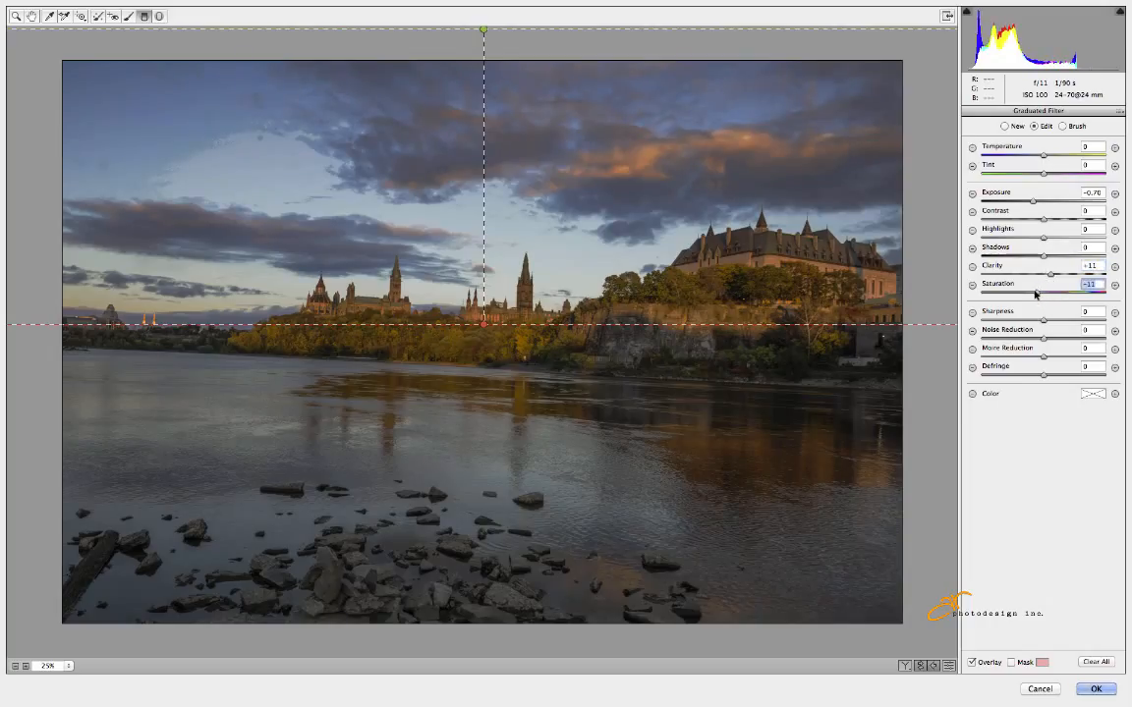
Tint the sky's graduated filter pale yellow with hue 43 and saturation 28
{"action": "left_click", "coordinate": [1093, 393]}
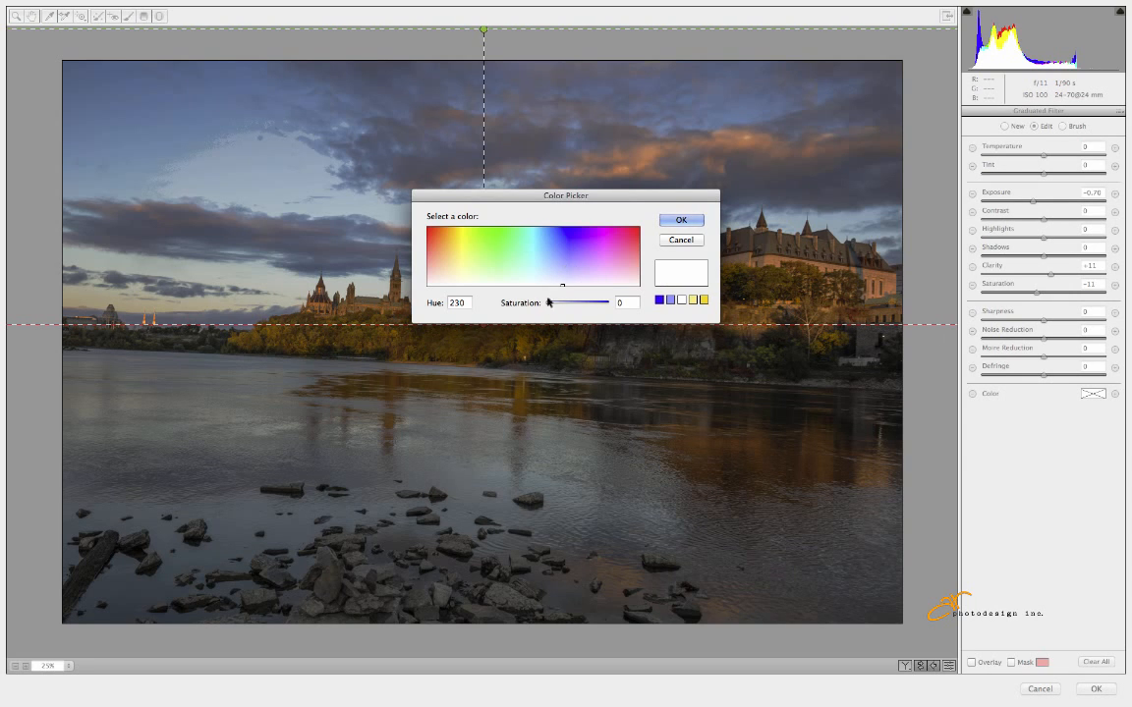
{"action": "mouse_move", "coordinate": [550, 302]}
{"action": "left_mouse_down"}
{"action": "mouse_move", "coordinate": [575, 306]}
{"action": "mouse_move", "coordinate": [460, 274]}
{"action": "left_mouse_up"}
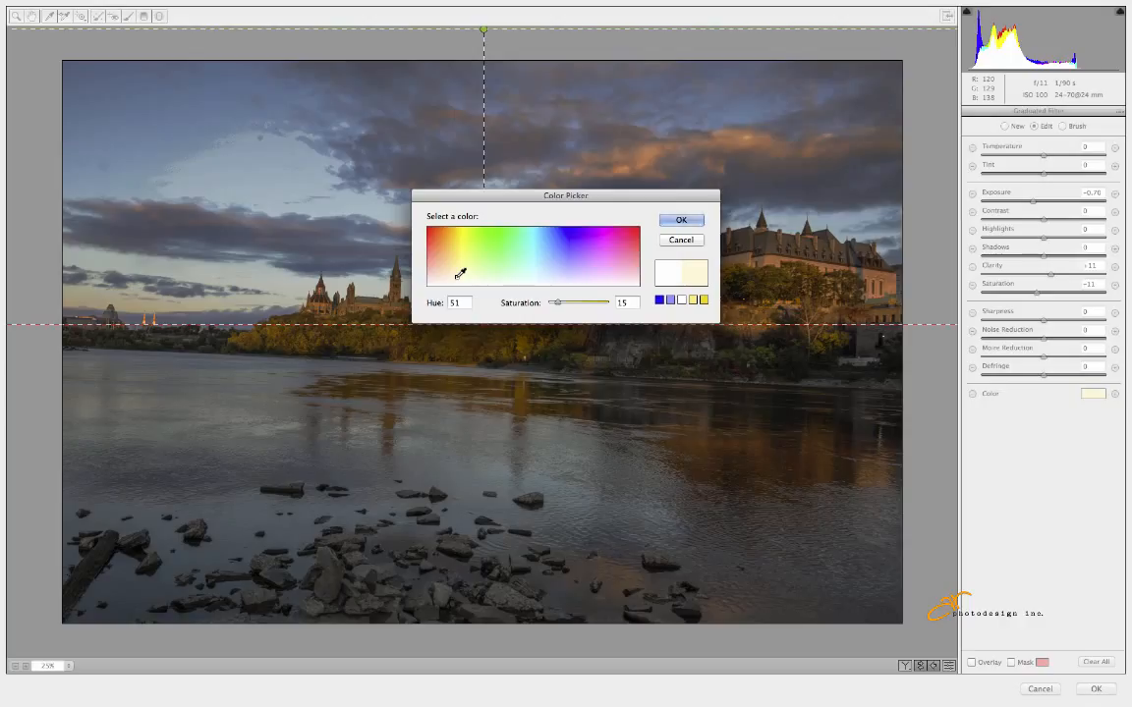
{"action": "left_click_drag", "start_coordinate": [460, 273], "coordinate": [452, 277]}
{"action": "left_click_drag", "start_coordinate": [556, 302], "coordinate": [565, 303]}
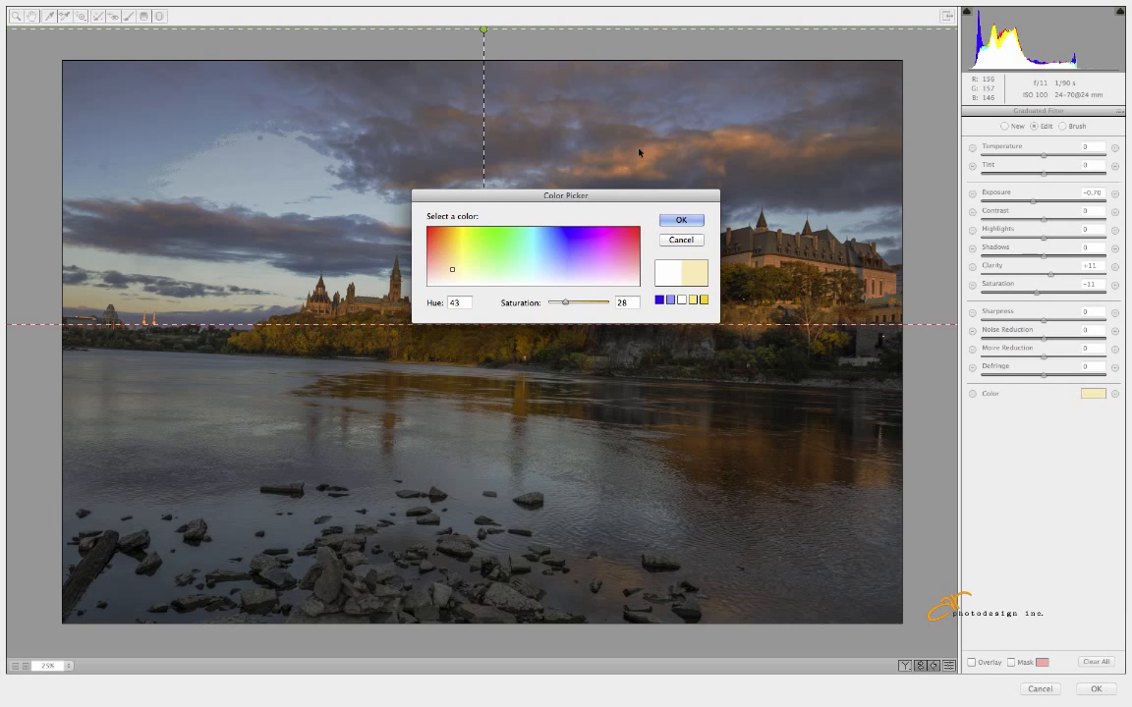
{"action": "left_click_drag", "start_coordinate": [655, 197], "coordinate": [643, 257]}
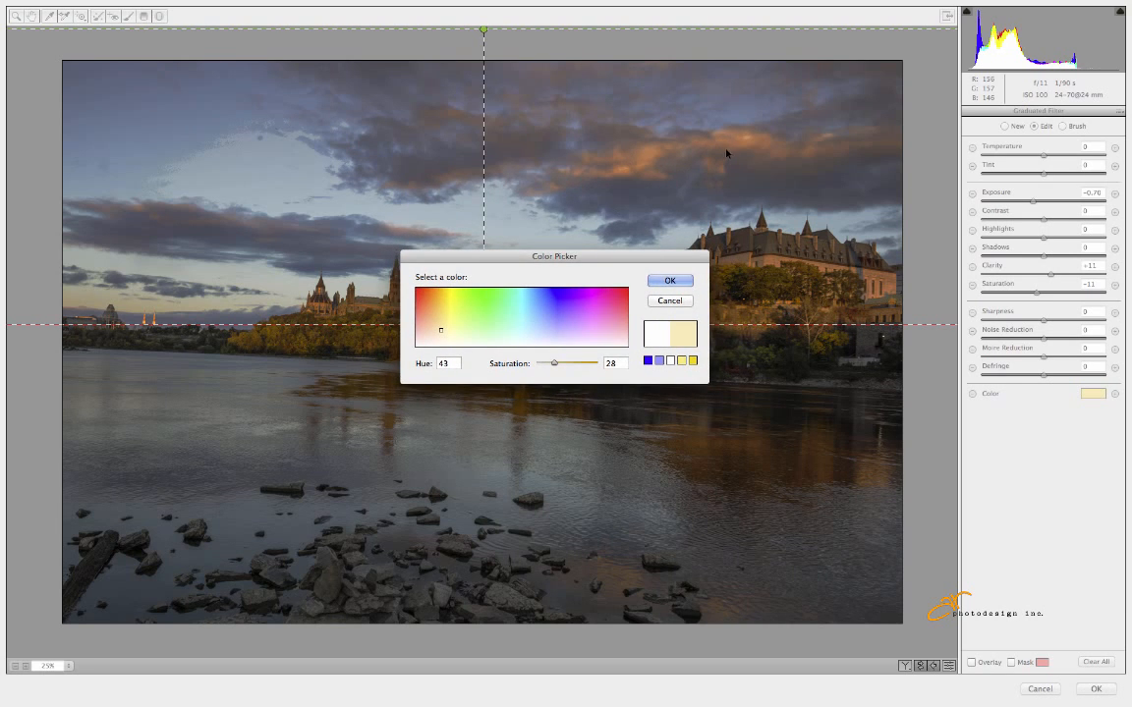
{"action": "left_click", "coordinate": [670, 280]}
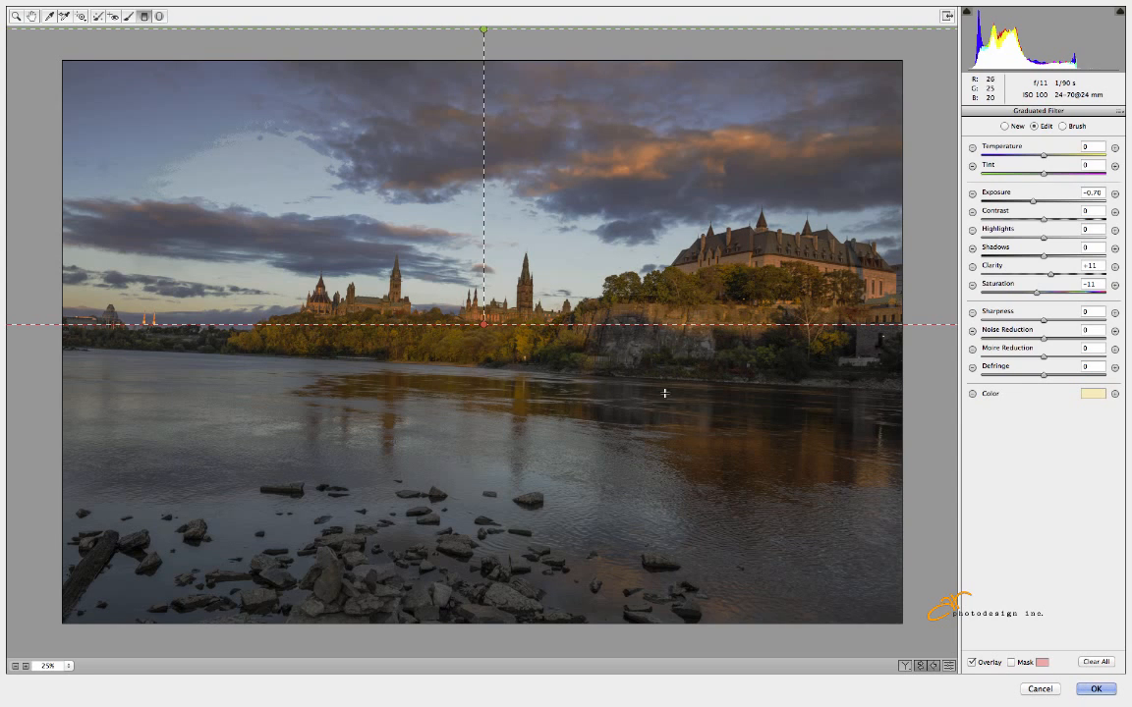
Set up a new Adjustment Brush with clarity and saturation at 0
{"action": "left_click", "coordinate": [129, 16]}
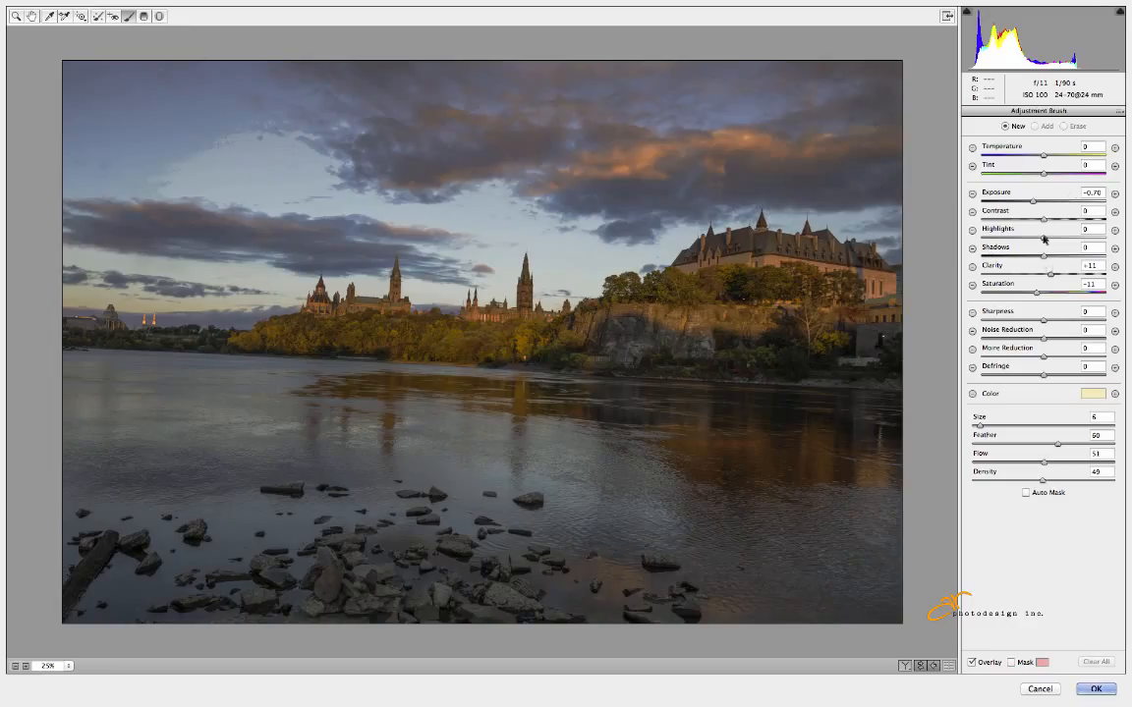
{"action": "left_click", "coordinate": [1093, 265]}
{"action": "type", "text": "0"}
{"action": "key", "text": "Tab"}
{"action": "type", "text": "0"}
{"action": "key", "text": "Tab"}
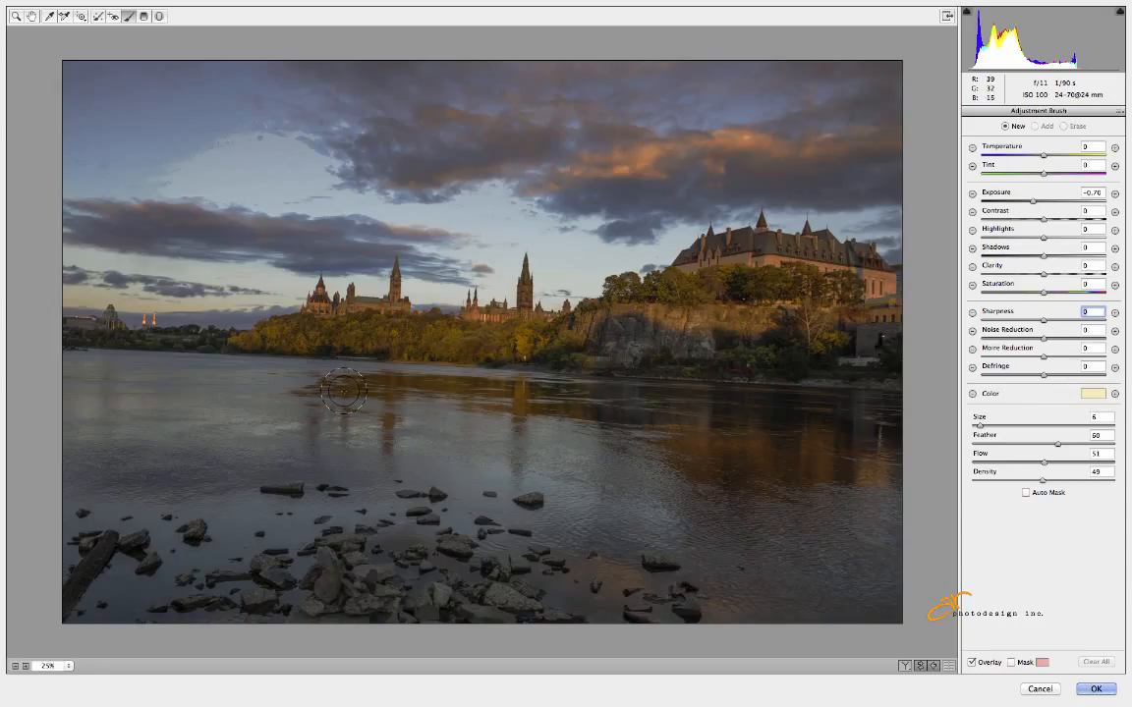
Paint the Adjustment Brush at size 5 over the golden tree and tower reflections in the water just below the far shoreline
{"action": "key", "text": "bracketleft"}
{"action": "left_click_drag", "start_coordinate": [346, 390], "coordinate": [451, 391]}
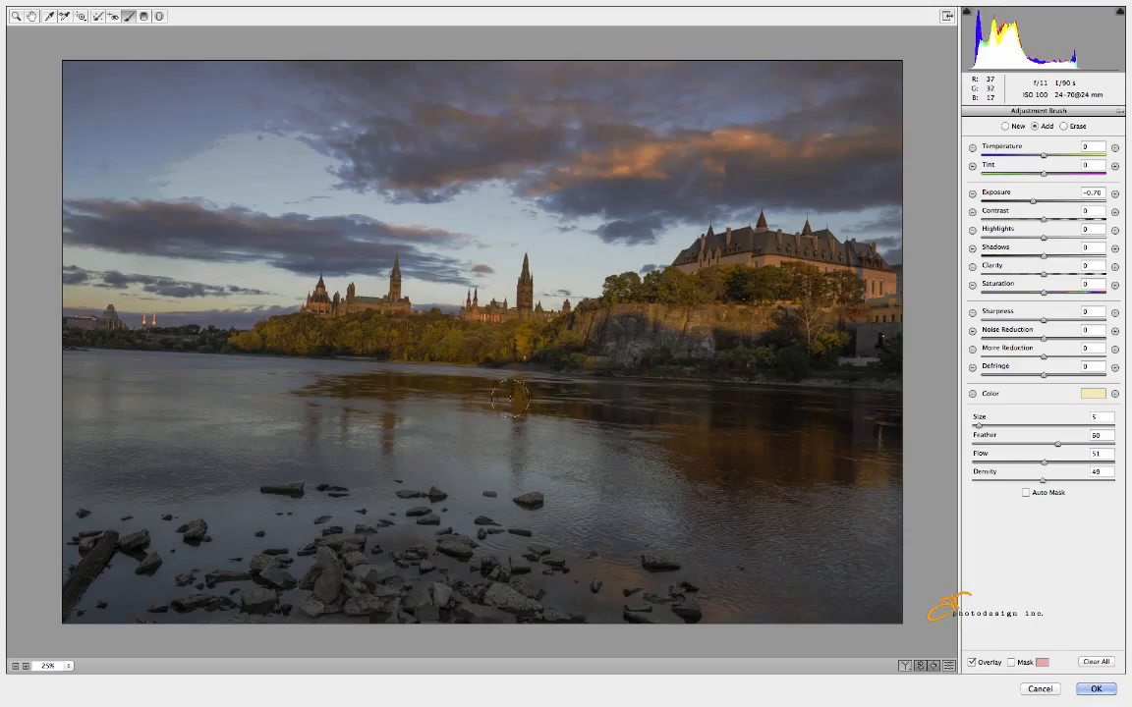
{"action": "mouse_move", "coordinate": [383, 393]}
{"action": "left_mouse_down"}
{"action": "mouse_move", "coordinate": [324, 400]}
{"action": "mouse_move", "coordinate": [397, 425]}
{"action": "left_mouse_up"}
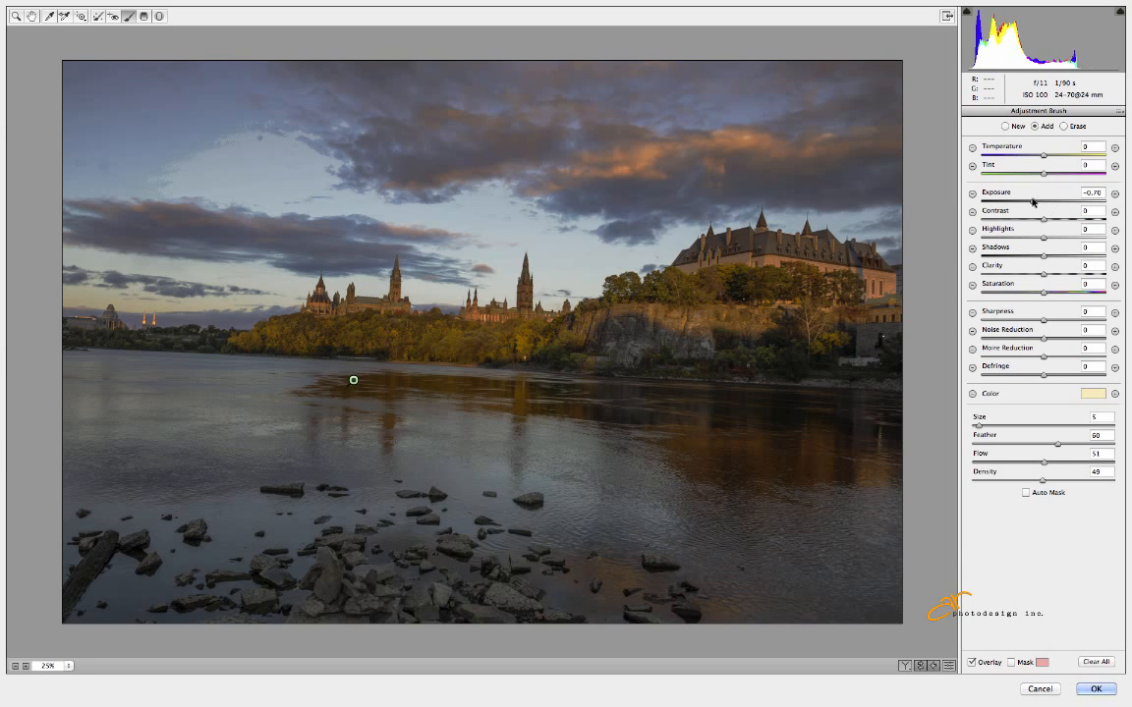
Set the brushed reflections to exposure +0.20, contrast +10 and saturation +12, and apply the Camera Raw filter
{"action": "left_click_drag", "start_coordinate": [1032, 201], "coordinate": [1047, 204]}
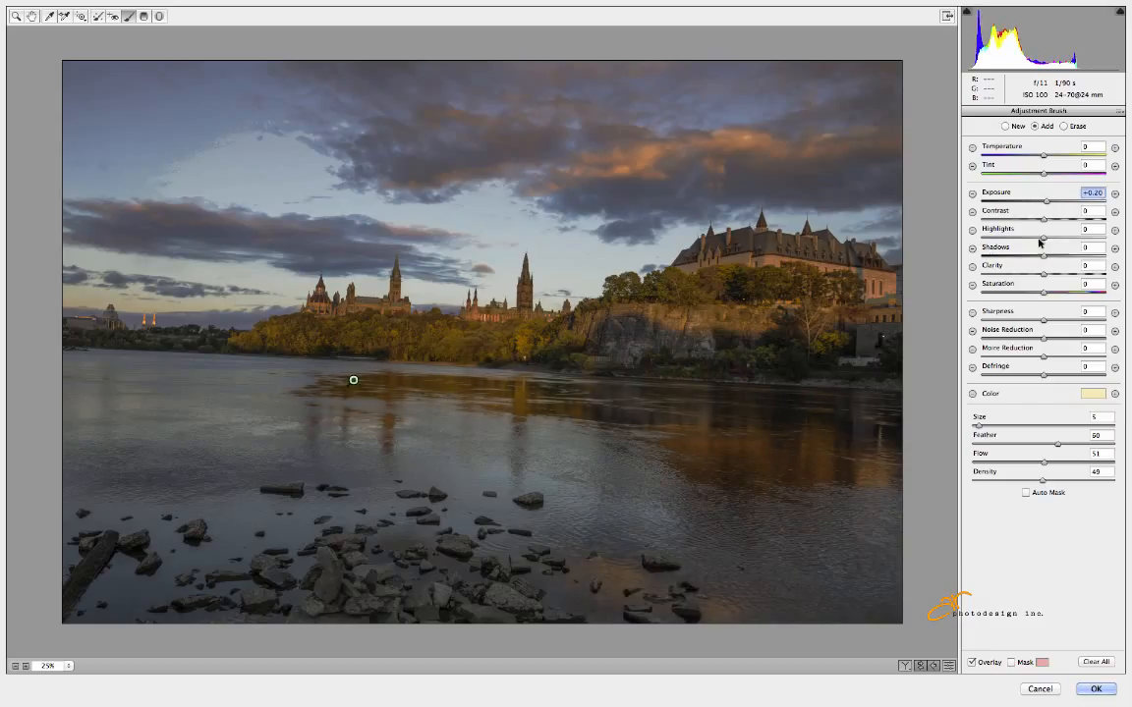
{"action": "left_click_drag", "start_coordinate": [1046, 220], "coordinate": [1050, 220]}
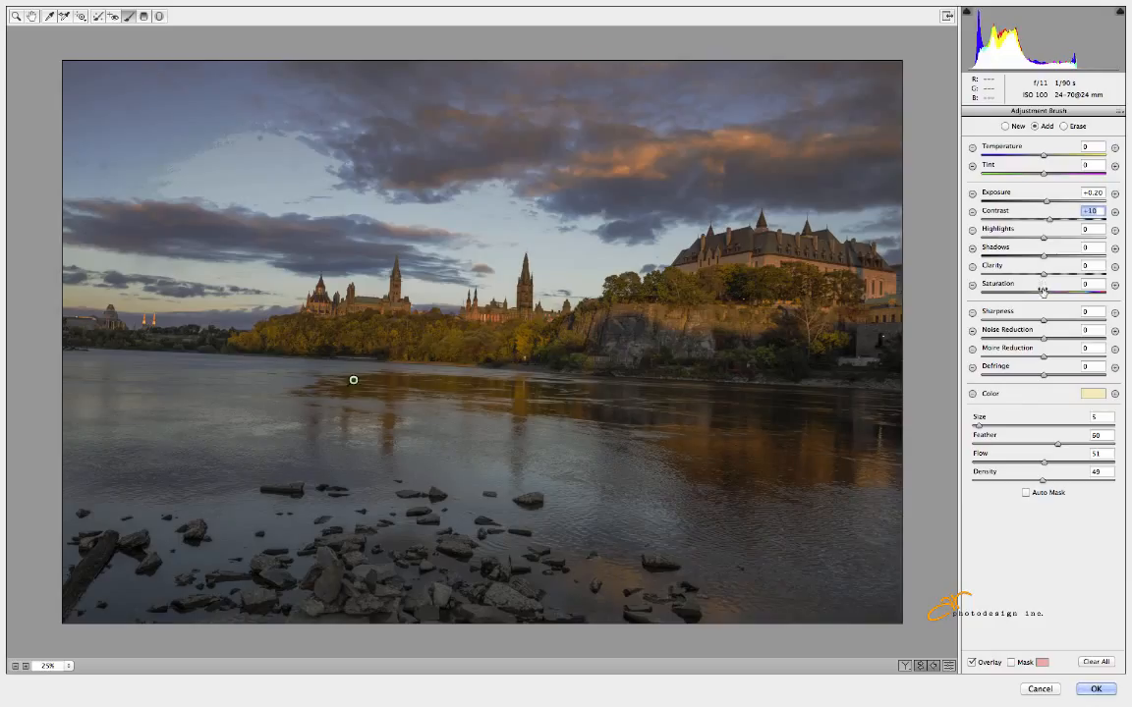
{"action": "left_click_drag", "start_coordinate": [1042, 292], "coordinate": [1049, 295]}
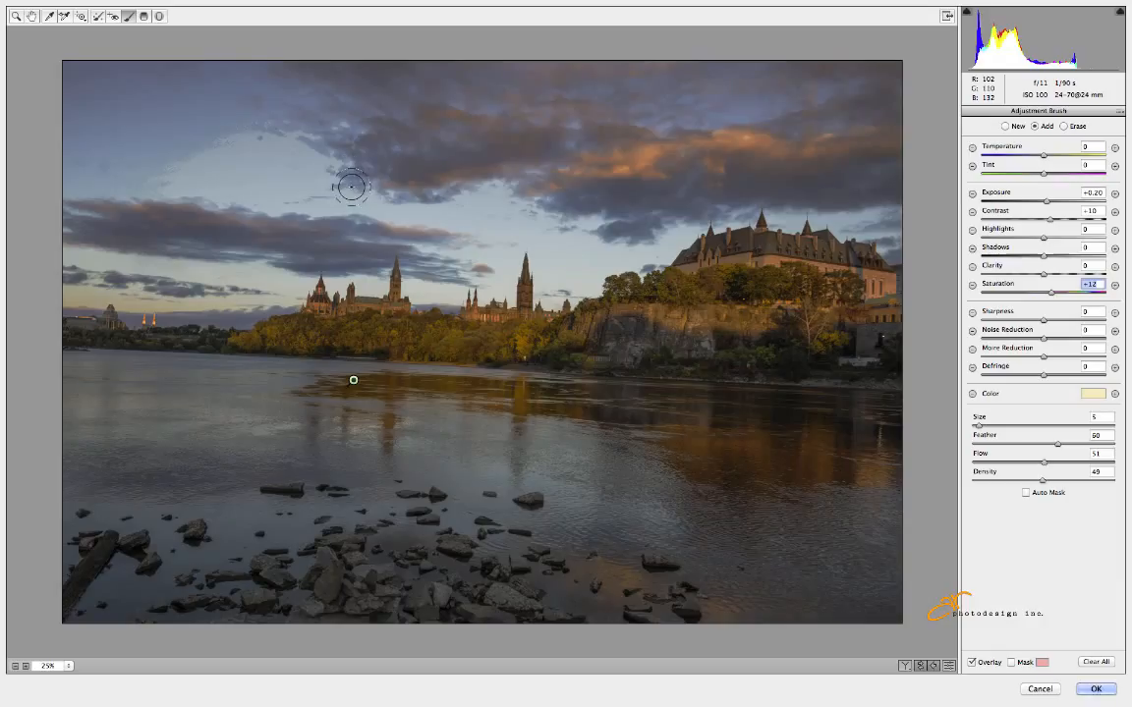
{"action": "left_click", "coordinate": [1097, 689]}
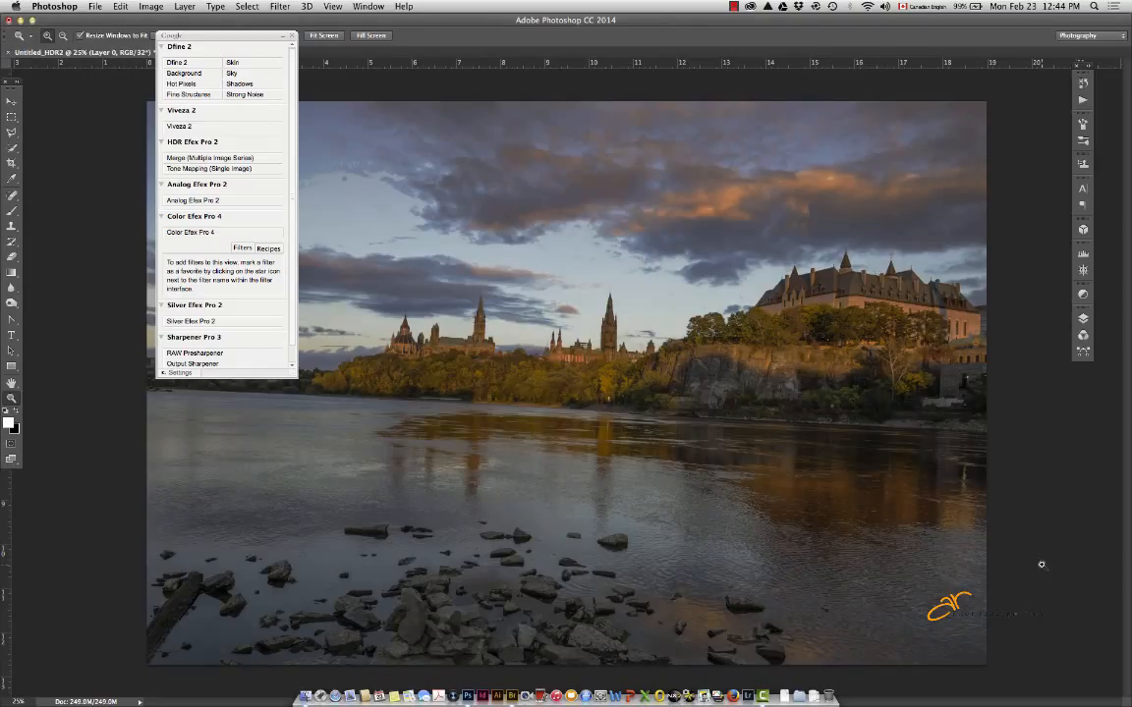
Display the document's layers and close the Google plug-in palette covering the photo
{"action": "left_click", "coordinate": [1081, 320]}
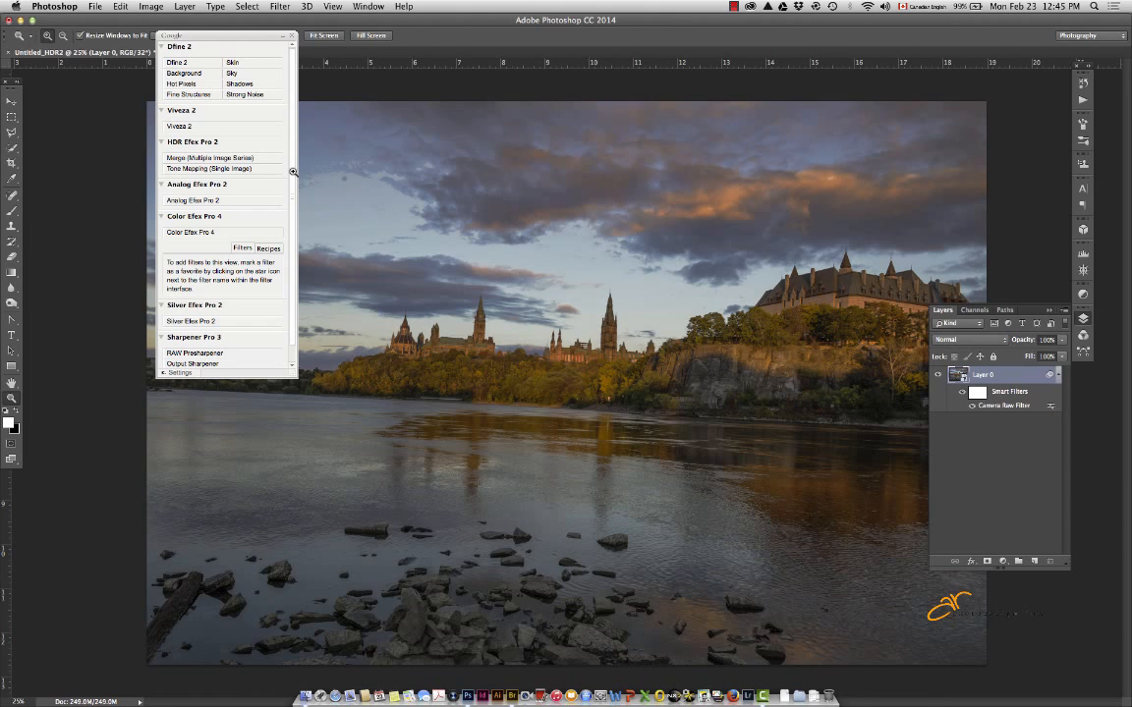
{"action": "left_click", "coordinate": [292, 36]}
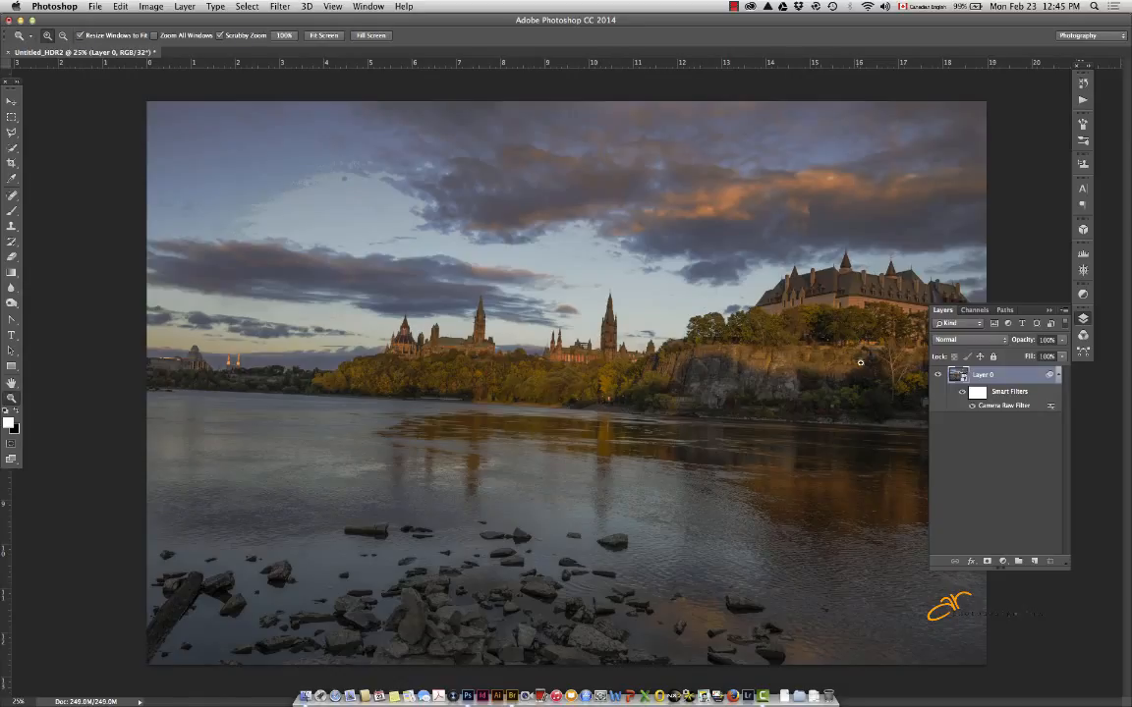
{"action": "left_click", "coordinate": [151, 7]}
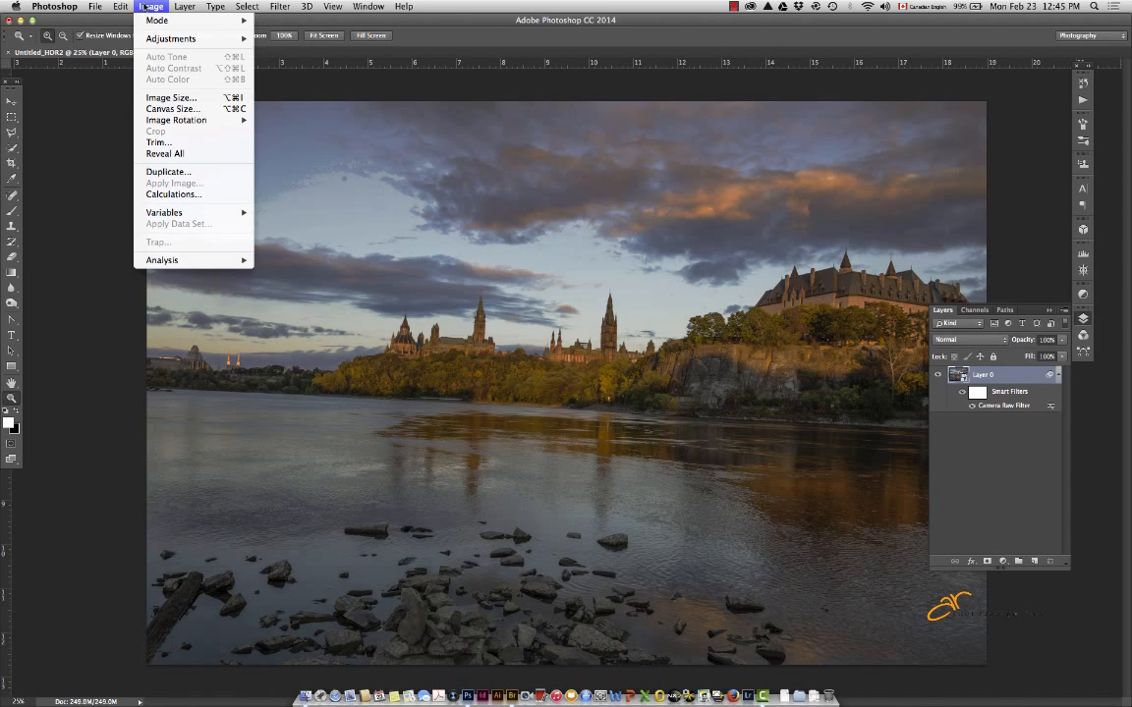
{"action": "mouse_move", "coordinate": [155, 41]}
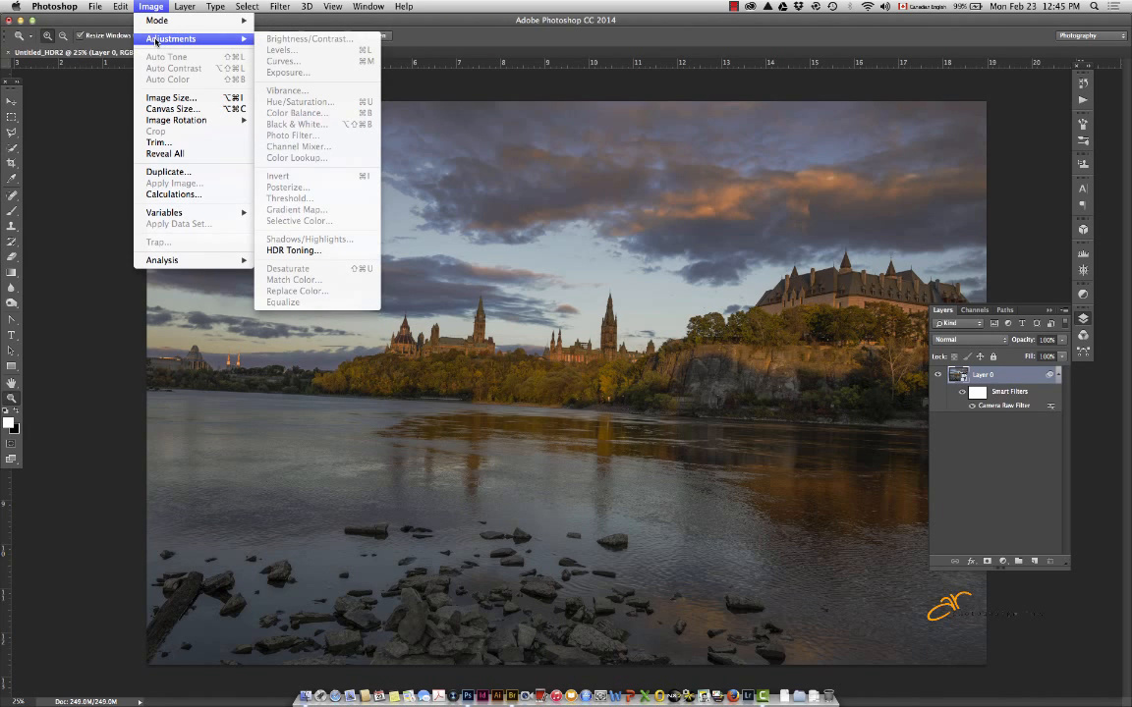
{"action": "left_click", "coordinate": [297, 19]}
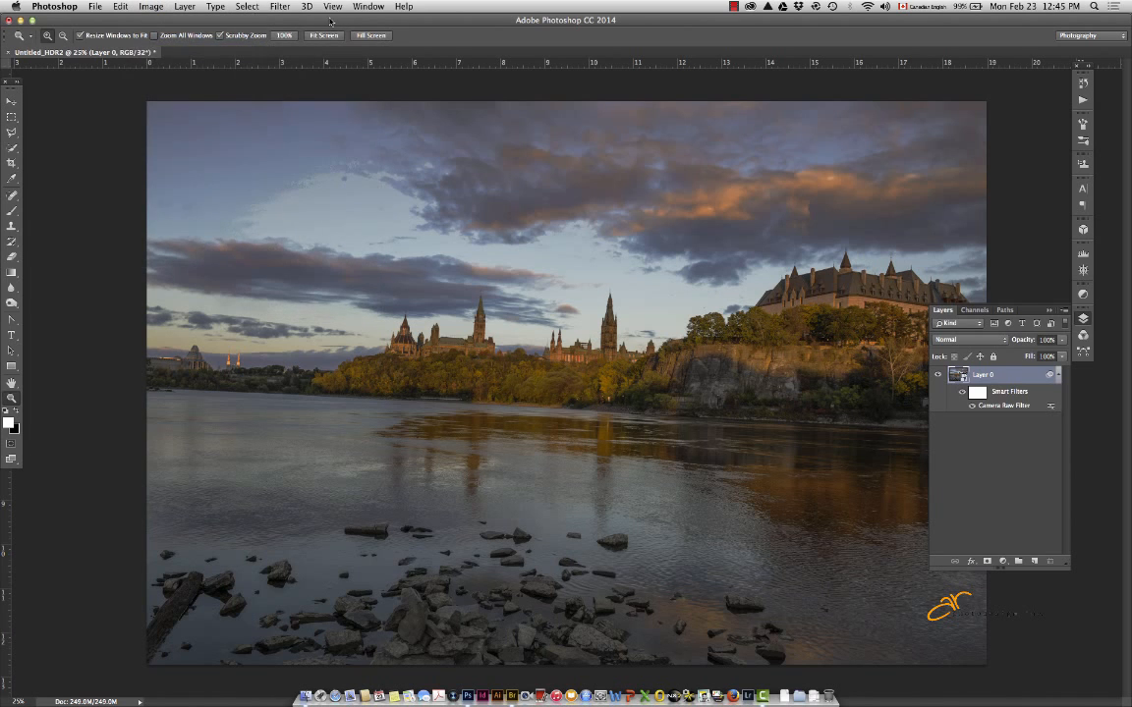
Start HDR Toning on the image, accept flattening the document, and move the dialog aside to uncover the photo
{"action": "left_click", "coordinate": [151, 7]}
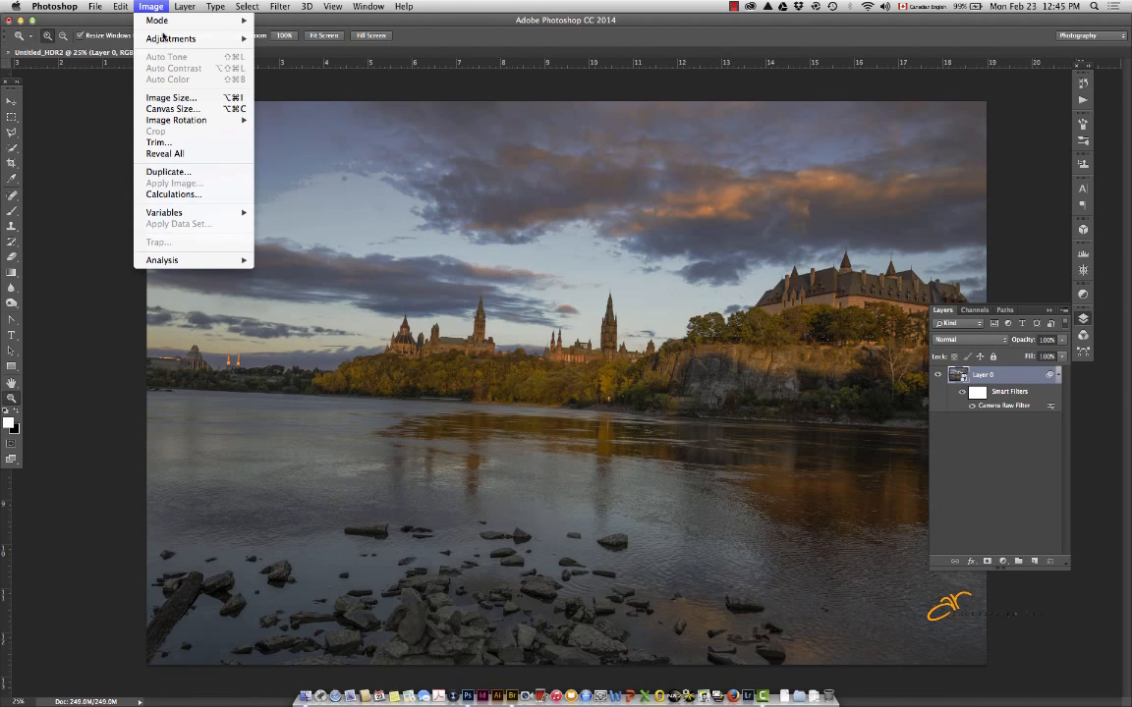
{"action": "mouse_move", "coordinate": [150, 38]}
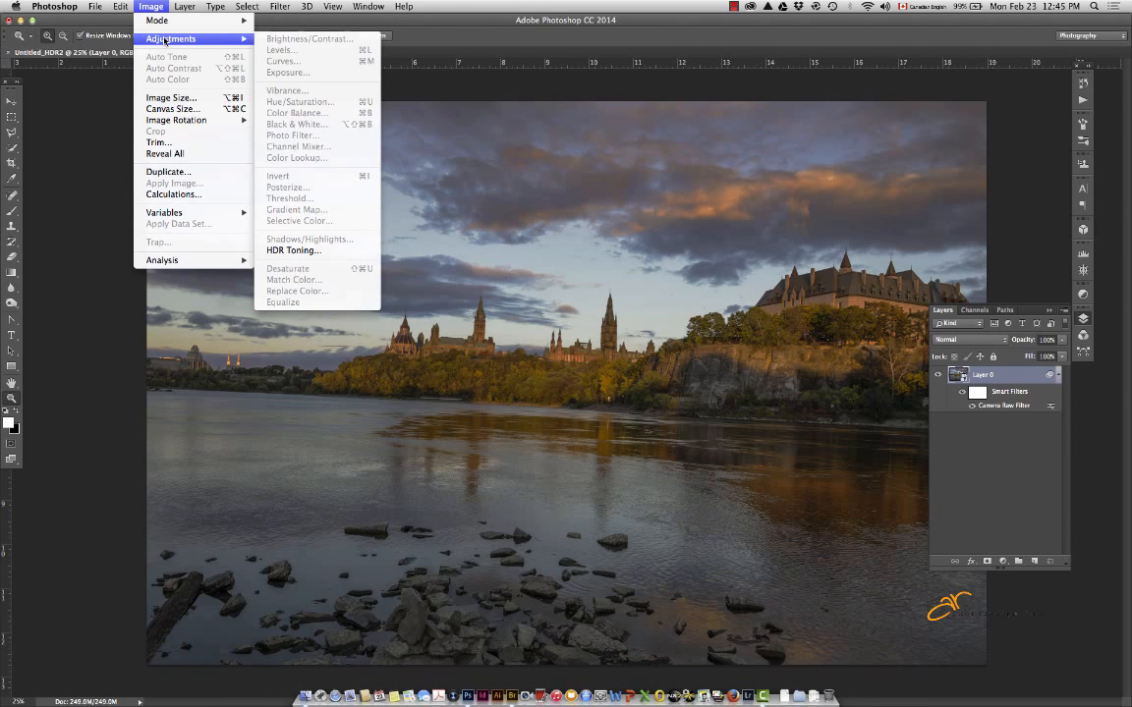
{"action": "left_click", "coordinate": [285, 252]}
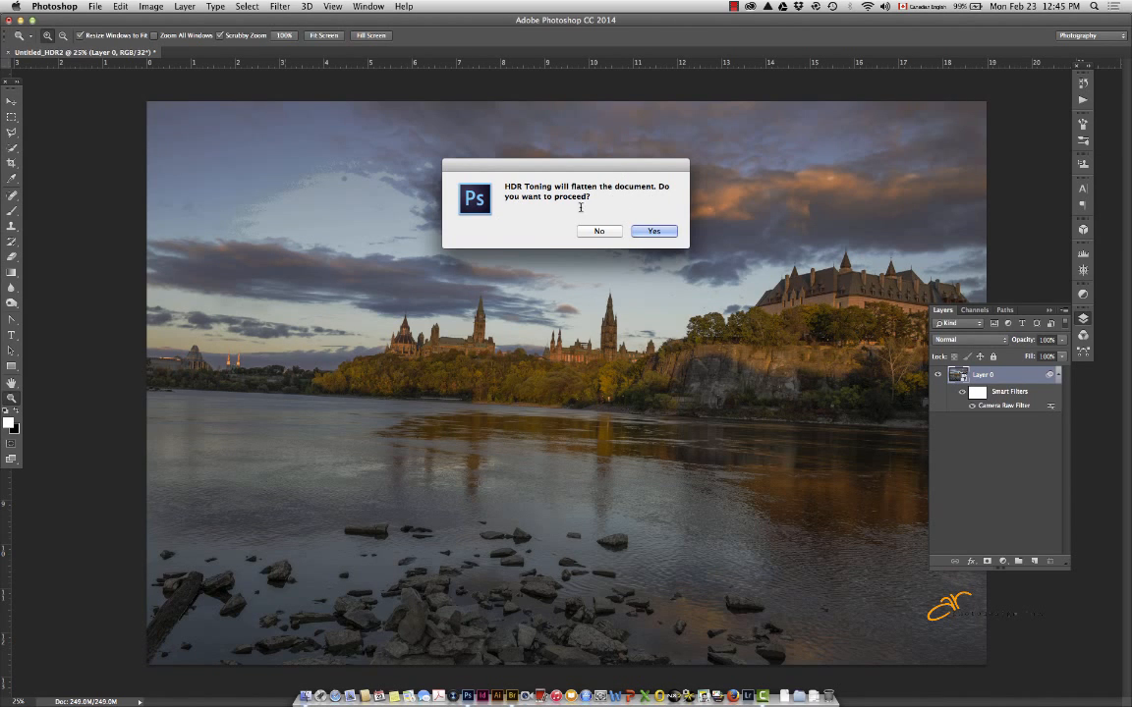
{"action": "left_click", "coordinate": [651, 232]}
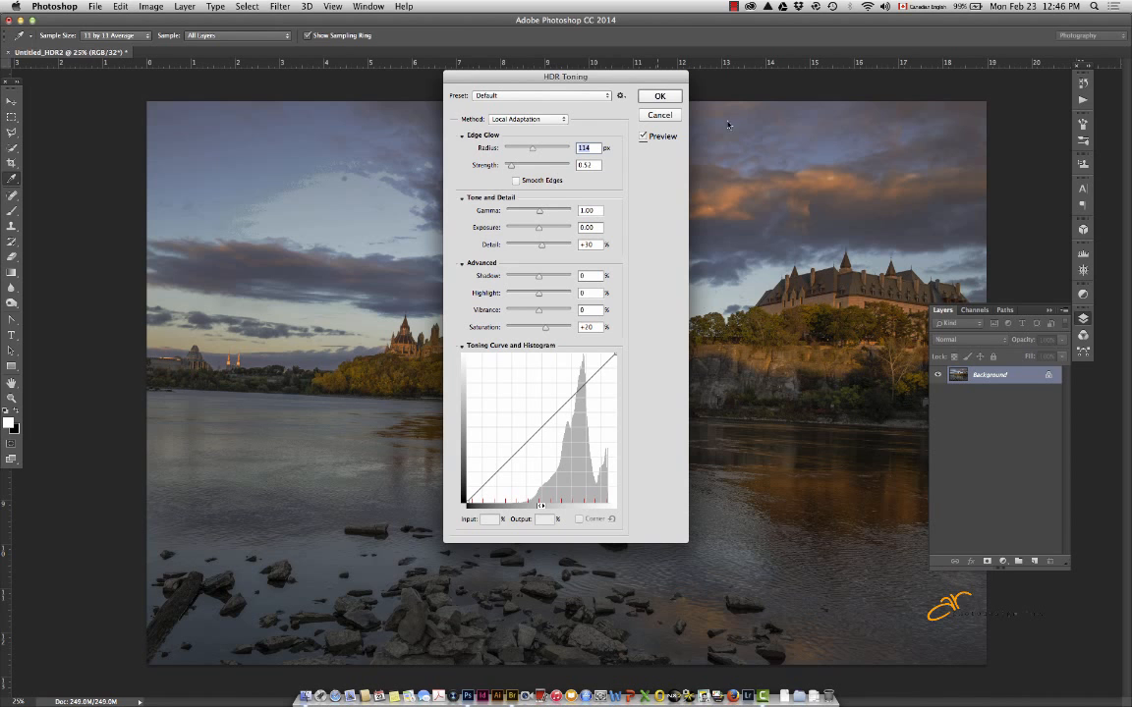
{"action": "left_click_drag", "start_coordinate": [589, 81], "coordinate": [276, 105]}
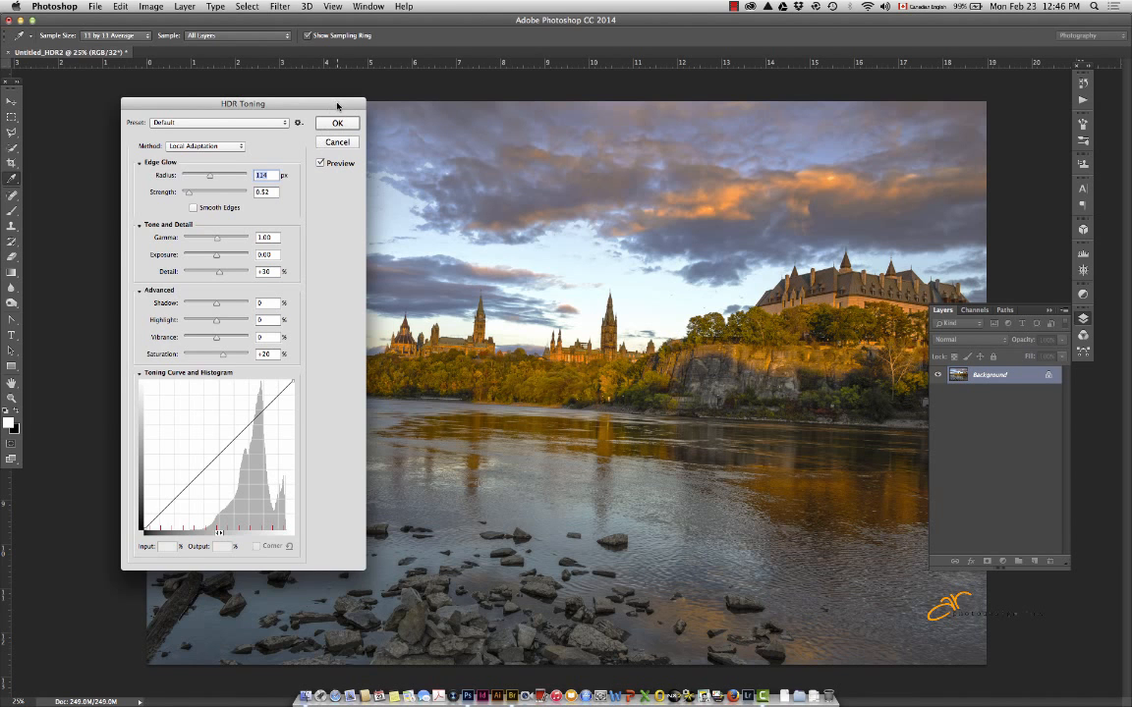
{"action": "left_click_drag", "start_coordinate": [337, 106], "coordinate": [242, 110]}
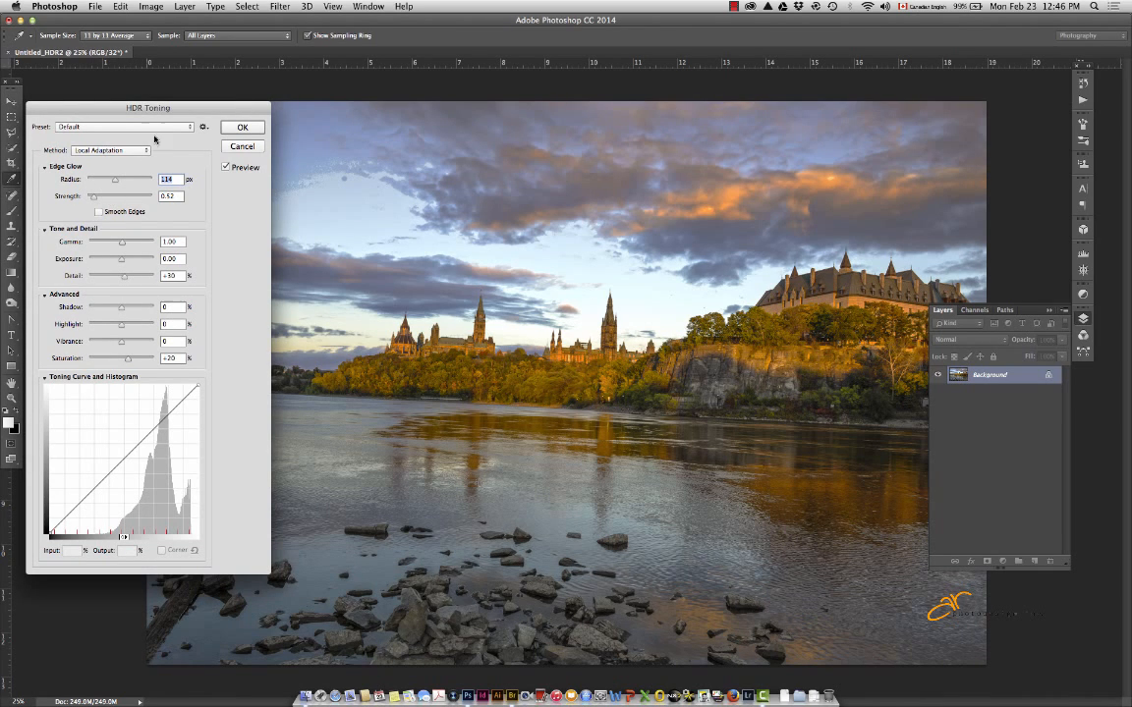
Try the City Twilight, Flat and Monochromatic Artistic presets on the photo in HDR Toning
{"action": "left_click", "coordinate": [190, 128]}
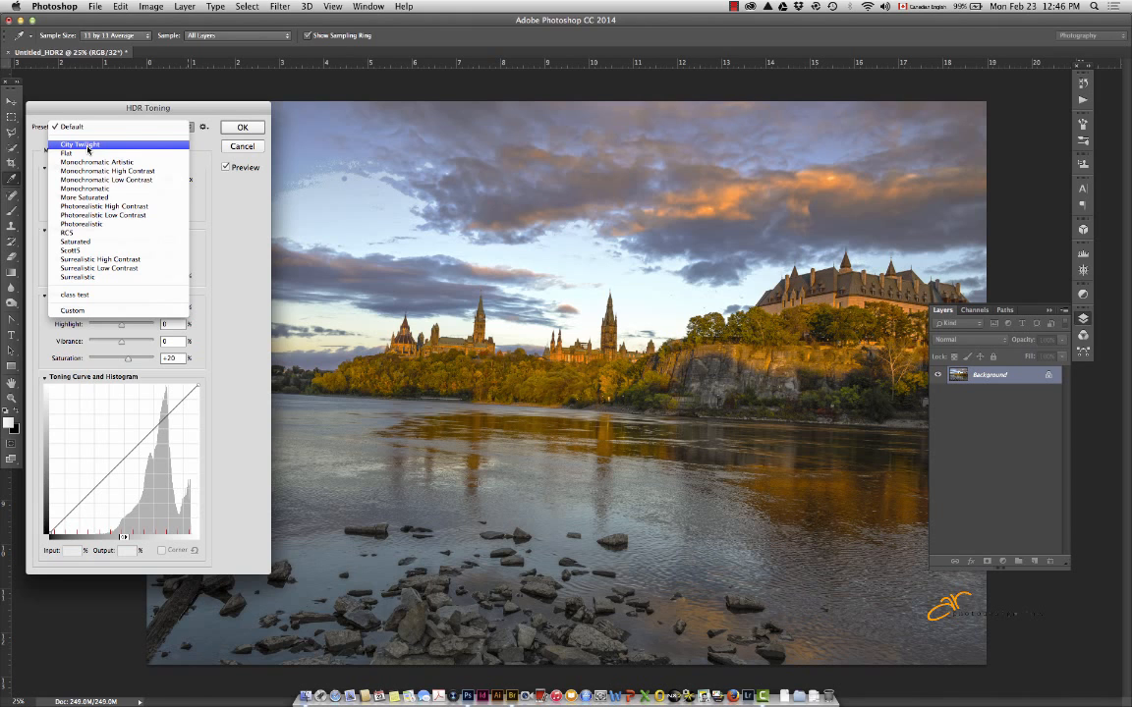
{"action": "left_click", "coordinate": [87, 148]}
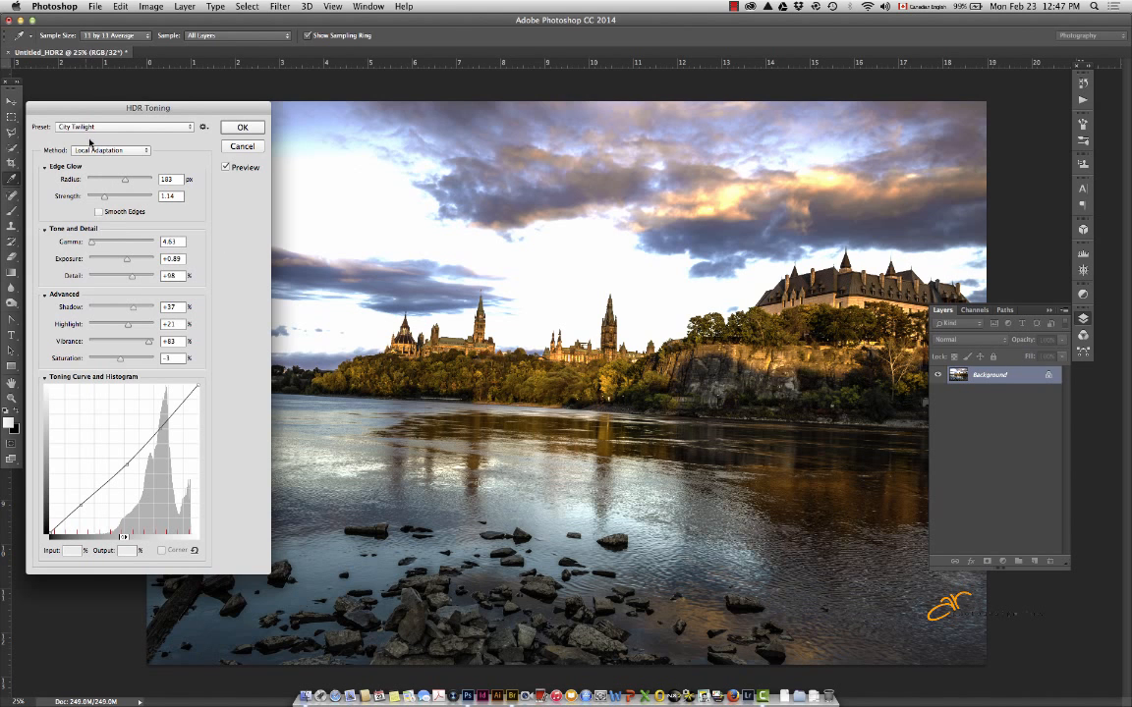
{"action": "left_click", "coordinate": [138, 127]}
{"action": "left_click", "coordinate": [106, 136]}
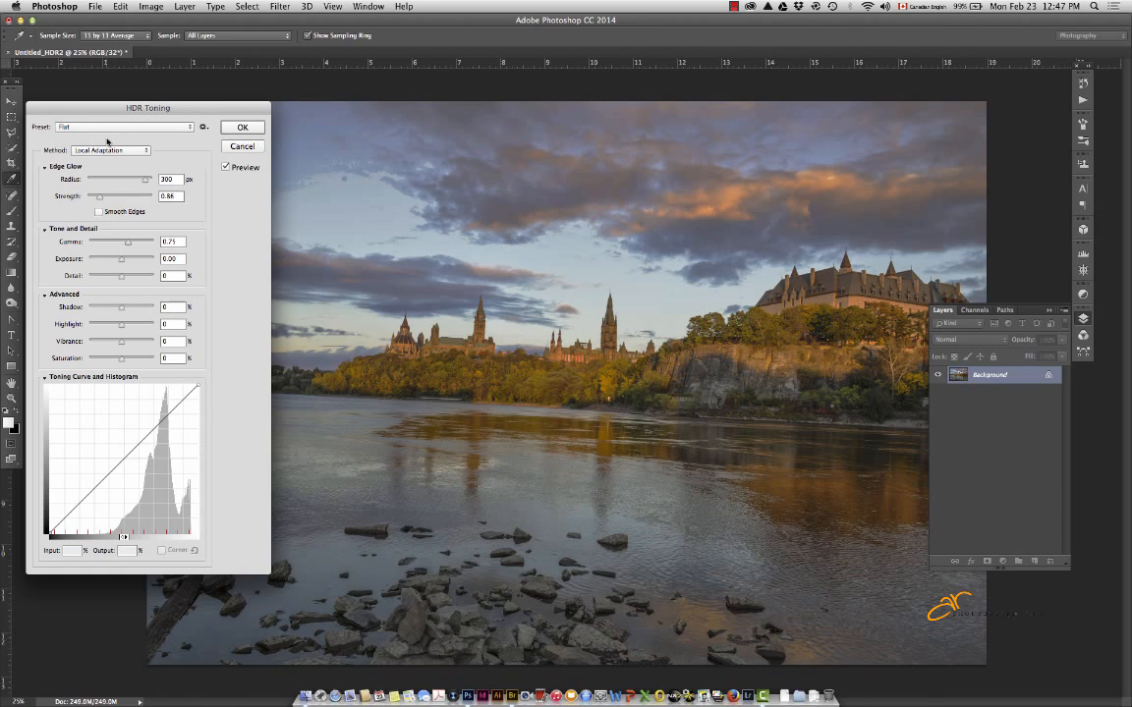
{"action": "left_click", "coordinate": [112, 126]}
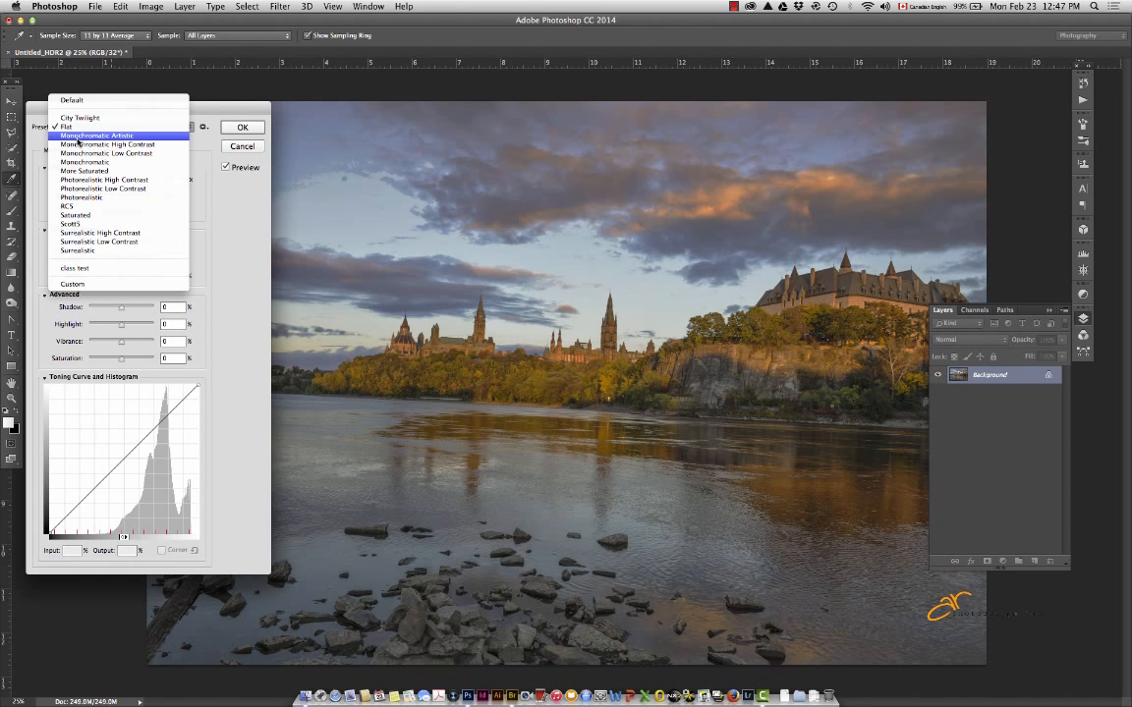
{"action": "left_click", "coordinate": [78, 137]}
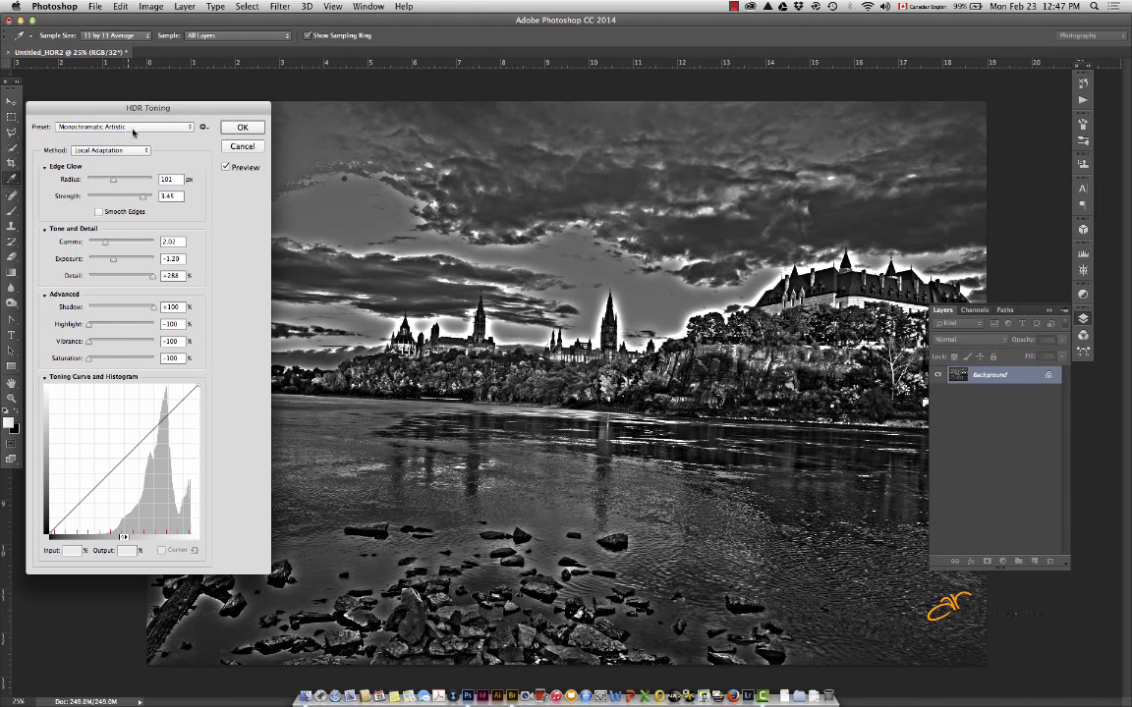
Try the Monochromatic High Contrast and Photorealistic toning presets, and return to the Default preset
{"action": "left_click", "coordinate": [134, 127]}
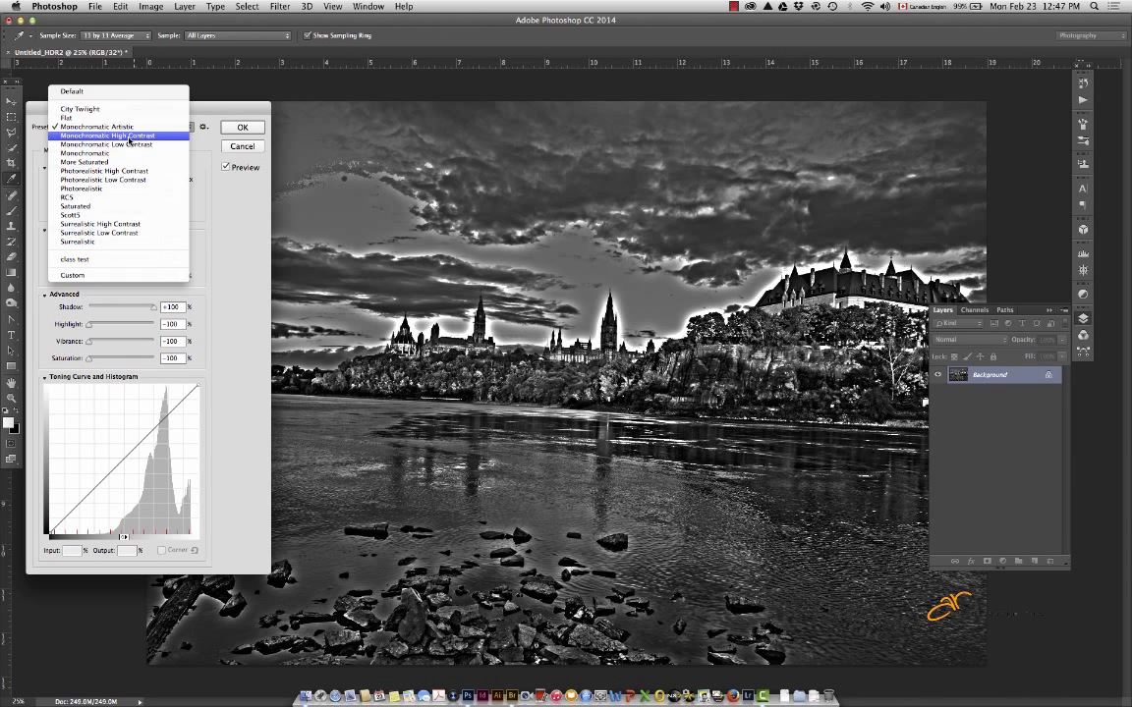
{"action": "left_click", "coordinate": [129, 136]}
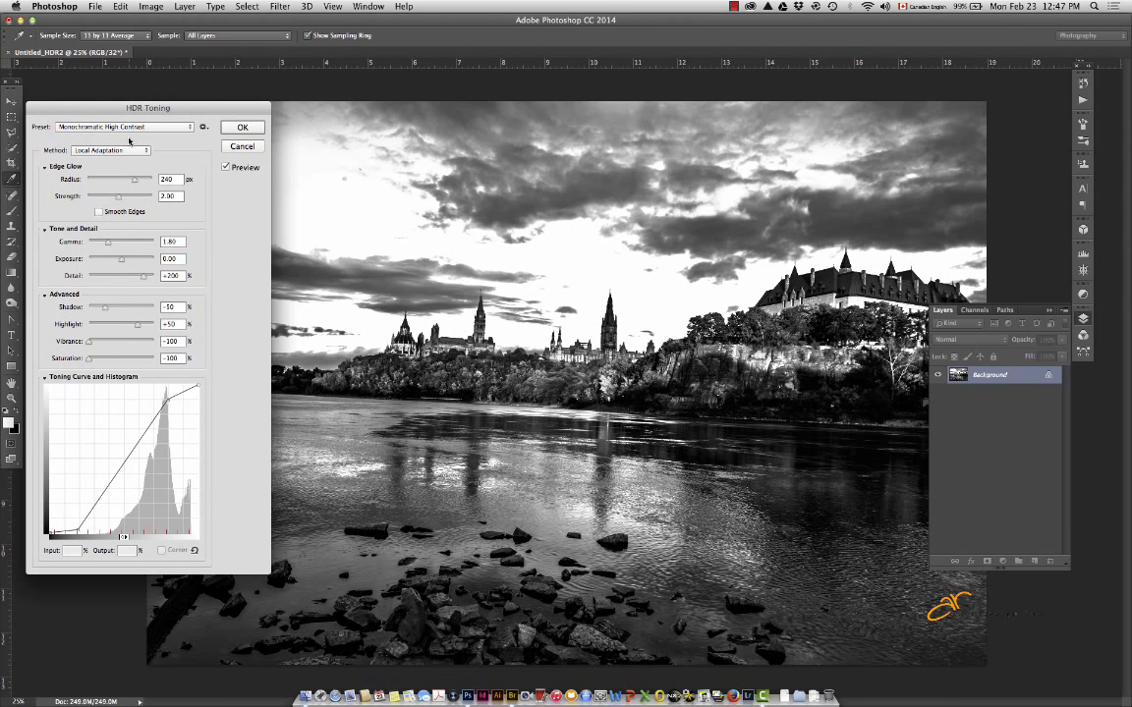
{"action": "left_click", "coordinate": [115, 126]}
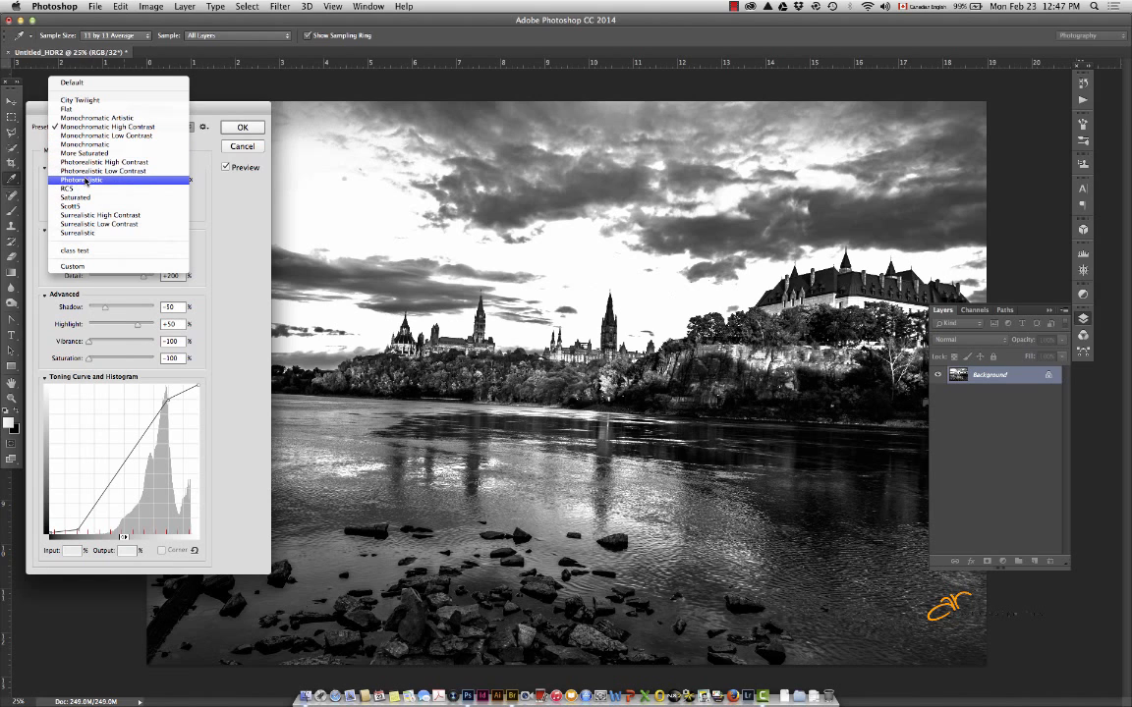
{"action": "left_click", "coordinate": [80, 179]}
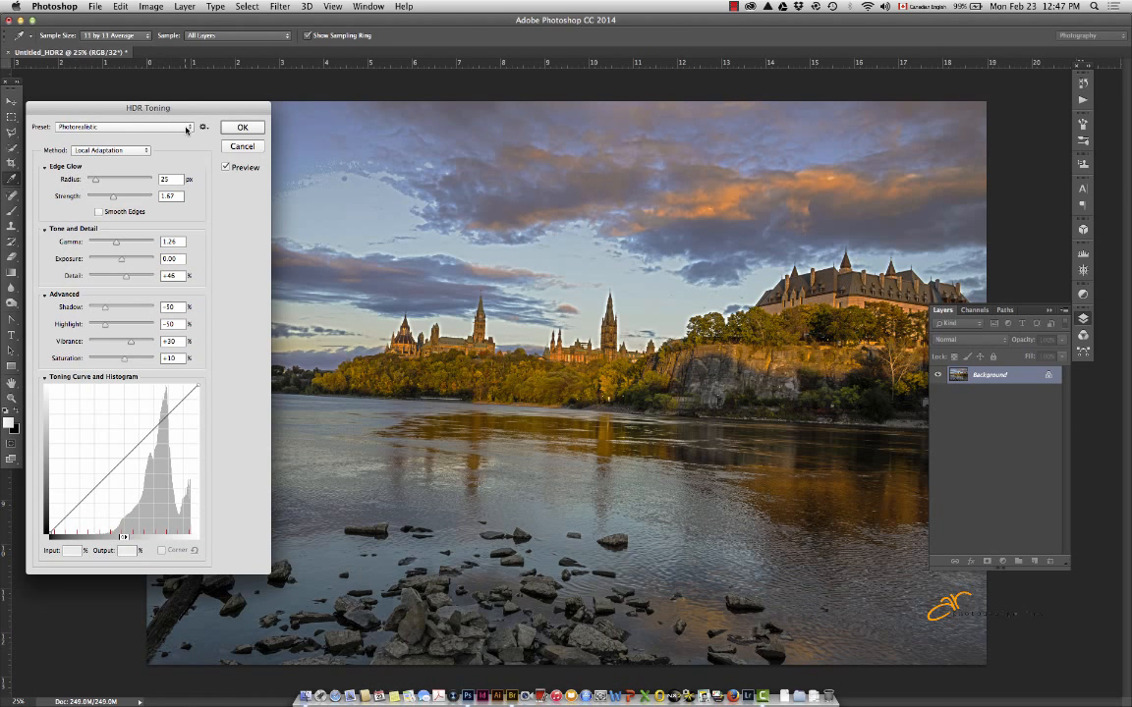
{"action": "left_click", "coordinate": [186, 129]}
{"action": "left_click", "coordinate": [110, 27]}
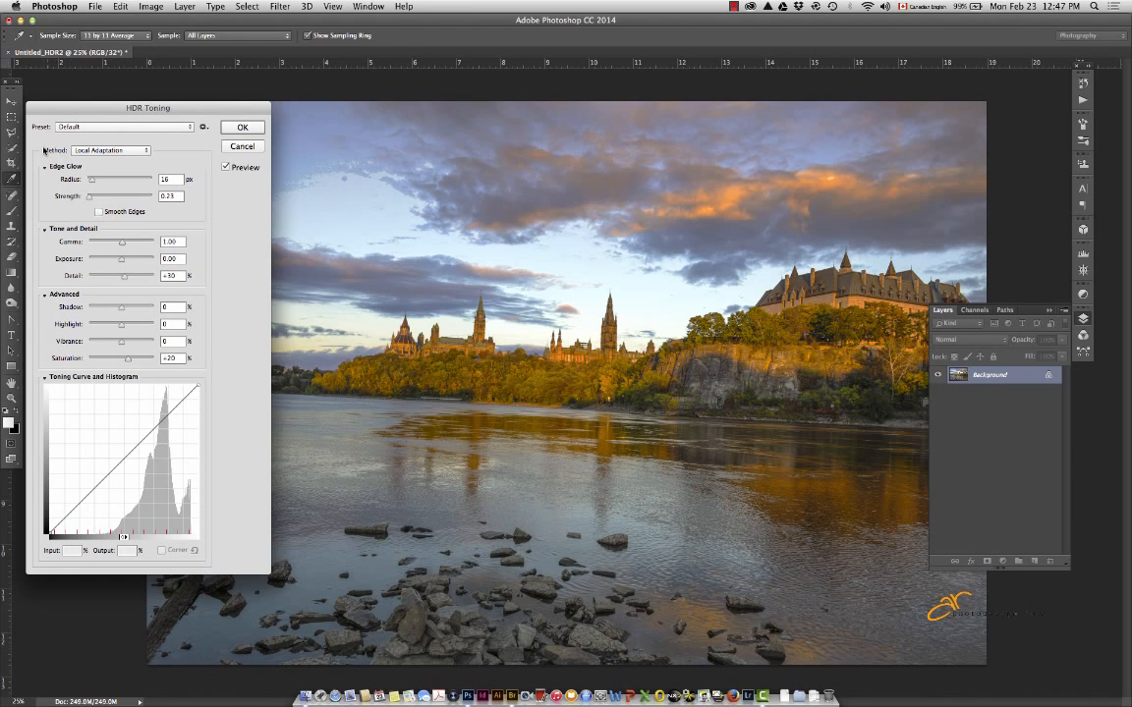
Compare the Exposure and Gamma, Highlight Compression and Equalize Histogram toning methods, and return to Local Adaptation
{"action": "left_click", "coordinate": [149, 152]}
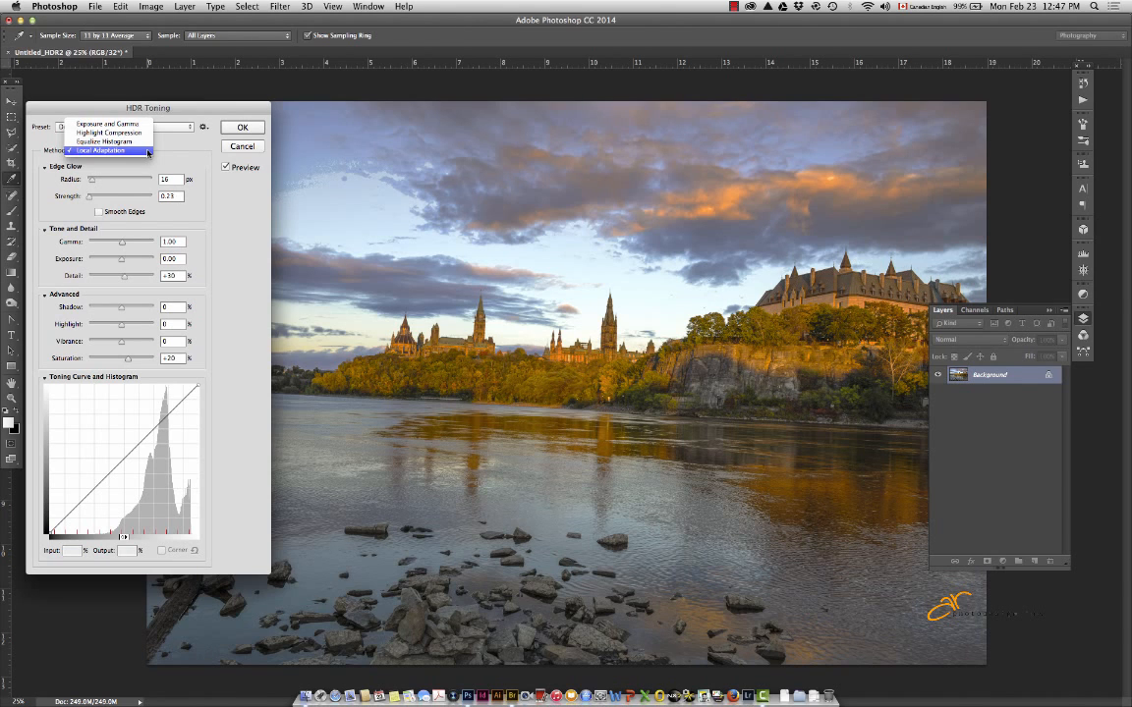
{"action": "left_click", "coordinate": [125, 113]}
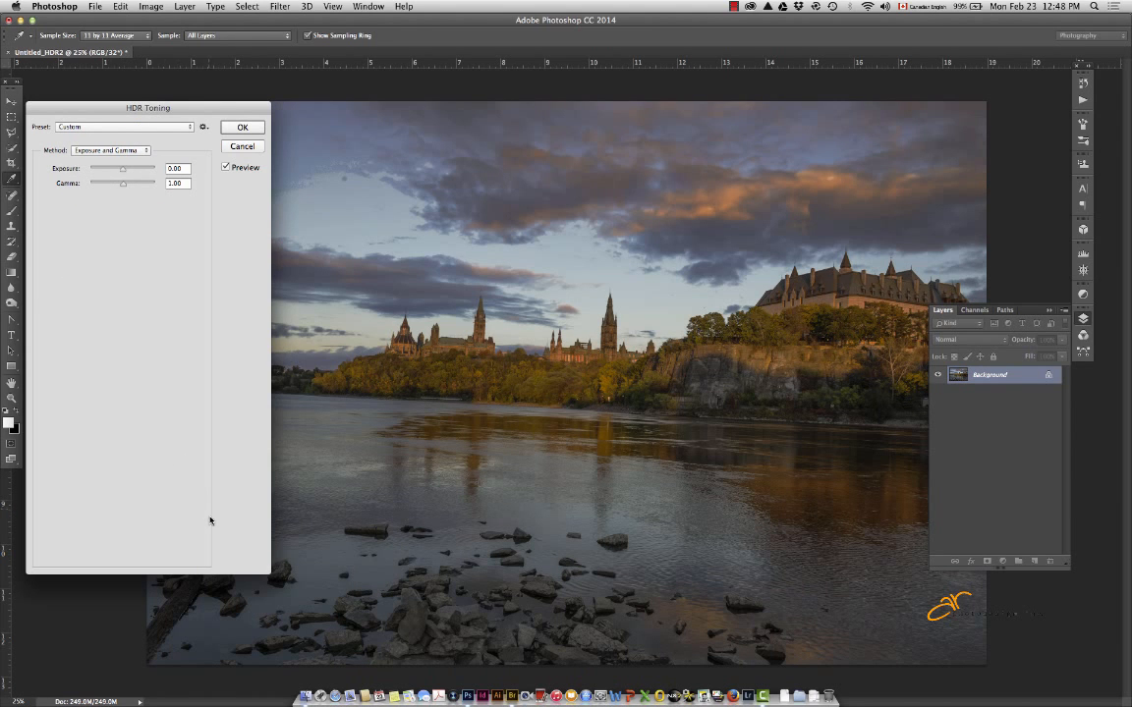
{"action": "left_click", "coordinate": [147, 151]}
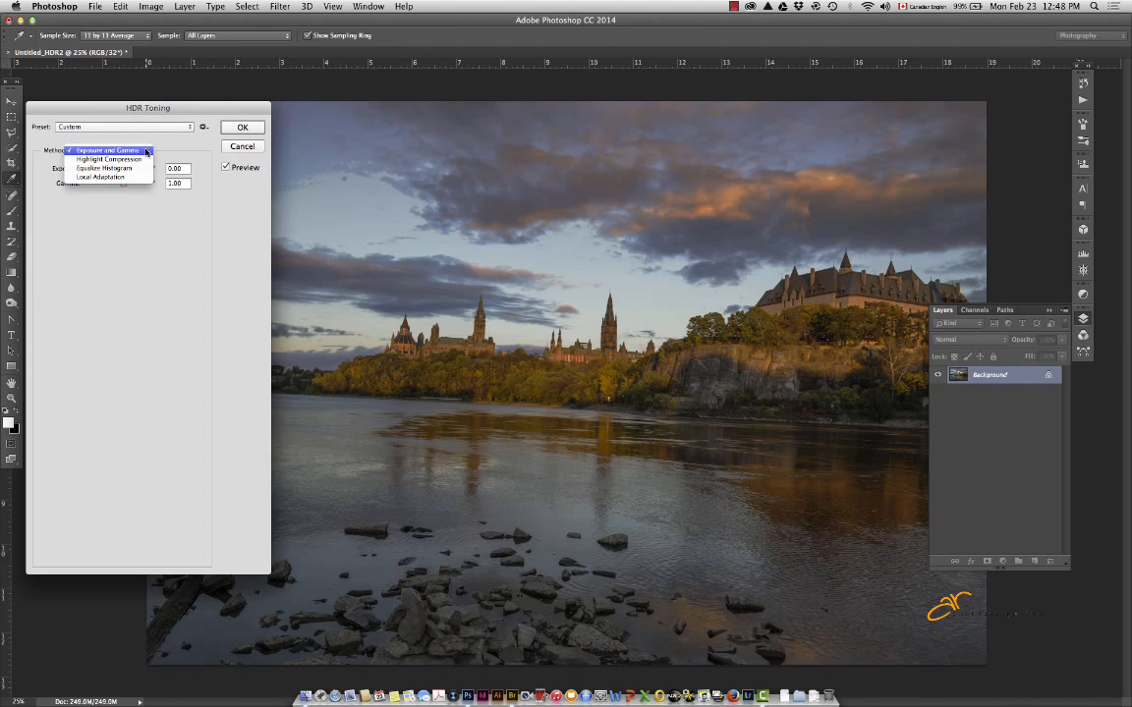
{"action": "left_click", "coordinate": [123, 159]}
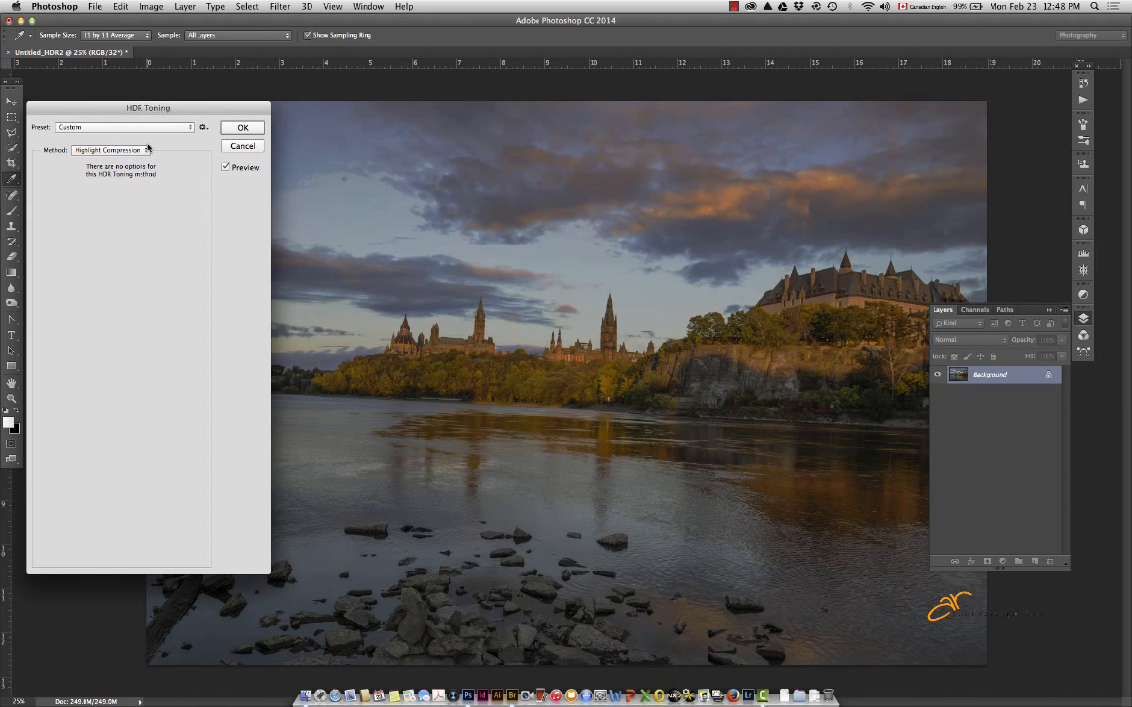
{"action": "left_click", "coordinate": [143, 151]}
{"action": "left_click", "coordinate": [126, 160]}
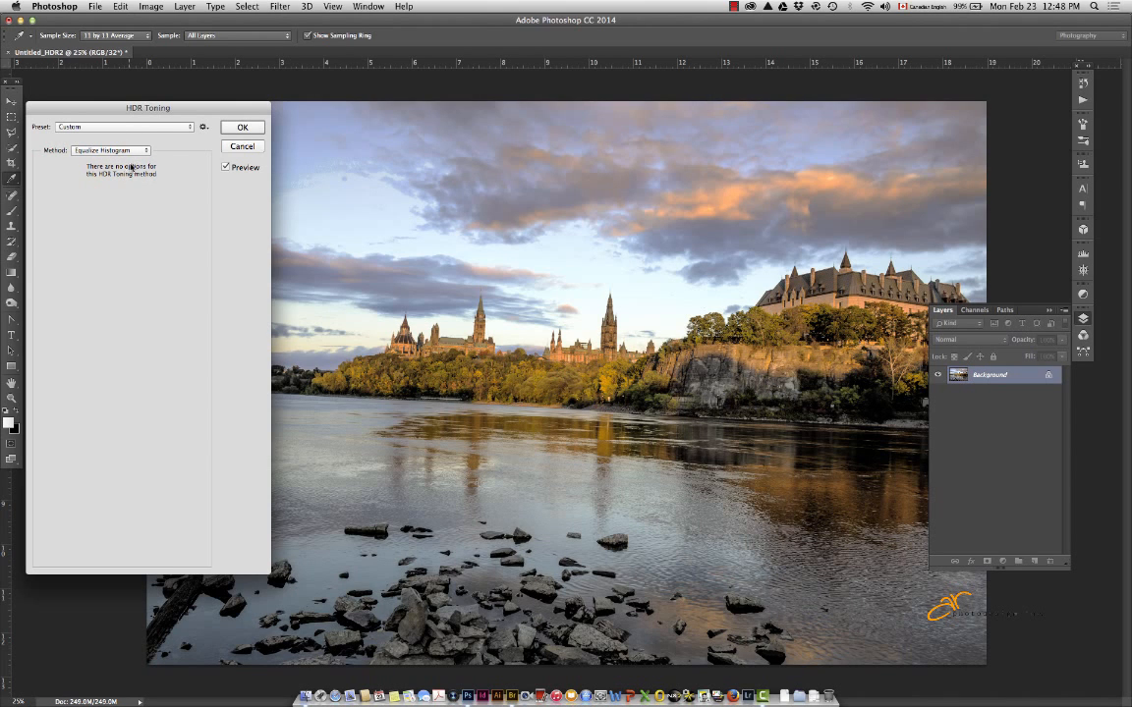
{"action": "left_click", "coordinate": [144, 152]}
{"action": "left_click", "coordinate": [149, 161]}
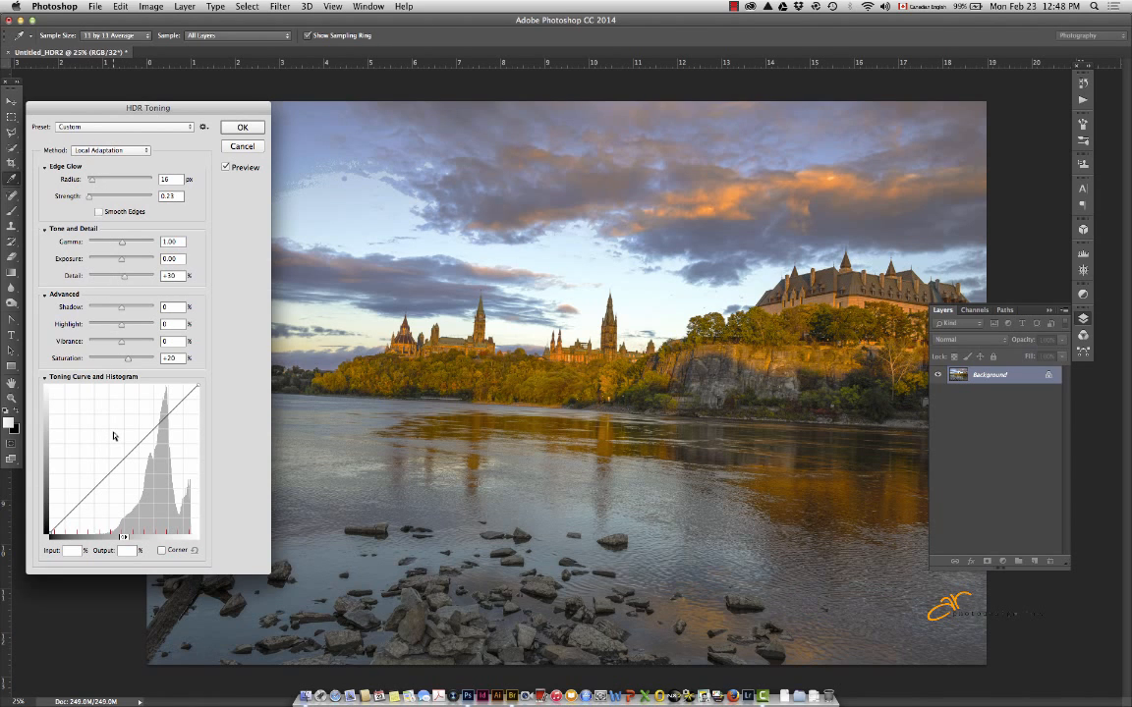
Try an edge glow radius of 289 px with strength 2.00, and compare the photo with Smooth Edges on and off
{"action": "left_click", "coordinate": [94, 182]}
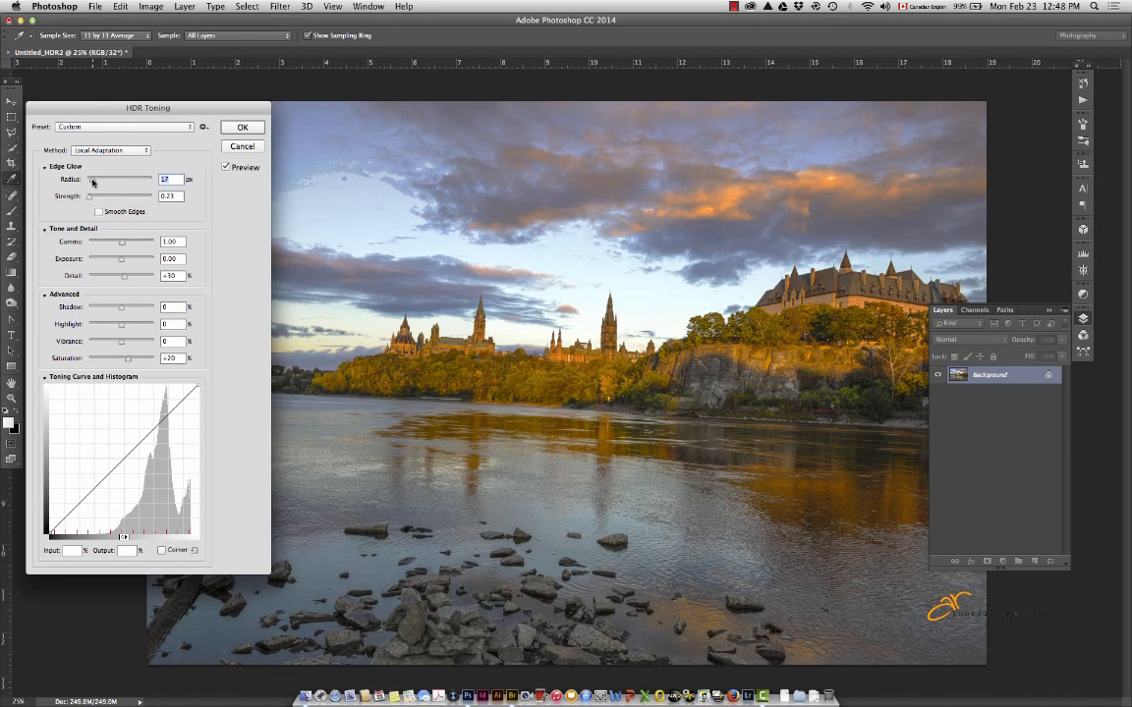
{"action": "left_click_drag", "start_coordinate": [93, 182], "coordinate": [136, 182]}
{"action": "left_click", "coordinate": [95, 198]}
{"action": "left_click_drag", "start_coordinate": [95, 200], "coordinate": [104, 202]}
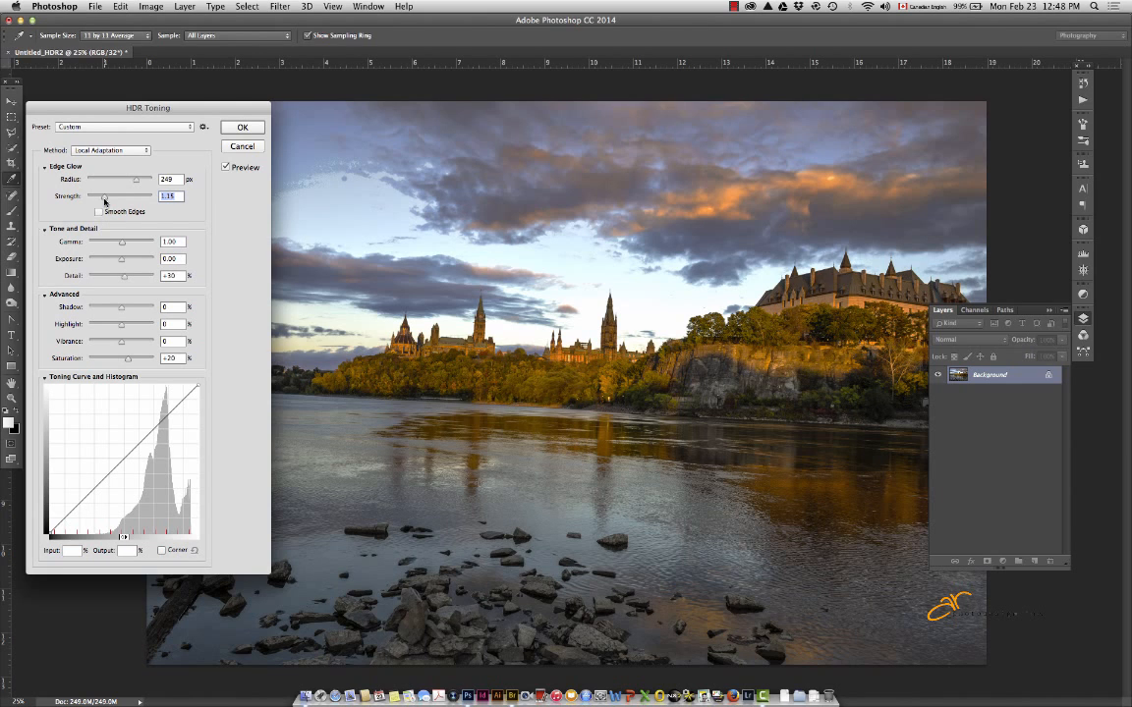
{"action": "left_click_drag", "start_coordinate": [104, 201], "coordinate": [115, 203]}
{"action": "left_click_drag", "start_coordinate": [135, 179], "coordinate": [144, 182]}
{"action": "left_click_drag", "start_coordinate": [115, 198], "coordinate": [119, 198]}
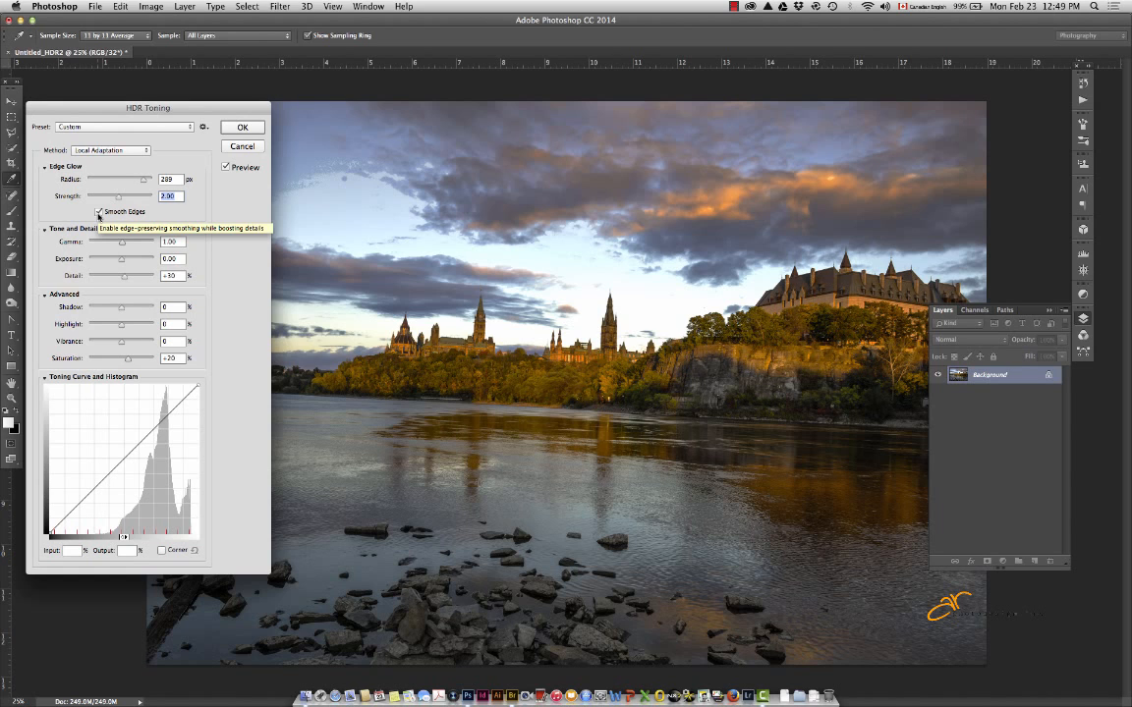
{"action": "left_click", "coordinate": [98, 212]}
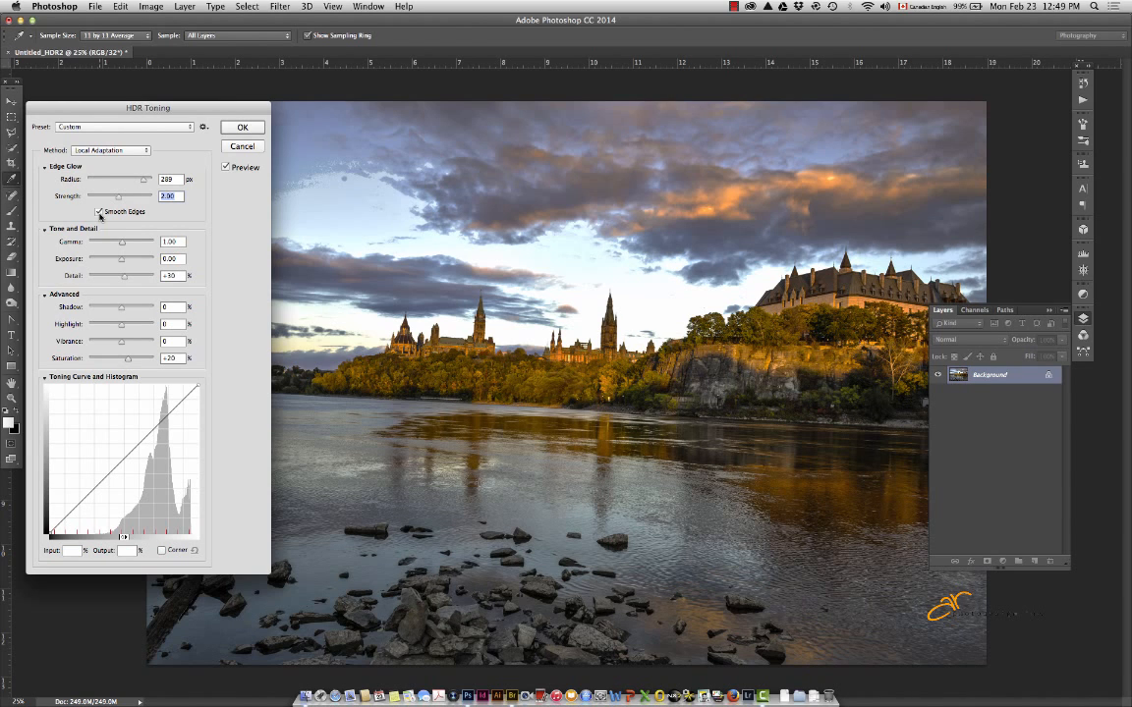
{"action": "left_click", "coordinate": [99, 213]}
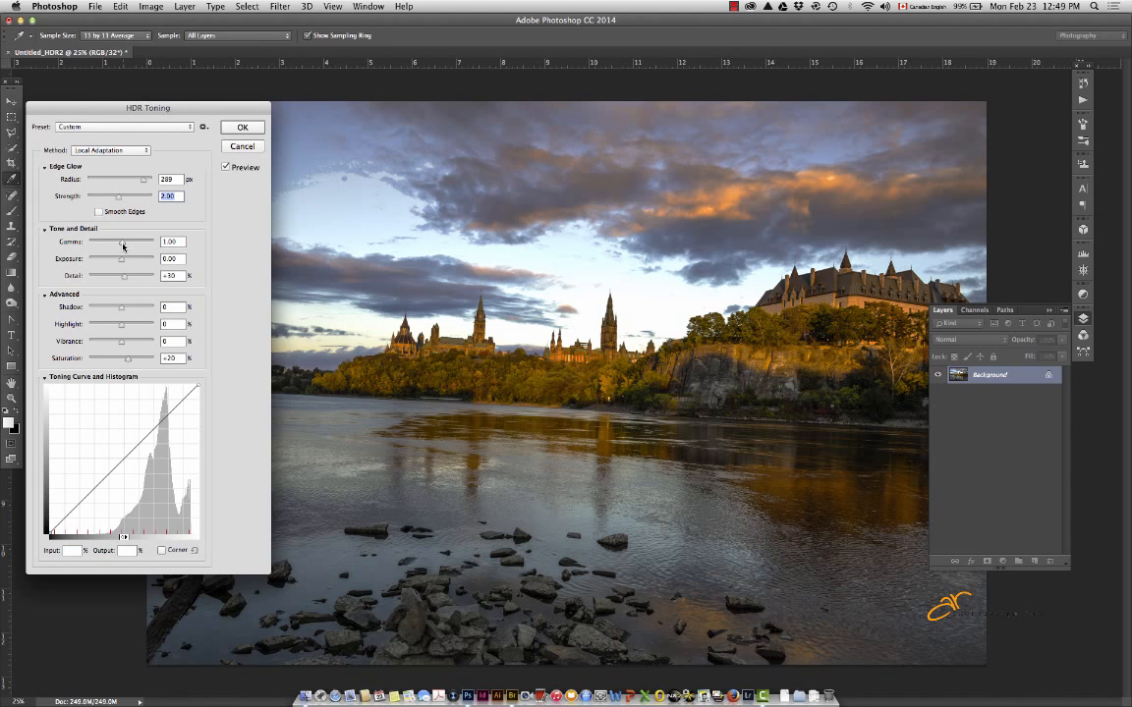
Set the HDR toning Gamma to 0.84 and Exposure to +0.41
{"action": "left_click_drag", "start_coordinate": [123, 246], "coordinate": [128, 247]}
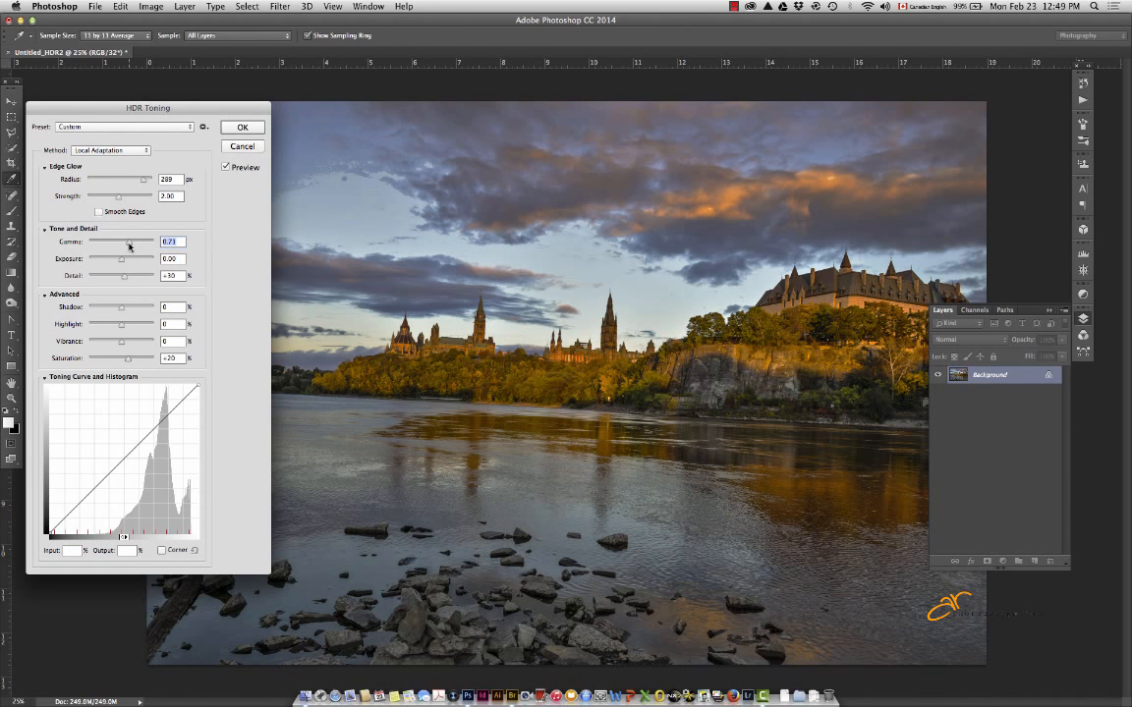
{"action": "mouse_move", "coordinate": [129, 247]}
{"action": "left_mouse_down"}
{"action": "mouse_move", "coordinate": [101, 247]}
{"action": "mouse_move", "coordinate": [126, 246]}
{"action": "left_mouse_up"}
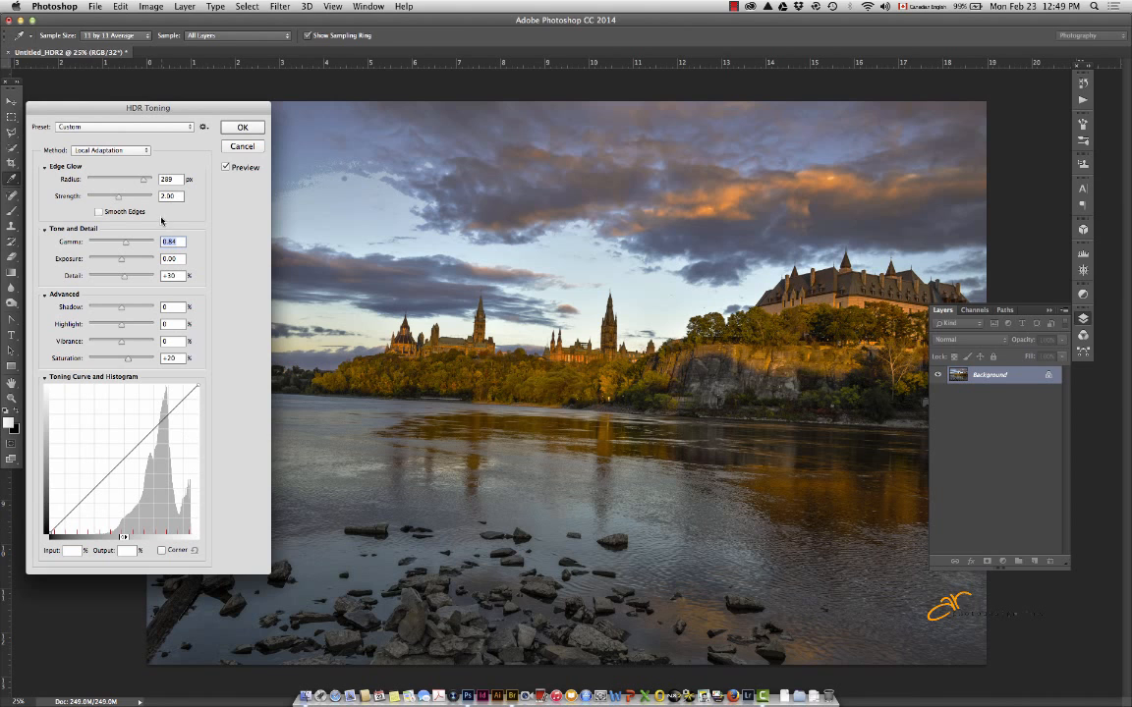
{"action": "left_click_drag", "start_coordinate": [122, 262], "coordinate": [125, 263]}
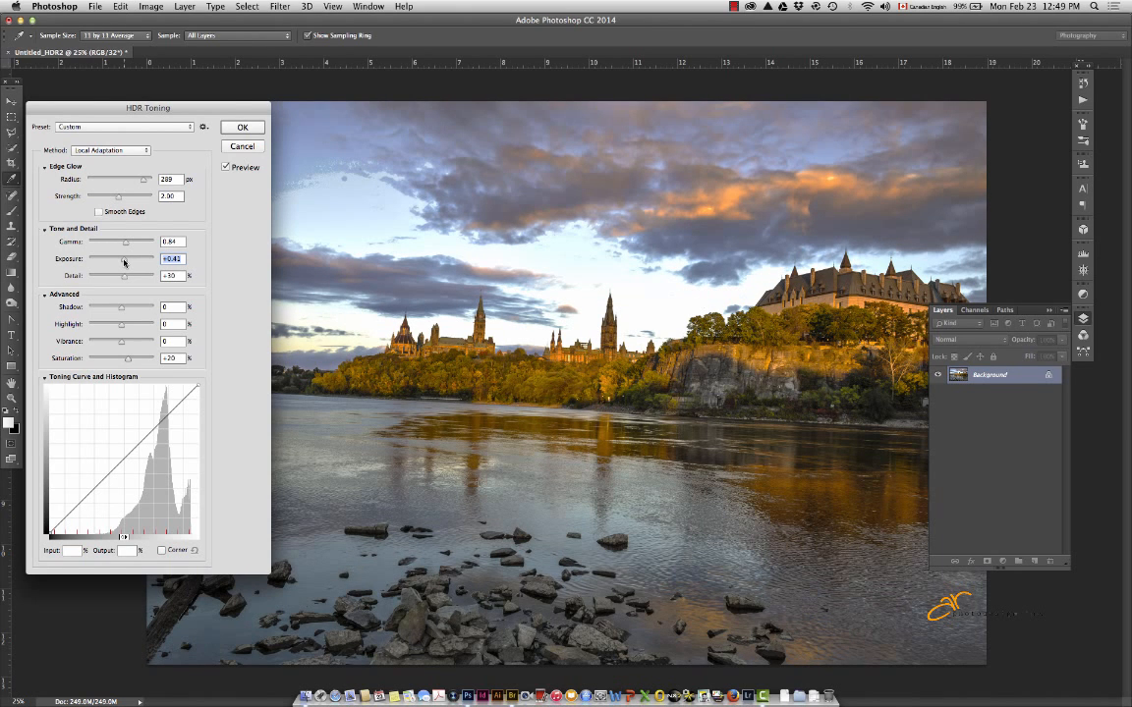
{"action": "left_click_drag", "start_coordinate": [124, 263], "coordinate": [124, 261]}
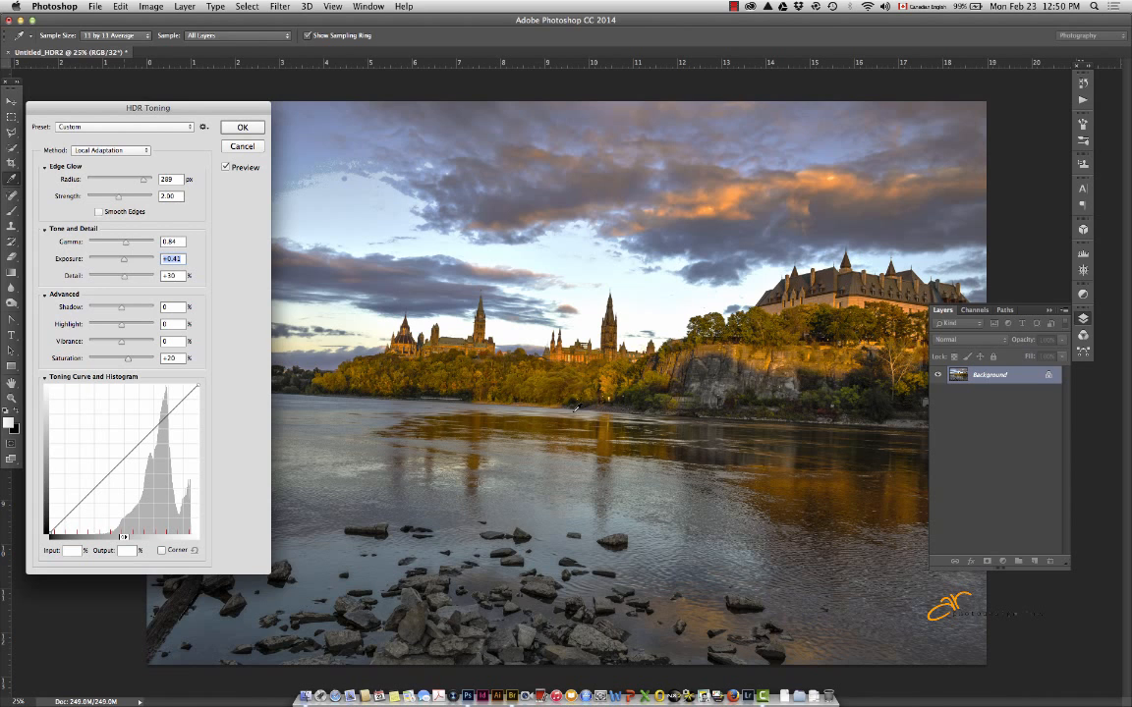
Try the extremes of Detail on the cliff area at 100% magnification, and set it to +41%
{"action": "key", "text": "super+equal"}
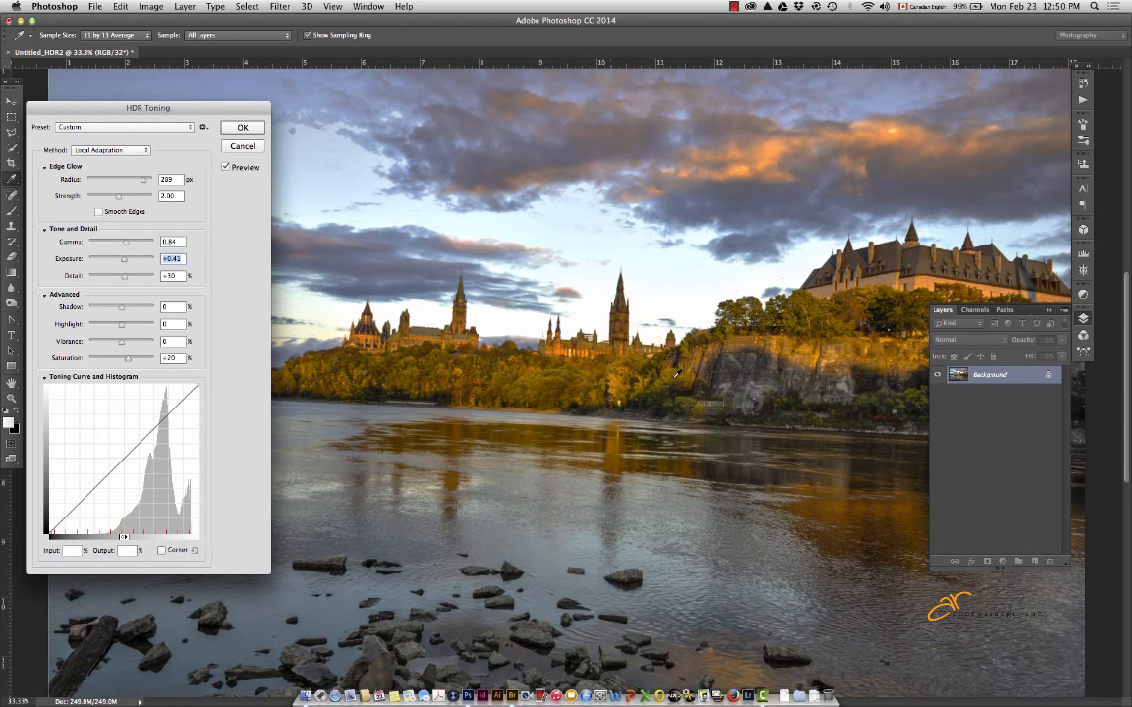
{"action": "key", "text": "super+equal"}
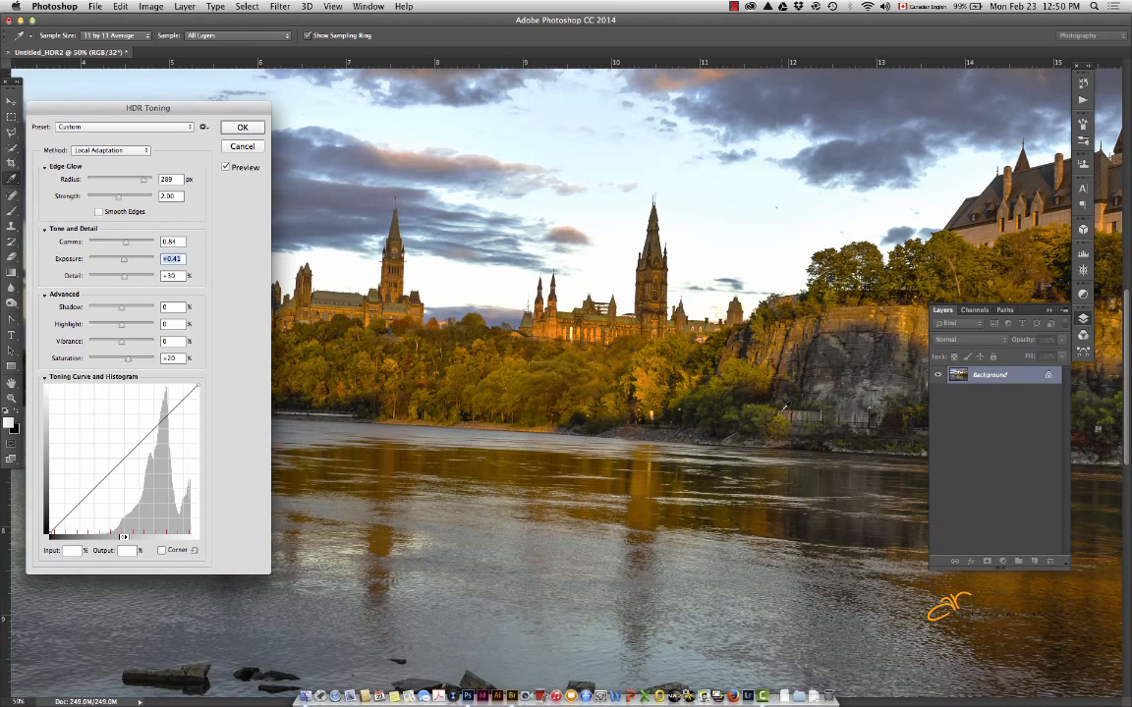
{"action": "key", "text": "super+equal"}
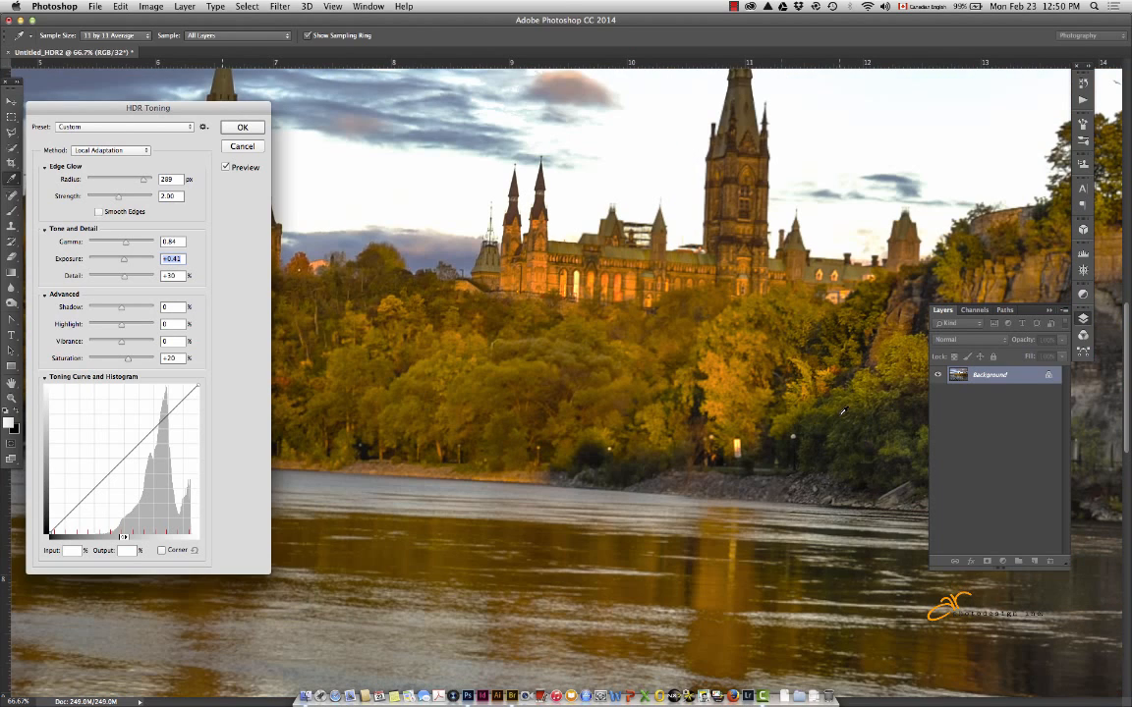
{"action": "key", "text": "super+equal"}
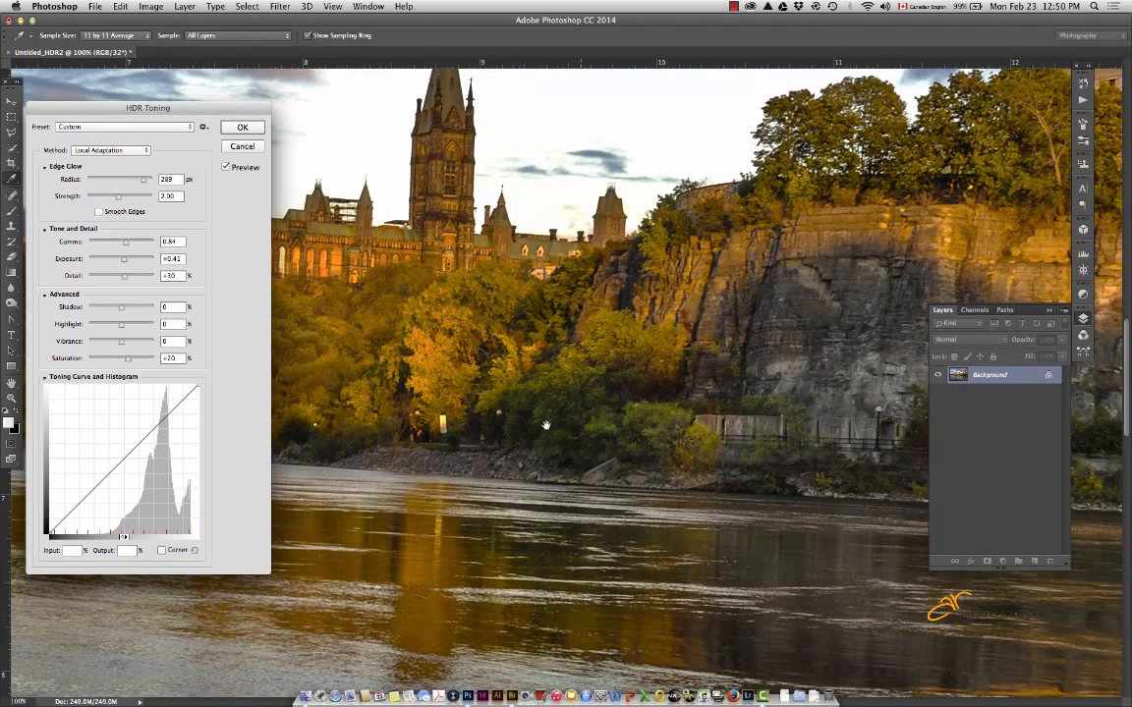
{"action": "left_click_drag", "start_coordinate": [545, 425], "coordinate": [516, 424]}
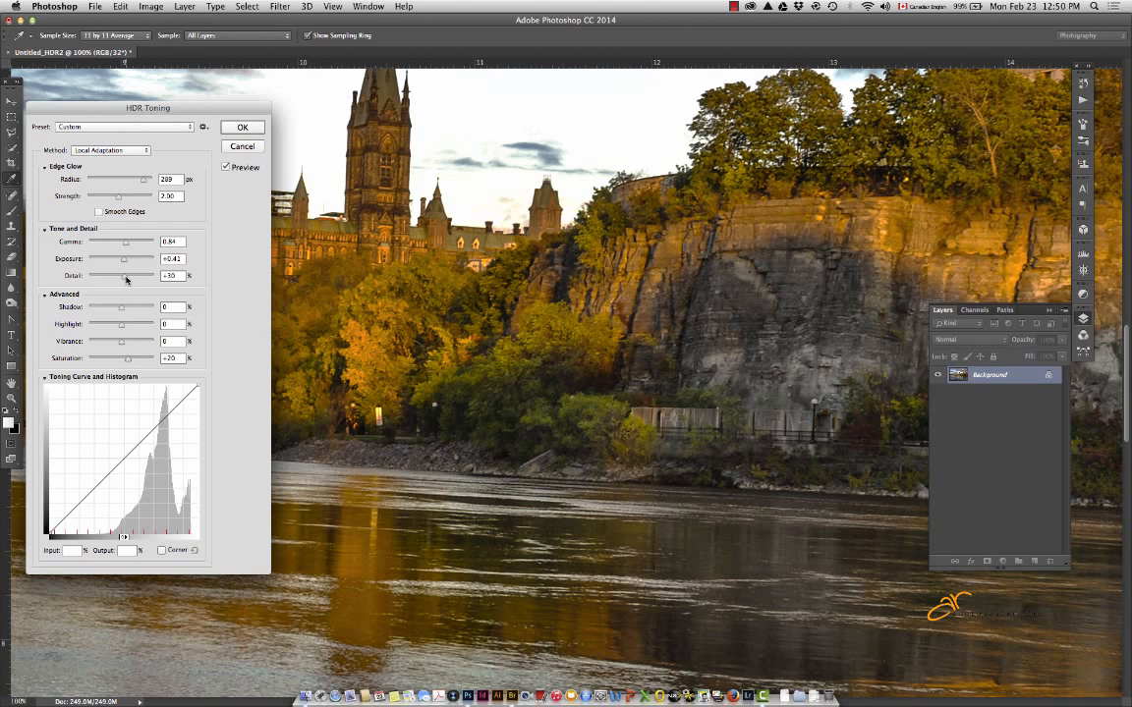
{"action": "left_click_drag", "start_coordinate": [126, 280], "coordinate": [80, 278]}
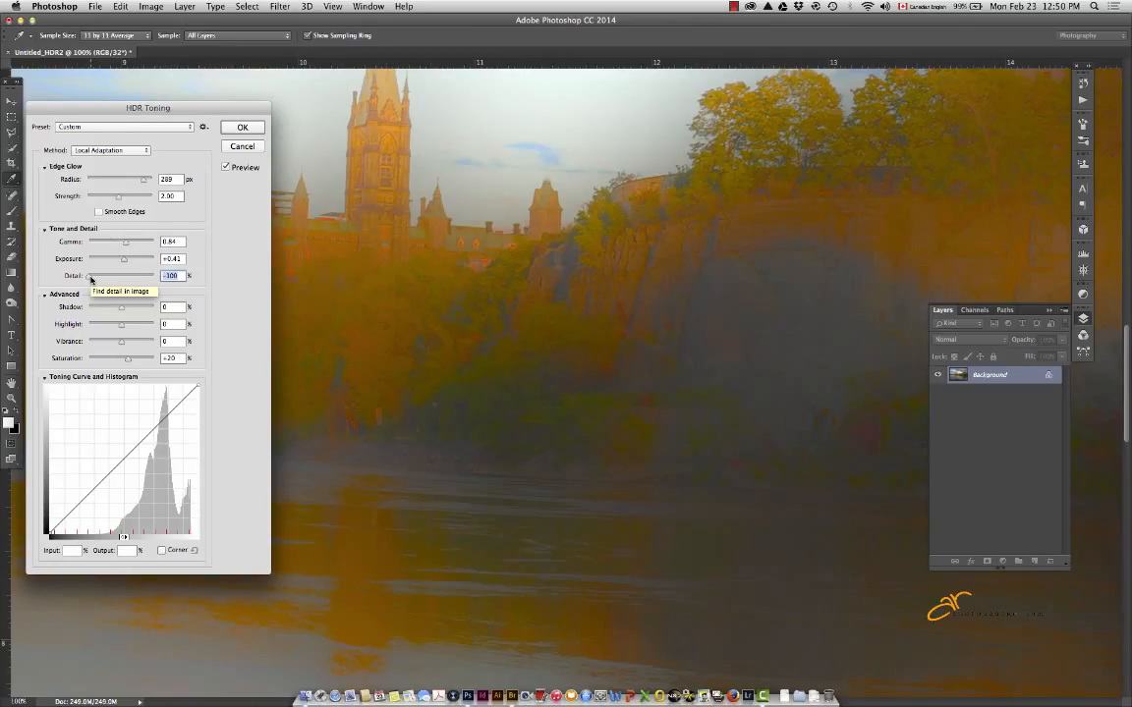
{"action": "left_click_drag", "start_coordinate": [90, 279], "coordinate": [139, 281]}
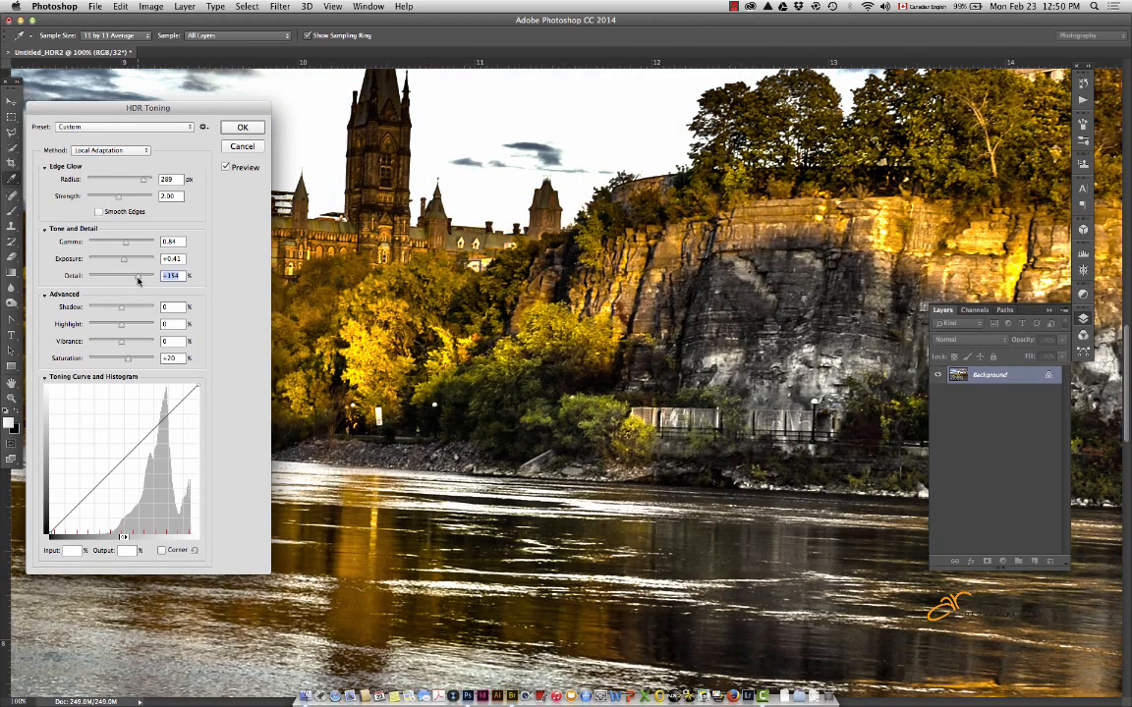
{"action": "left_click_drag", "start_coordinate": [138, 280], "coordinate": [126, 280]}
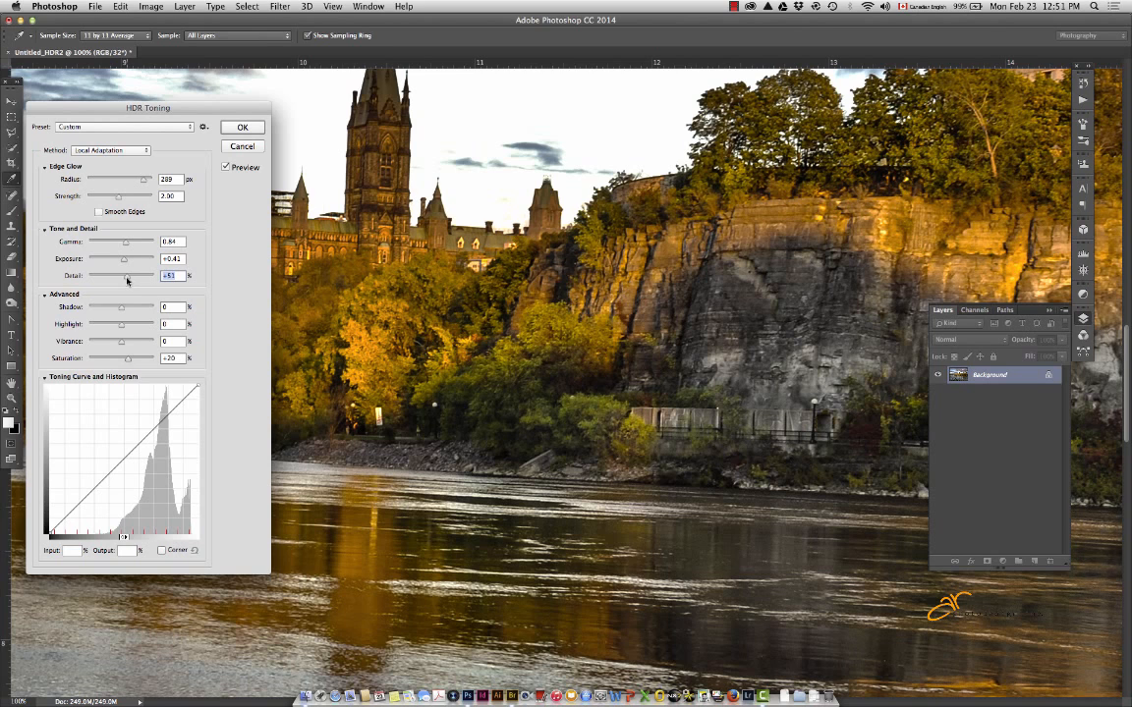
{"action": "left_click_drag", "start_coordinate": [125, 281], "coordinate": [125, 281]}
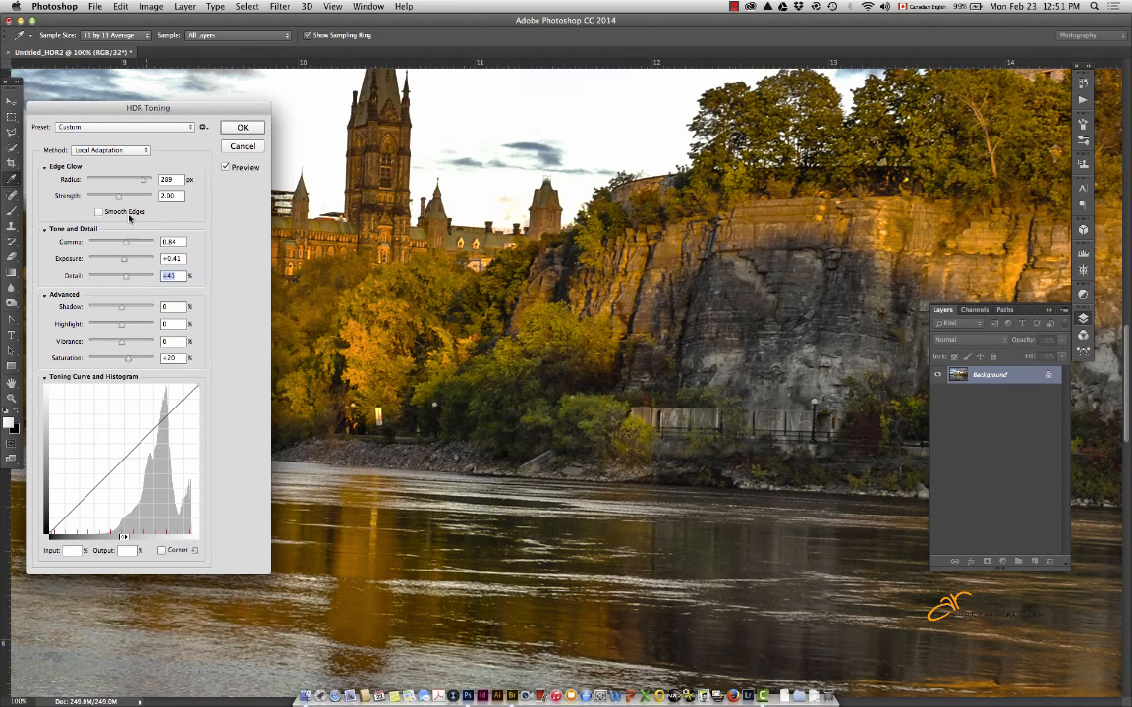
Reduce the edge glow to strength 1.33 and radius 242 px, and fit the whole photo on screen
{"action": "left_click_drag", "start_coordinate": [128, 197], "coordinate": [108, 199]}
{"action": "left_click_drag", "start_coordinate": [138, 182], "coordinate": [135, 182]}
{"action": "key", "text": "super+0"}
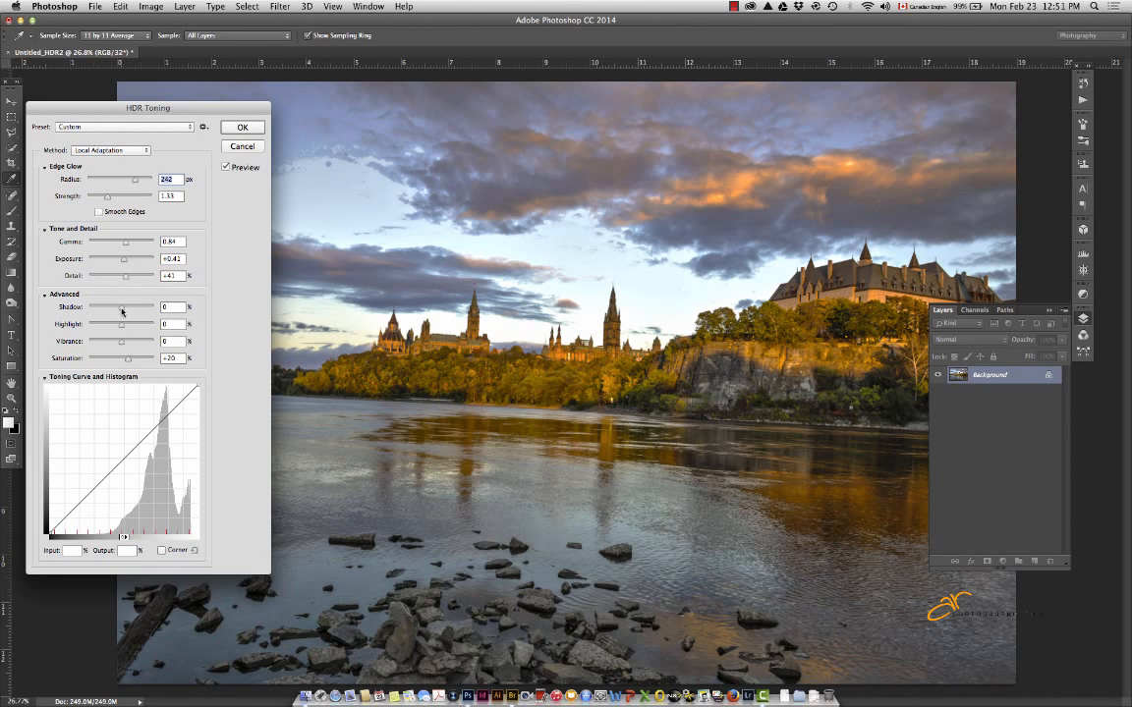
Set the advanced toning values to Shadow +59, Highlight -44, Vibrance +17 and Saturation +8
{"action": "mouse_move", "coordinate": [122, 311]}
{"action": "left_mouse_down"}
{"action": "mouse_move", "coordinate": [141, 312]}
{"action": "mouse_move", "coordinate": [111, 328]}
{"action": "mouse_move", "coordinate": [133, 328]}
{"action": "mouse_move", "coordinate": [107, 330]}
{"action": "left_mouse_up"}
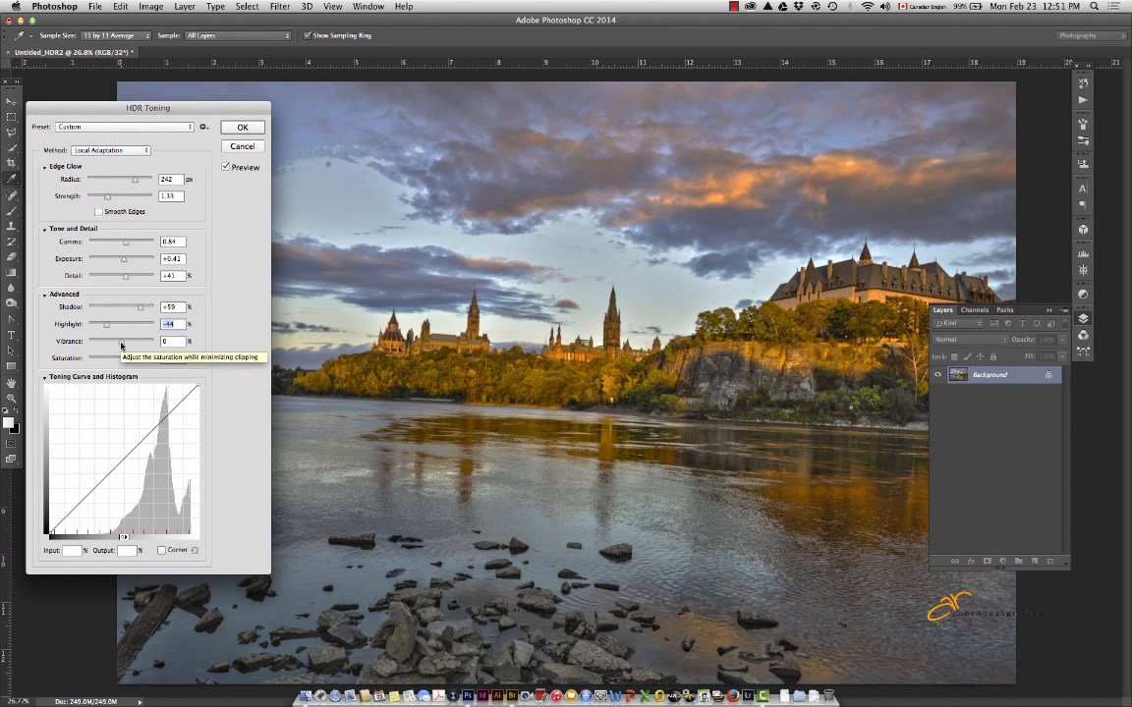
{"action": "left_click_drag", "start_coordinate": [121, 344], "coordinate": [124, 345]}
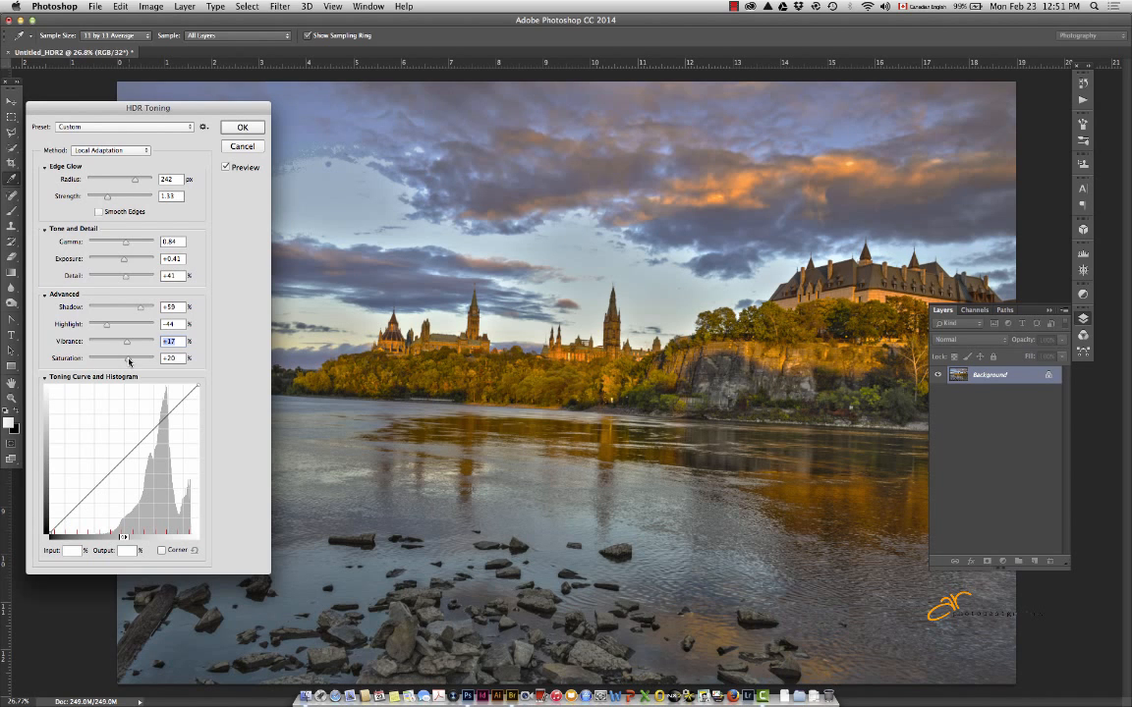
{"action": "left_click_drag", "start_coordinate": [128, 359], "coordinate": [121, 361]}
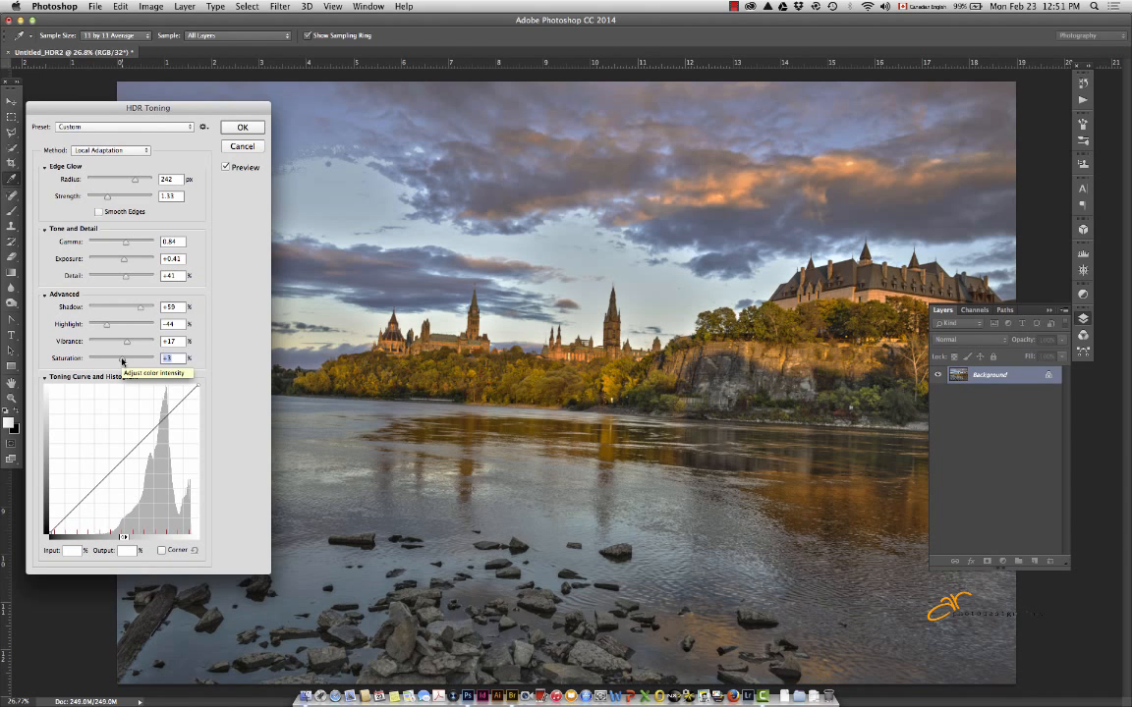
{"action": "left_click_drag", "start_coordinate": [122, 361], "coordinate": [124, 361]}
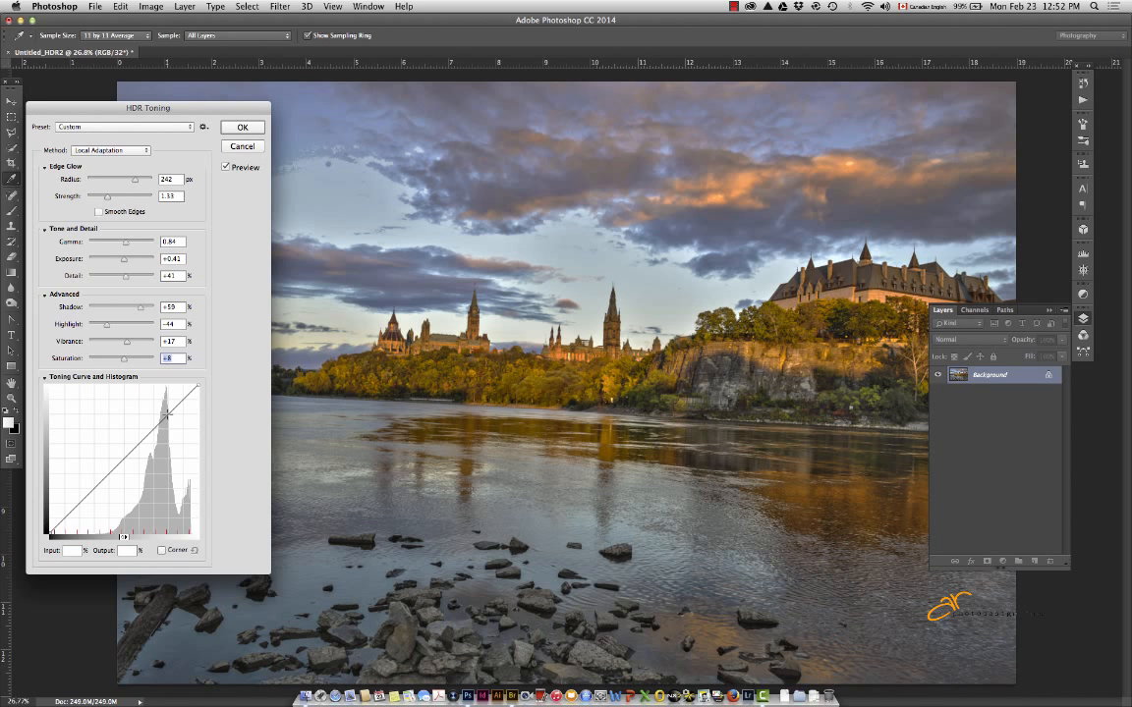
Shape the toning curve into an S with points at input 76/output 80 and input 38/output 25, and apply HDR Toning
{"action": "left_click_drag", "start_coordinate": [167, 414], "coordinate": [162, 416]}
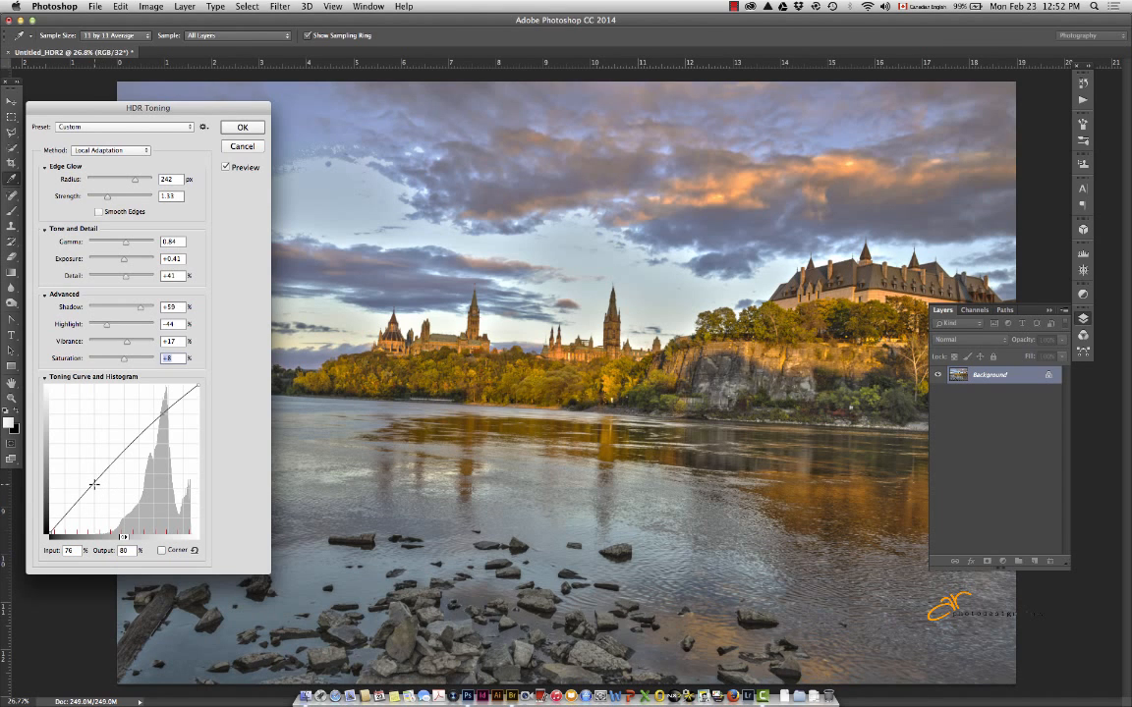
{"action": "left_click_drag", "start_coordinate": [95, 482], "coordinate": [106, 497]}
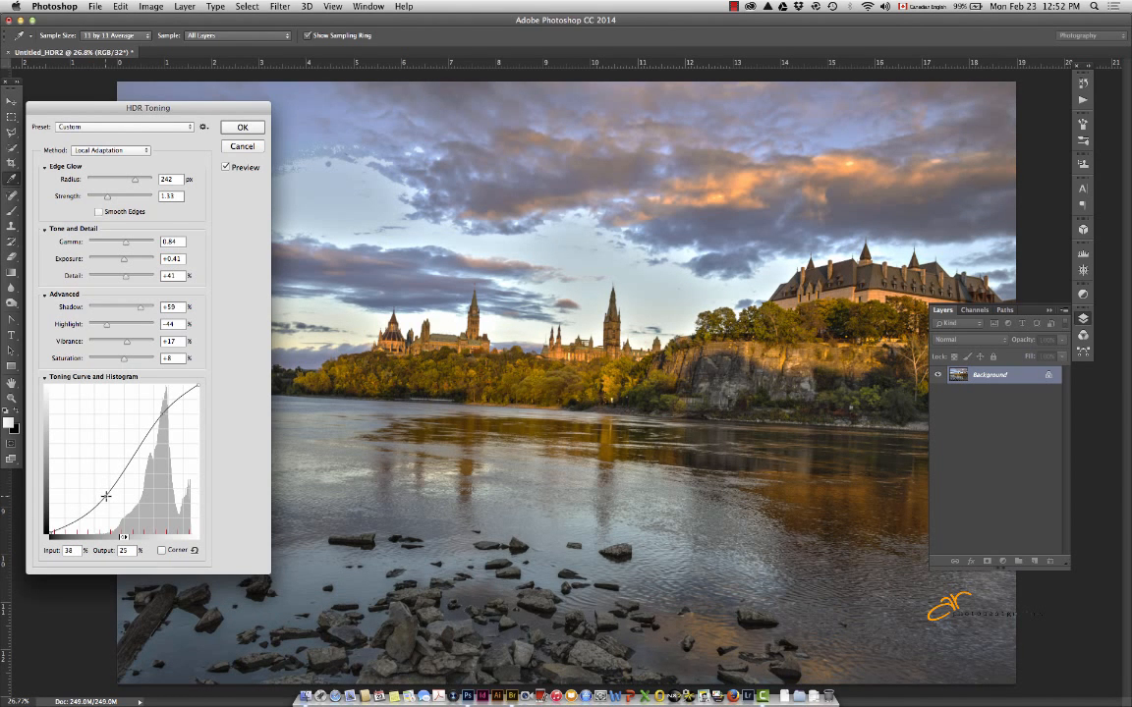
{"action": "left_click", "coordinate": [161, 414]}
{"action": "left_click", "coordinate": [243, 128]}
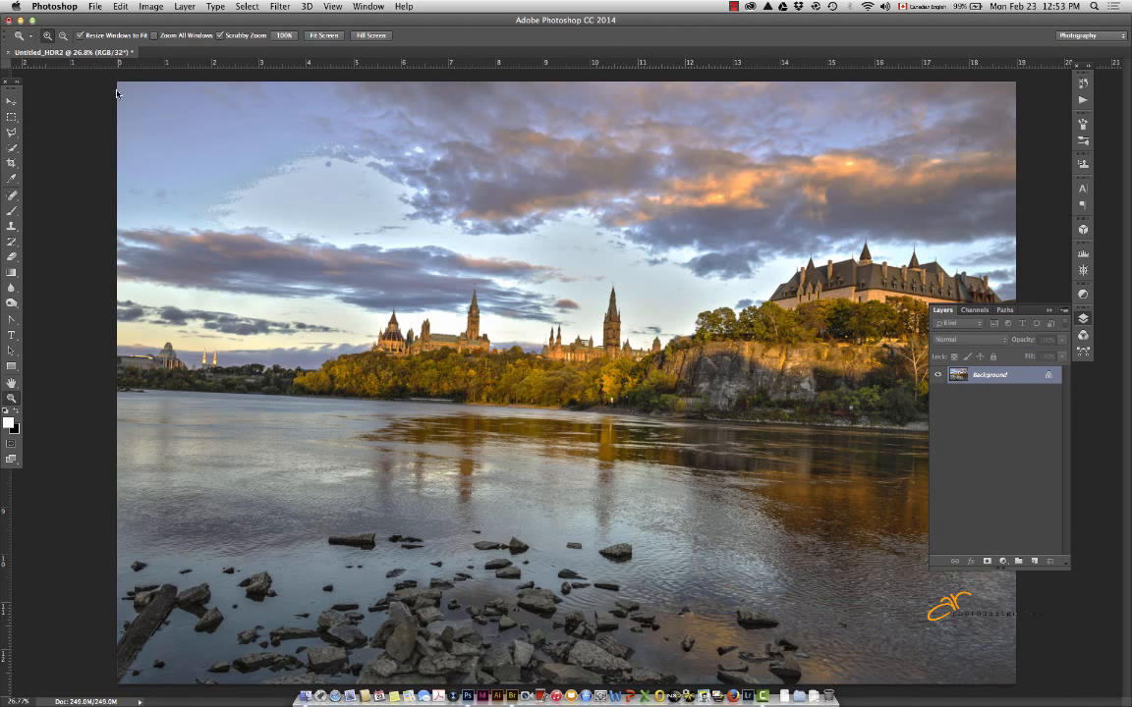
Save the toned image to the Desktop in Photoshop format as "test 32 bit_HDR2.psd"
{"action": "left_click", "coordinate": [152, 7]}
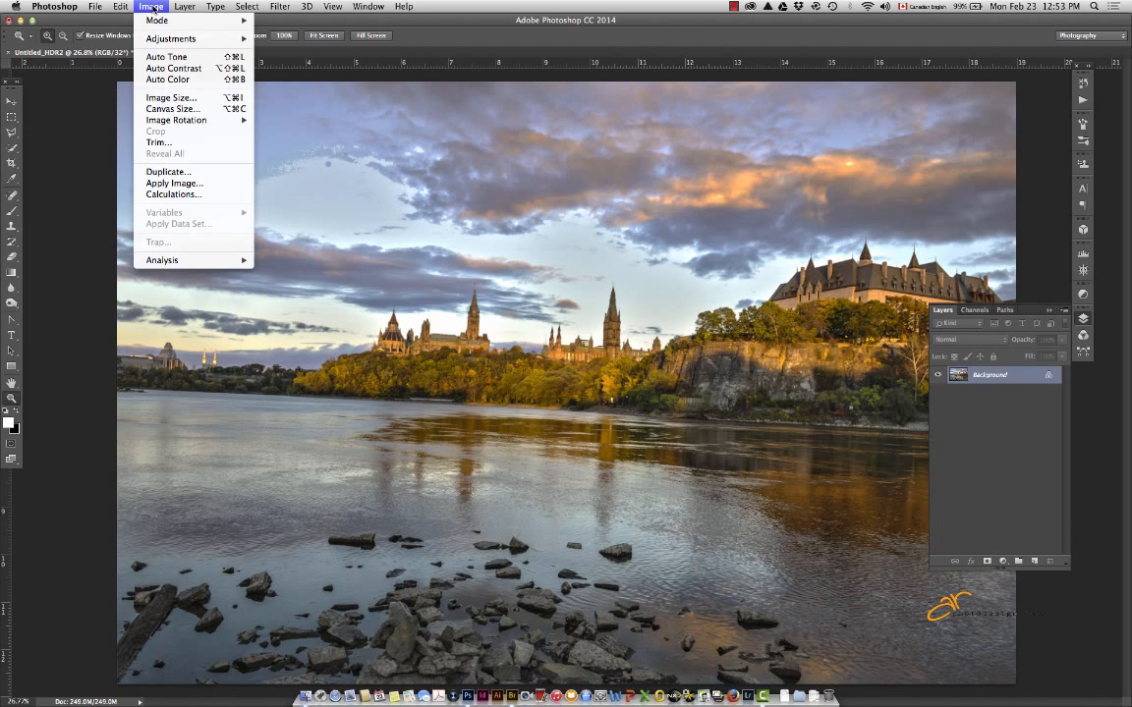
{"action": "mouse_move", "coordinate": [98, 8]}
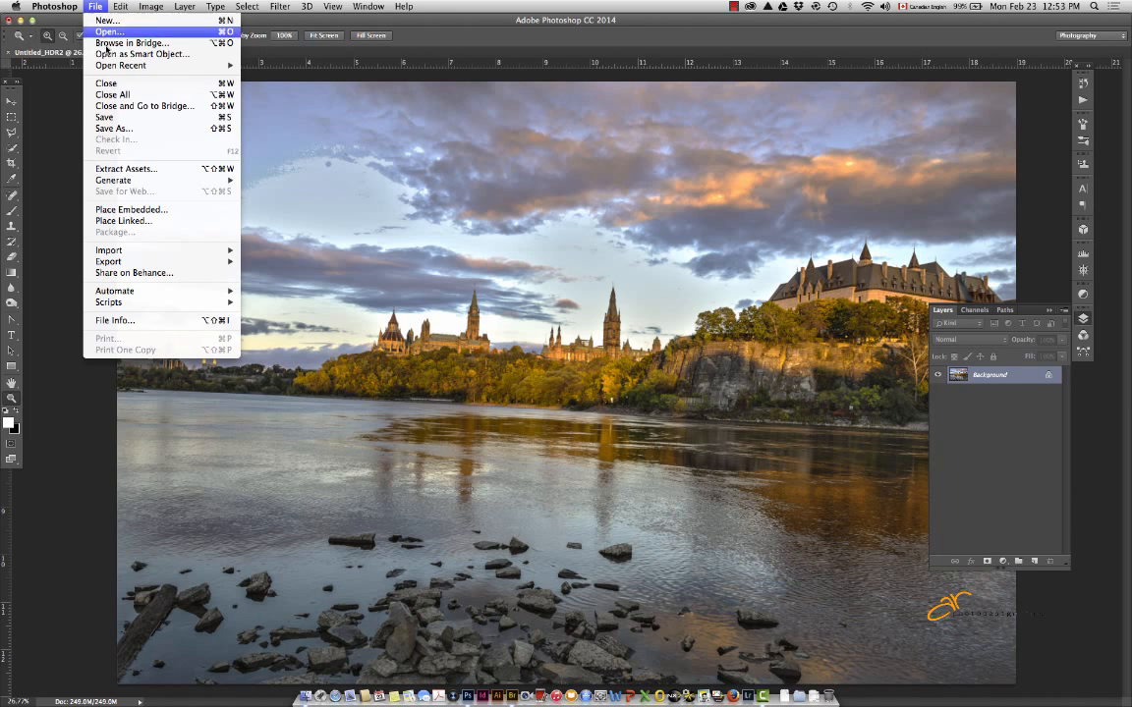
{"action": "left_click", "coordinate": [134, 127]}
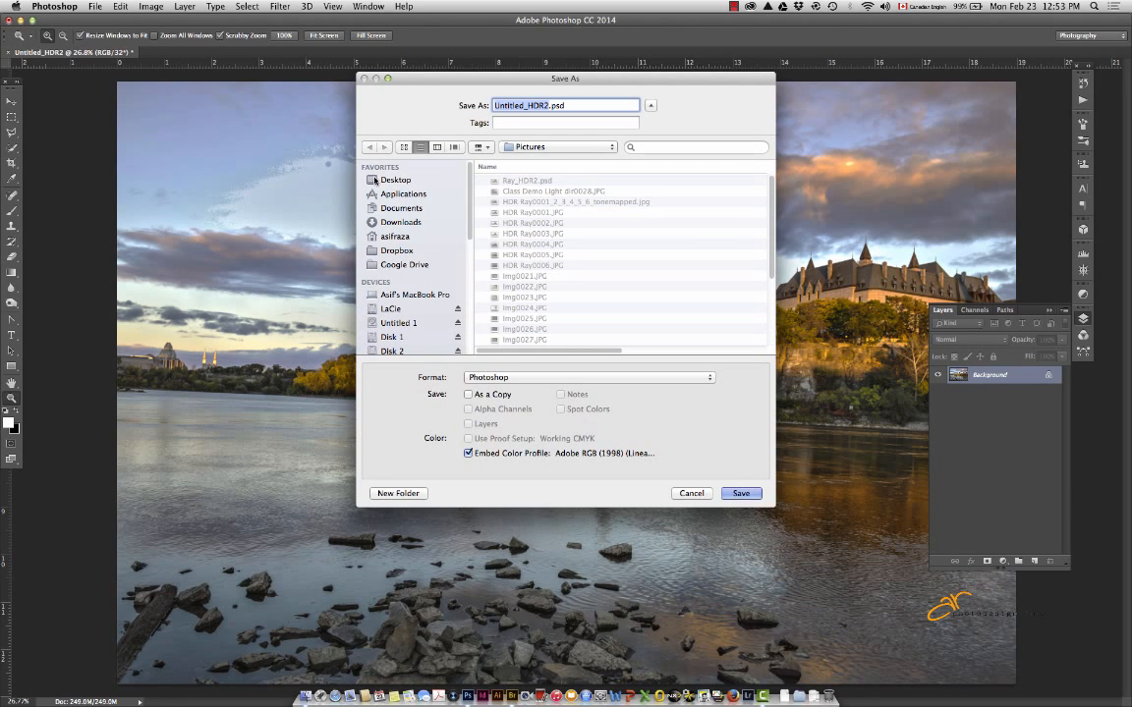
{"action": "left_click", "coordinate": [374, 180]}
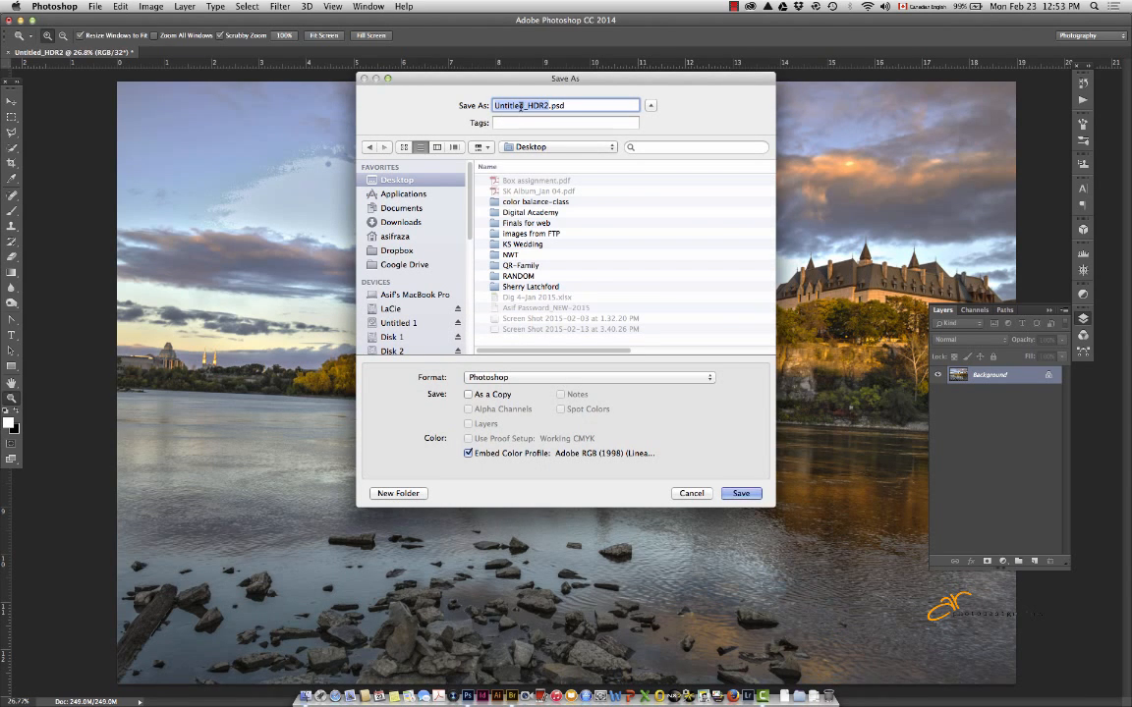
{"action": "type", "text": "test 32 bit"}
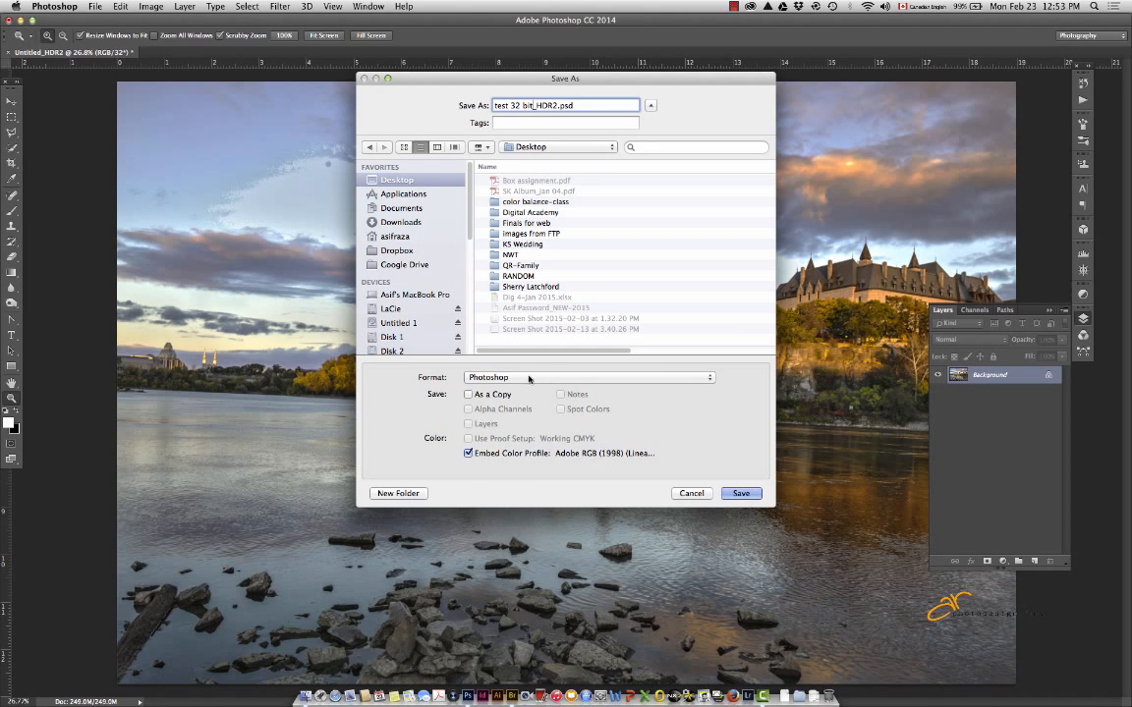
{"action": "left_click", "coordinate": [744, 493]}
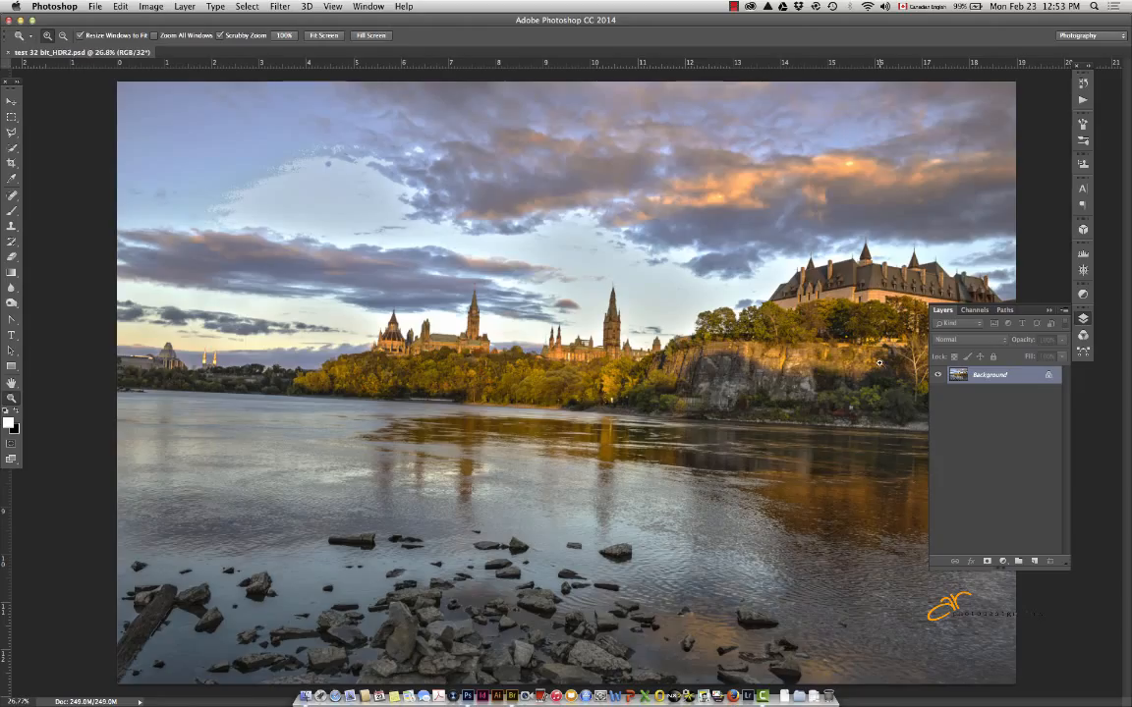
Check which adjustment layer types are available for the 32-bit image, without adding one
{"action": "left_click", "coordinate": [1002, 562]}
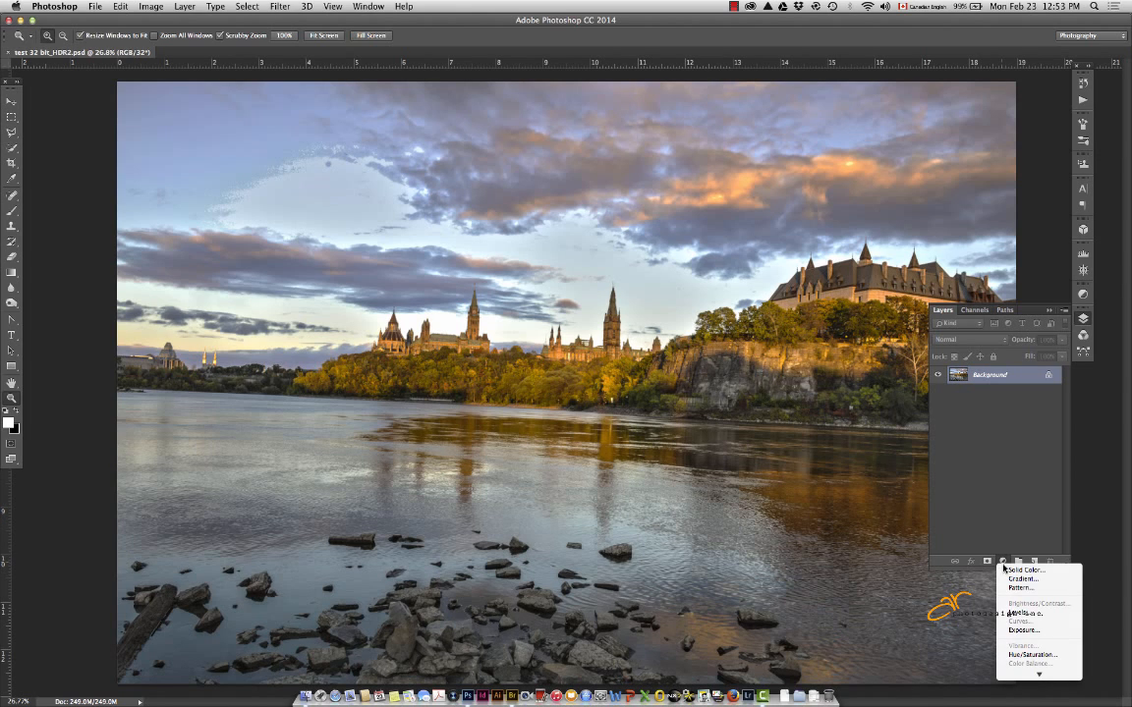
{"action": "scroll", "coordinate": [1026, 599], "scroll_direction": "down", "scroll_amount": 5}
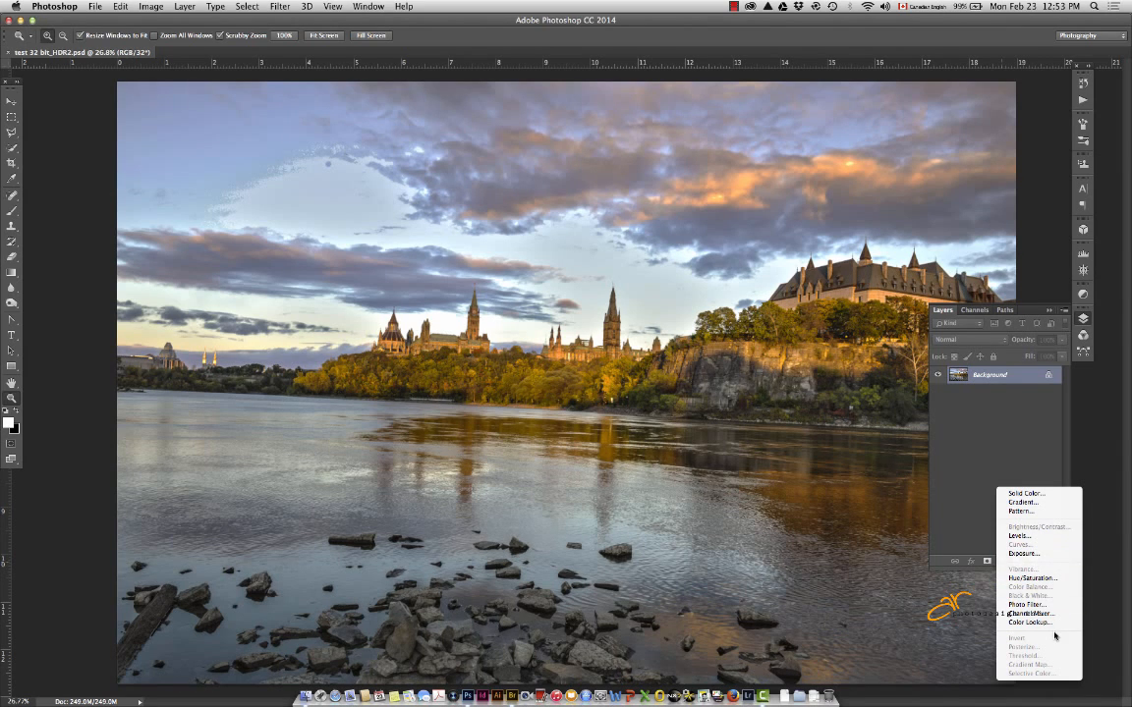
{"action": "left_click", "coordinate": [961, 415]}
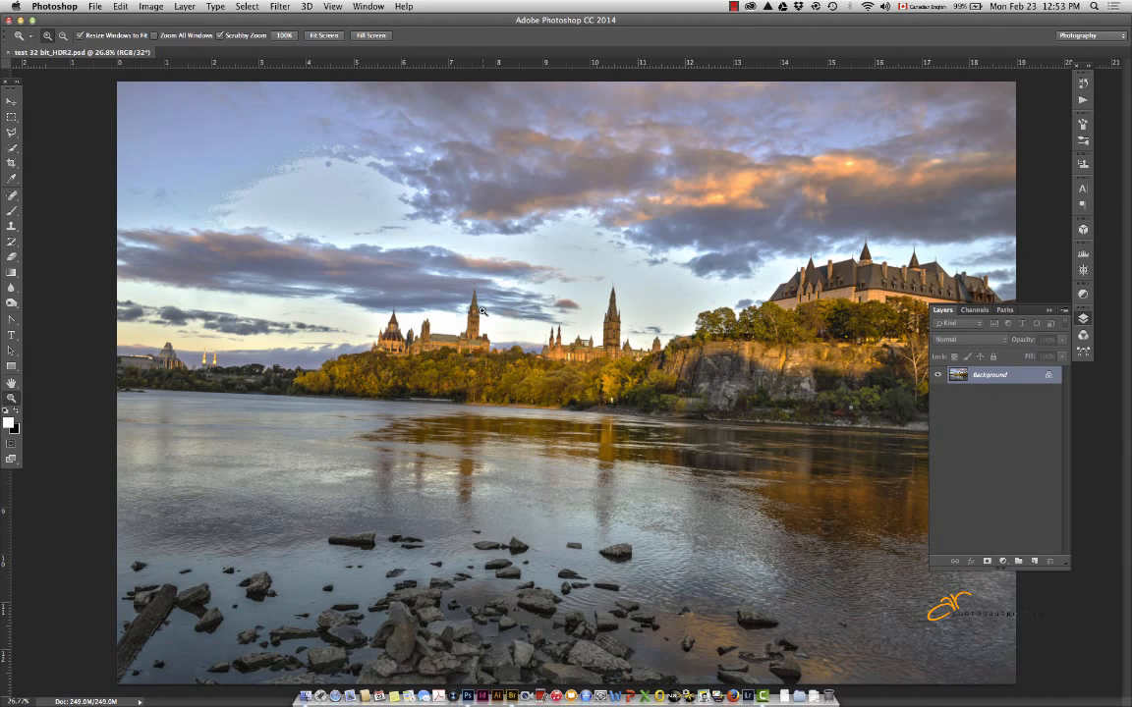
Convert the image to 16 bits/channel using HDR Toning with radius 97 px, strength 1.05, gamma 0.82, vibrance +33 and saturation +3
{"action": "left_click", "coordinate": [155, 7]}
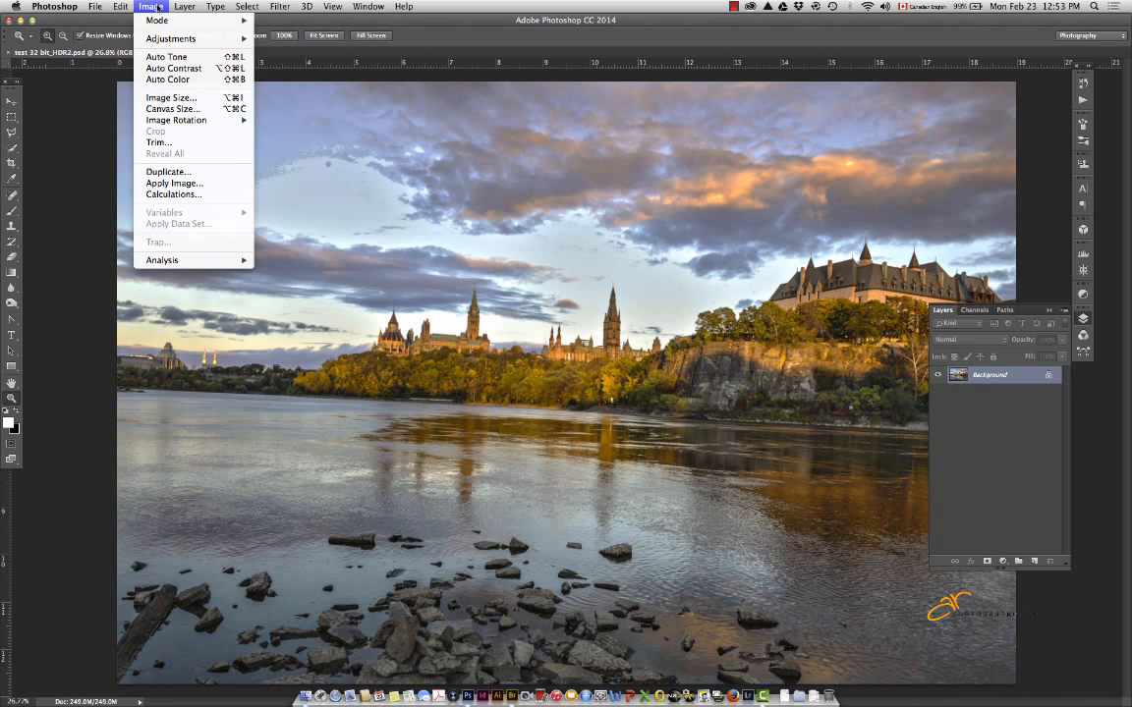
{"action": "mouse_move", "coordinate": [157, 21]}
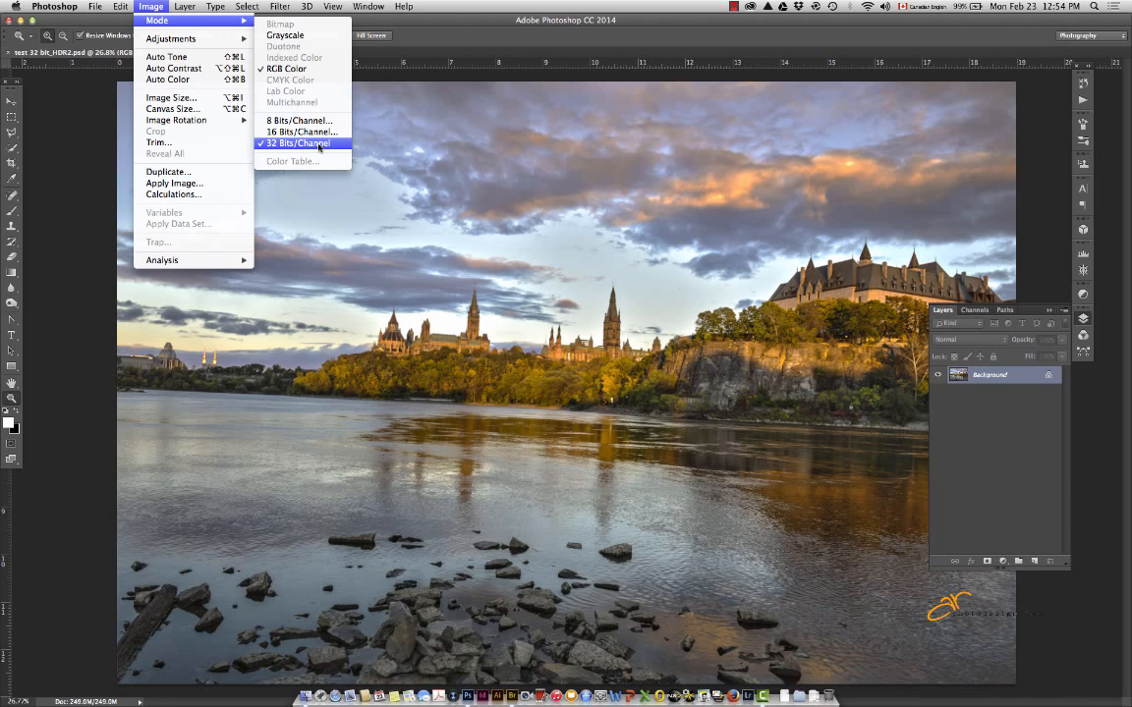
{"action": "left_click", "coordinate": [279, 131]}
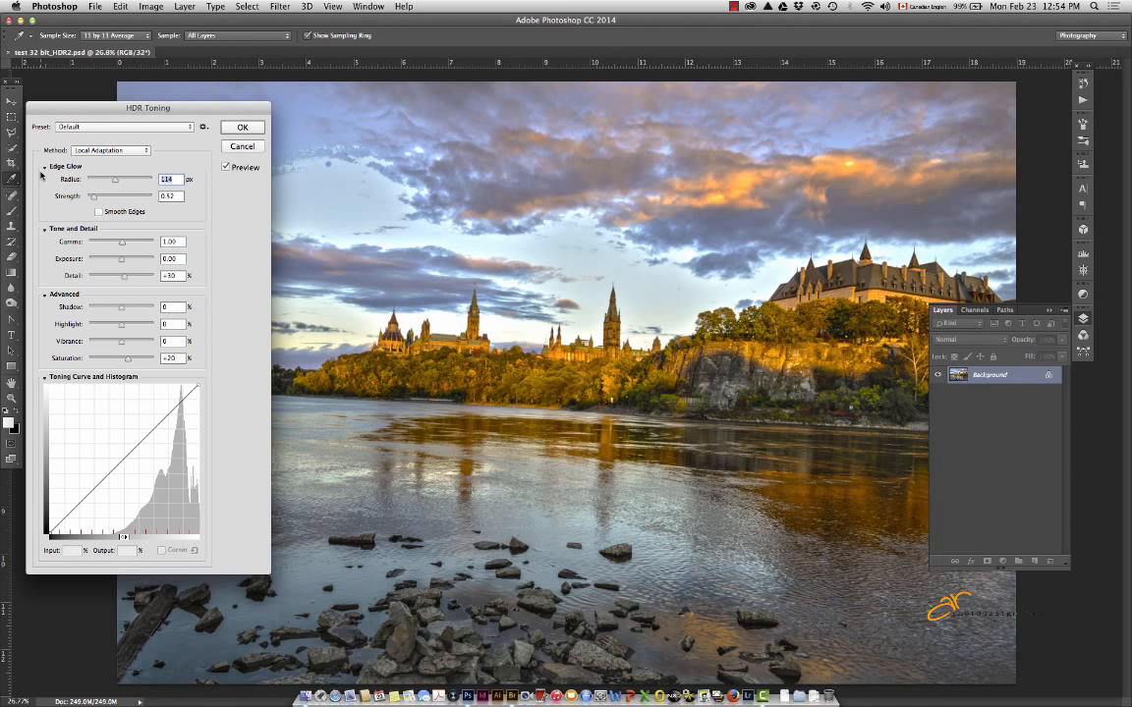
{"action": "left_click_drag", "start_coordinate": [114, 181], "coordinate": [95, 183]}
{"action": "left_click_drag", "start_coordinate": [122, 243], "coordinate": [126, 244]}
{"action": "left_click_drag", "start_coordinate": [117, 341], "coordinate": [112, 341]}
{"action": "left_click_drag", "start_coordinate": [127, 361], "coordinate": [121, 362]}
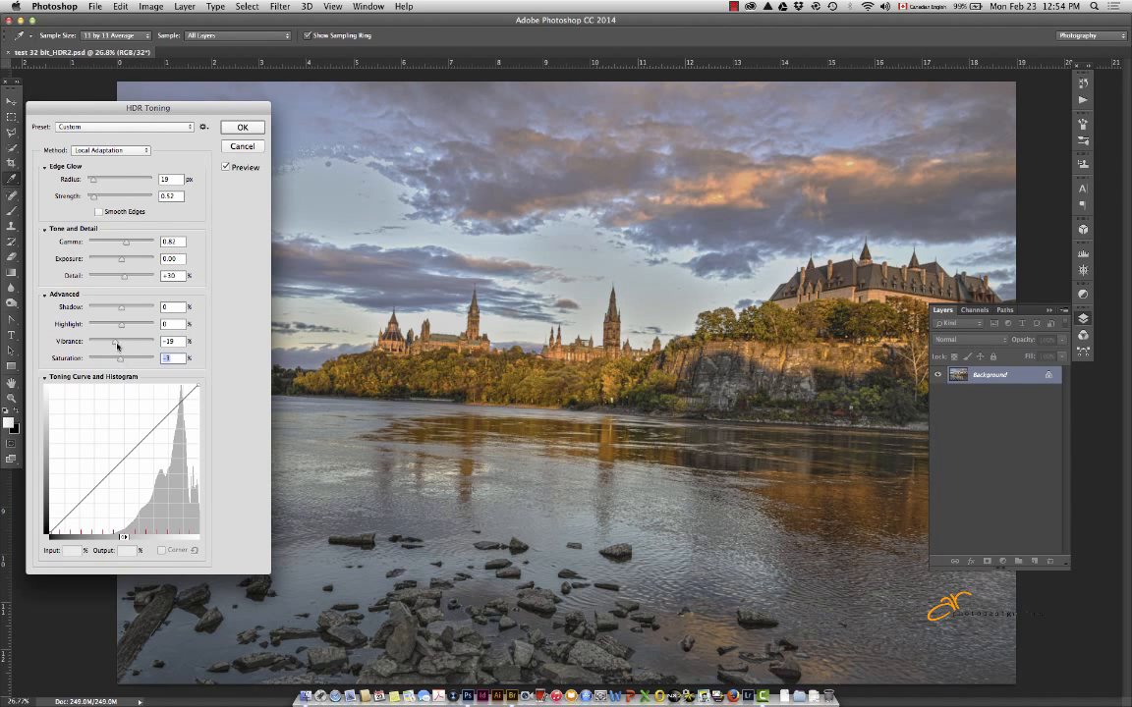
{"action": "mouse_move", "coordinate": [94, 180]}
{"action": "left_mouse_down"}
{"action": "mouse_move", "coordinate": [113, 184]}
{"action": "mouse_move", "coordinate": [103, 200]}
{"action": "left_mouse_up"}
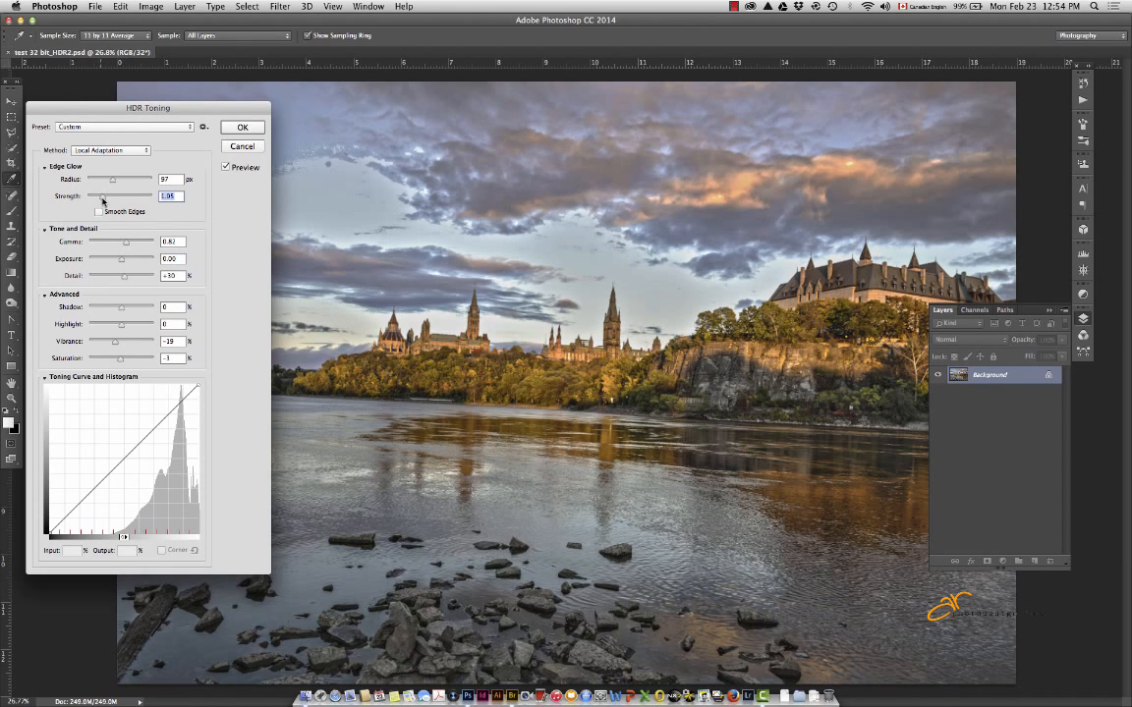
{"action": "mouse_move", "coordinate": [116, 345]}
{"action": "left_mouse_down"}
{"action": "mouse_move", "coordinate": [133, 345]}
{"action": "mouse_move", "coordinate": [123, 363]}
{"action": "left_mouse_up"}
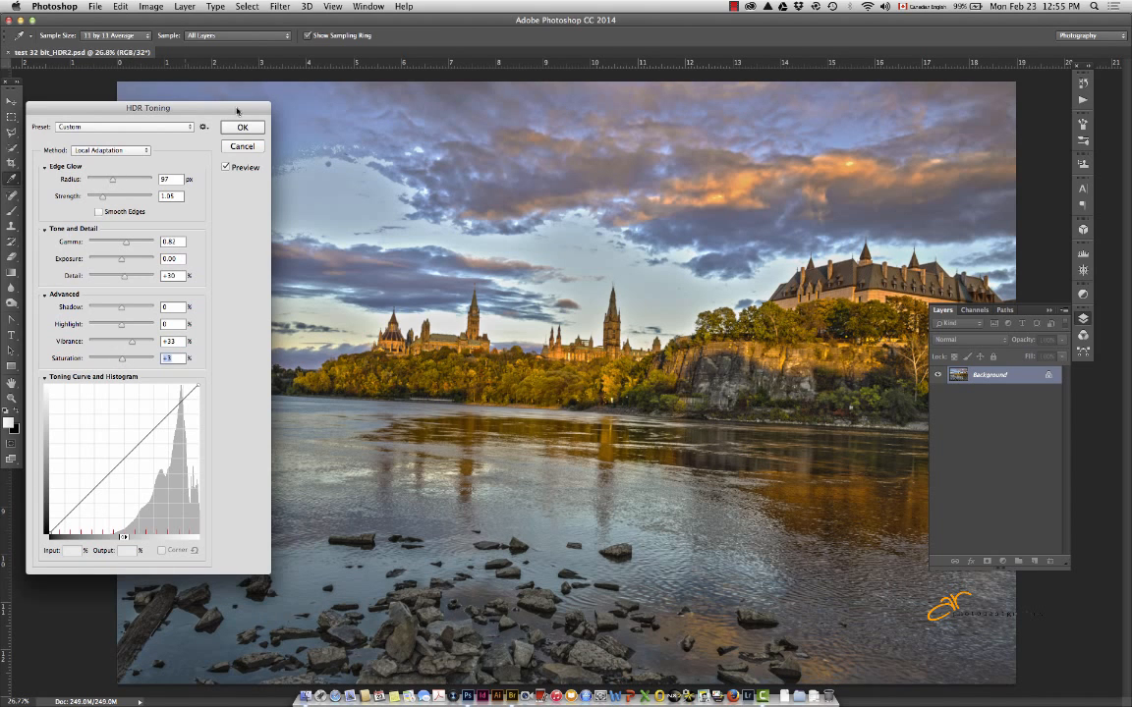
{"action": "left_click", "coordinate": [243, 128]}
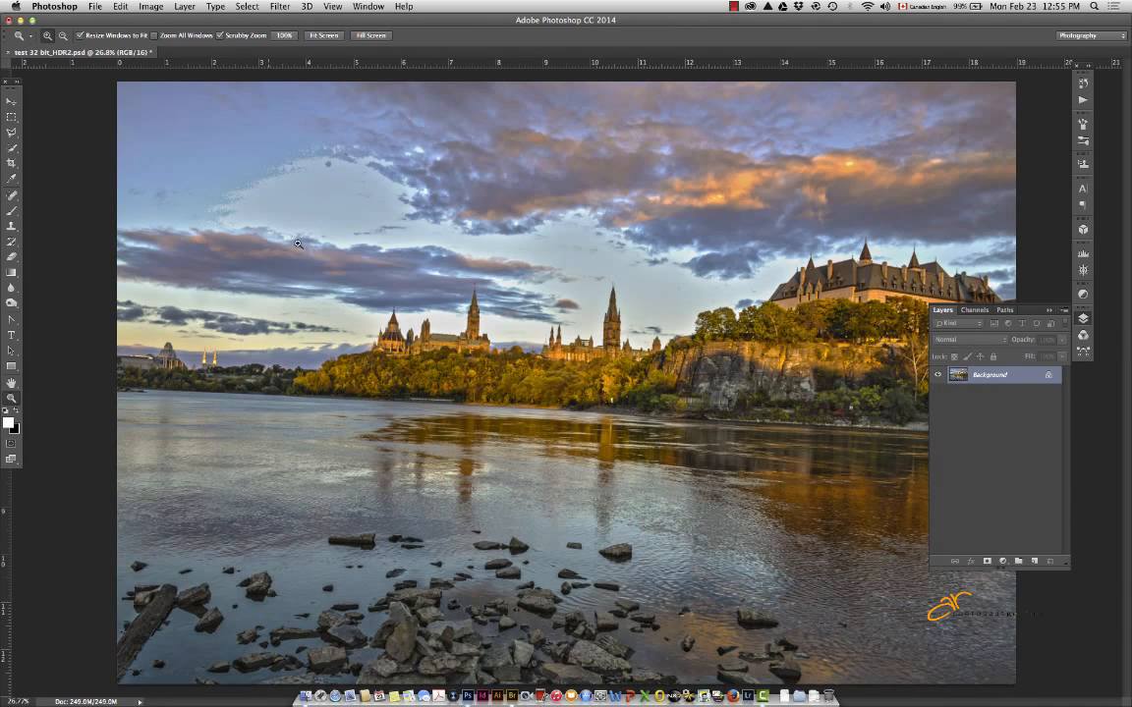
Duplicate the background layer, blend the copy in Multiply at 69% opacity, and give it a layer mask
{"action": "left_click_drag", "start_coordinate": [304, 140], "coordinate": [388, 271]}
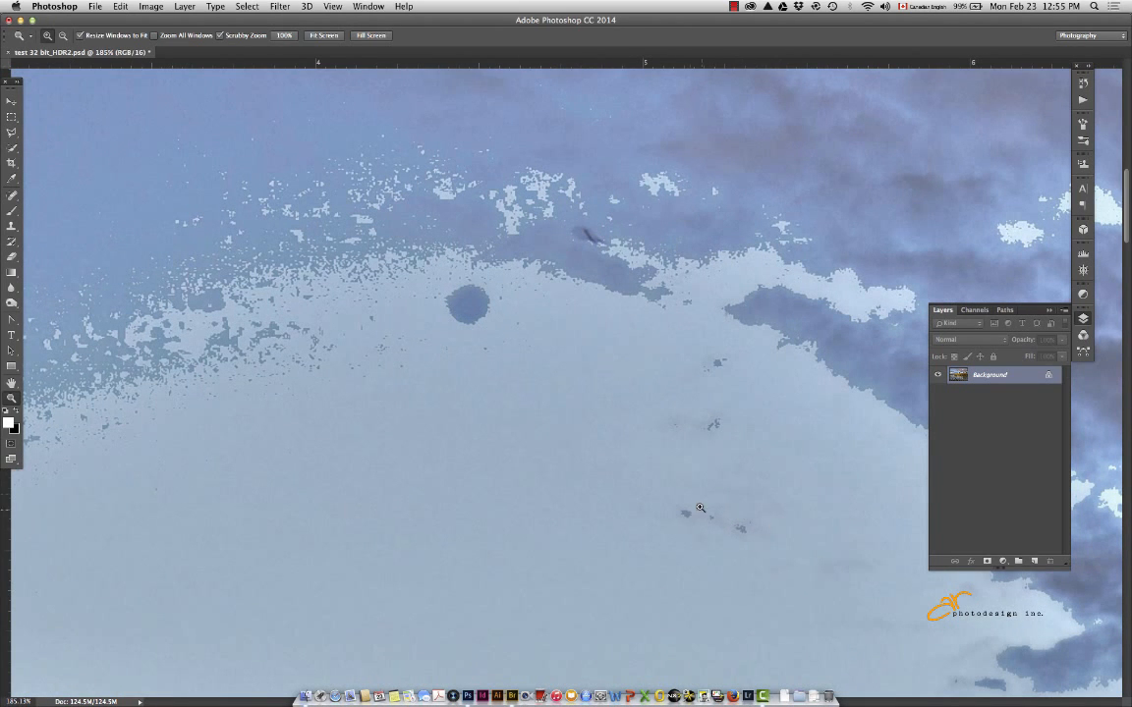
{"action": "key", "text": "super+0"}
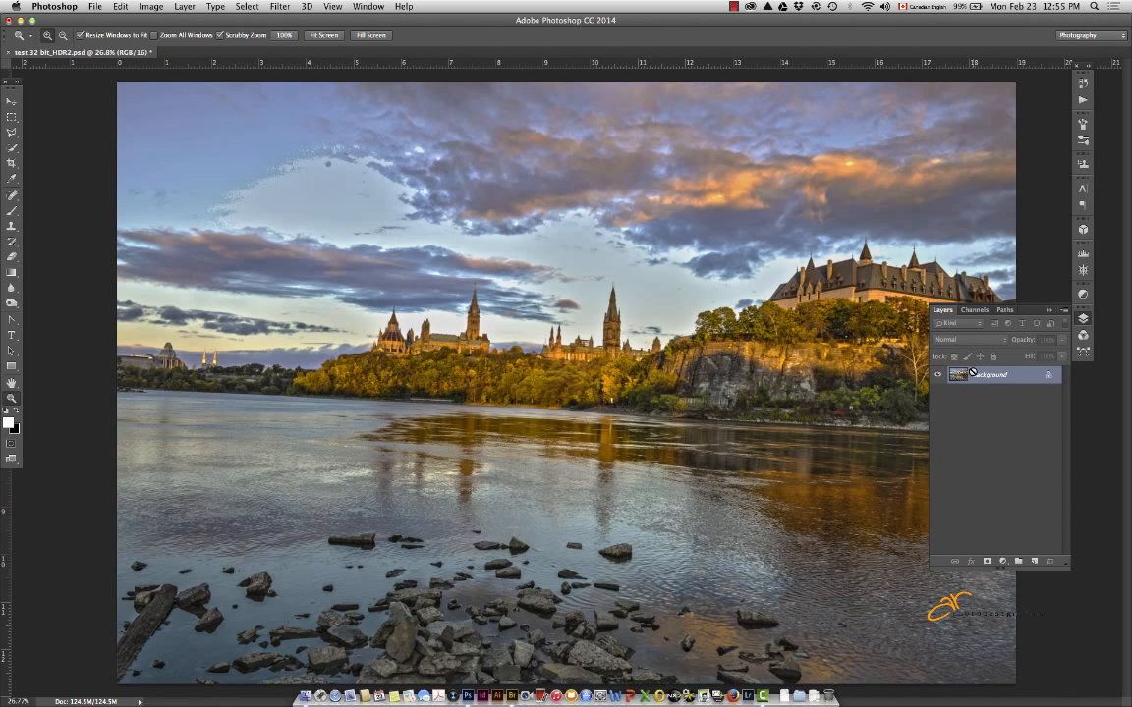
{"action": "key", "text": "super+j"}
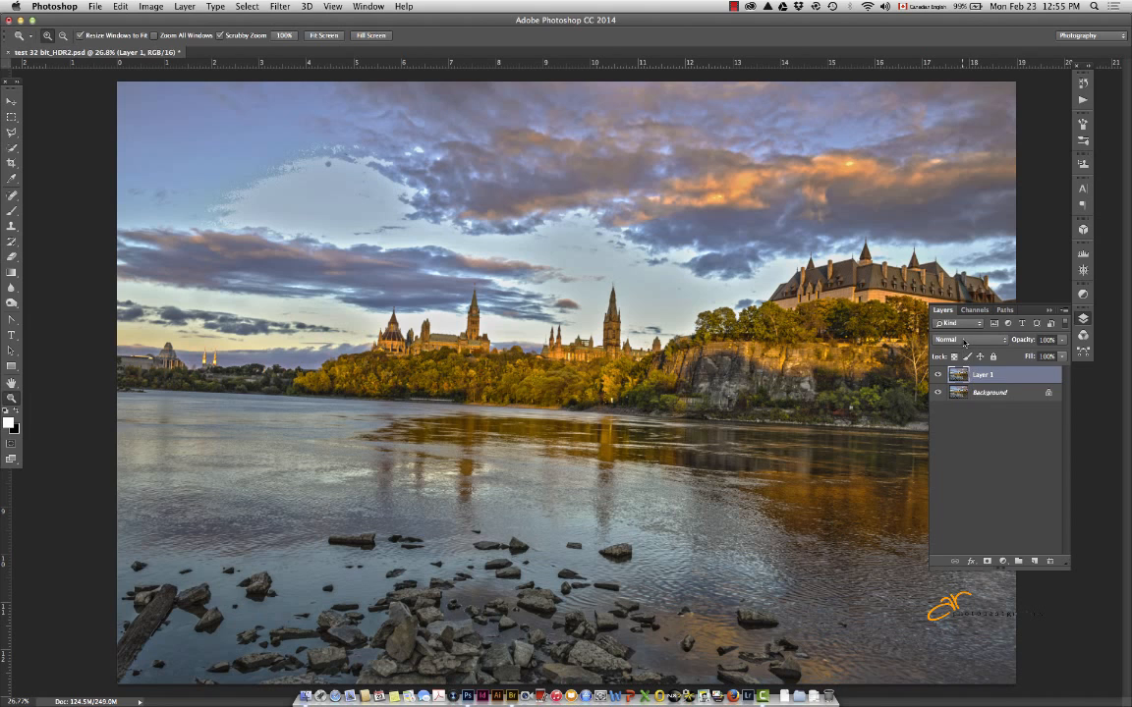
{"action": "left_click", "coordinate": [965, 340]}
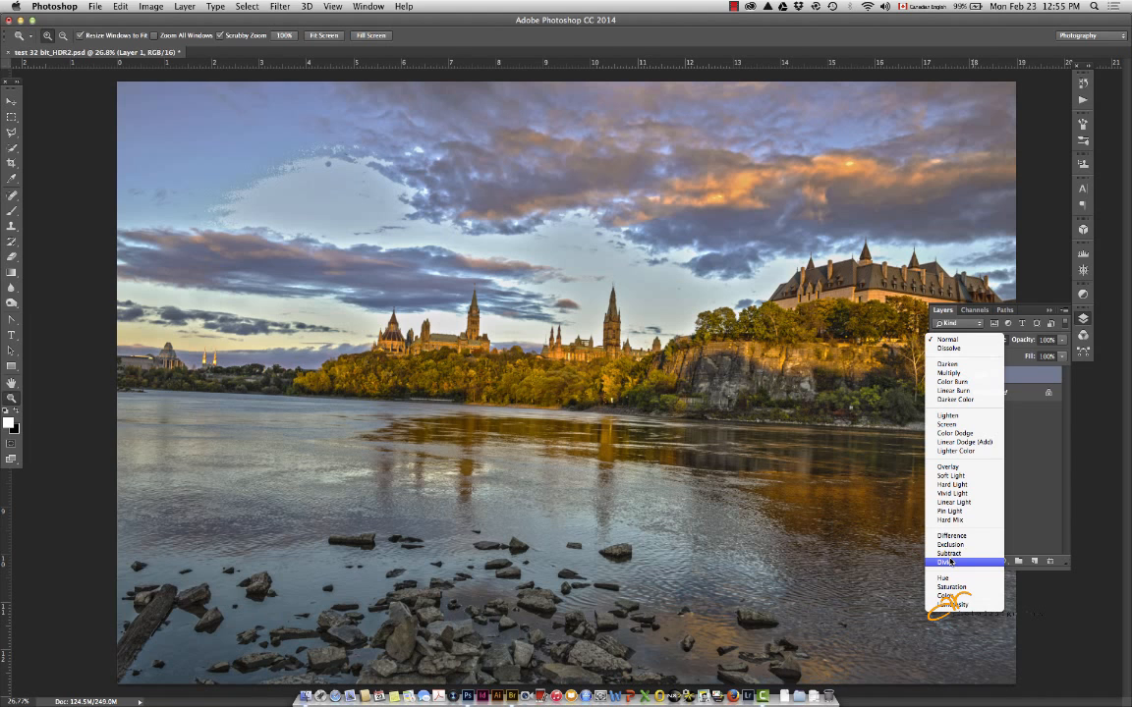
{"action": "left_click", "coordinate": [956, 374]}
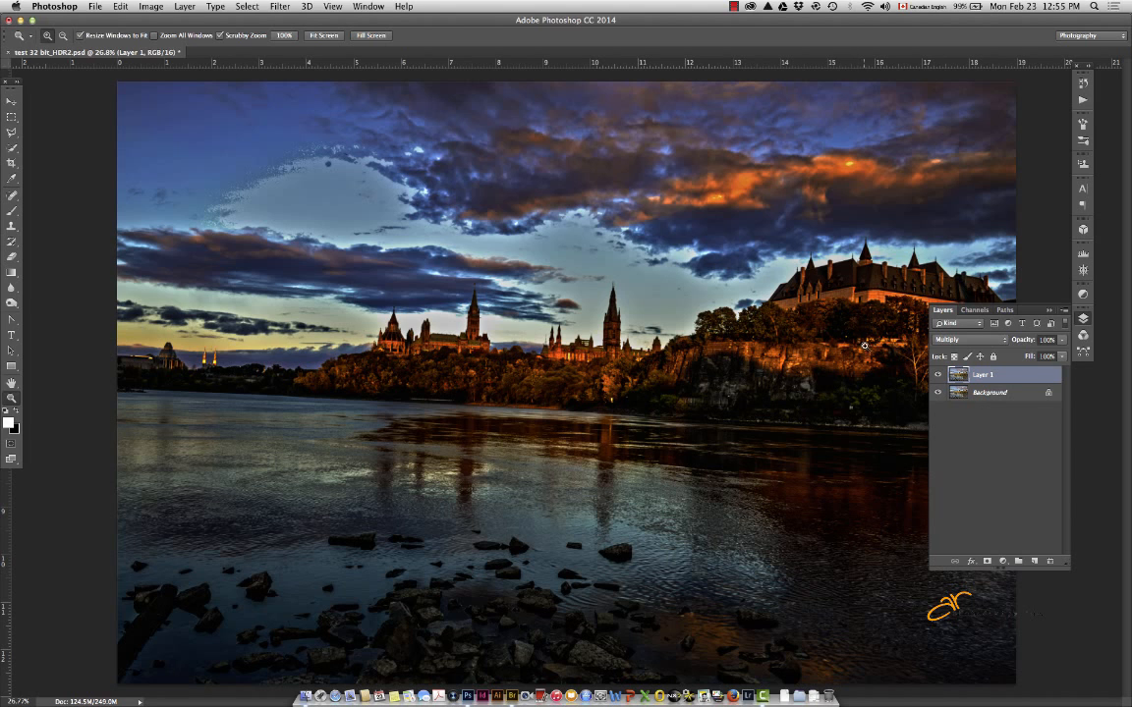
{"action": "left_click_drag", "start_coordinate": [1026, 340], "coordinate": [1009, 340]}
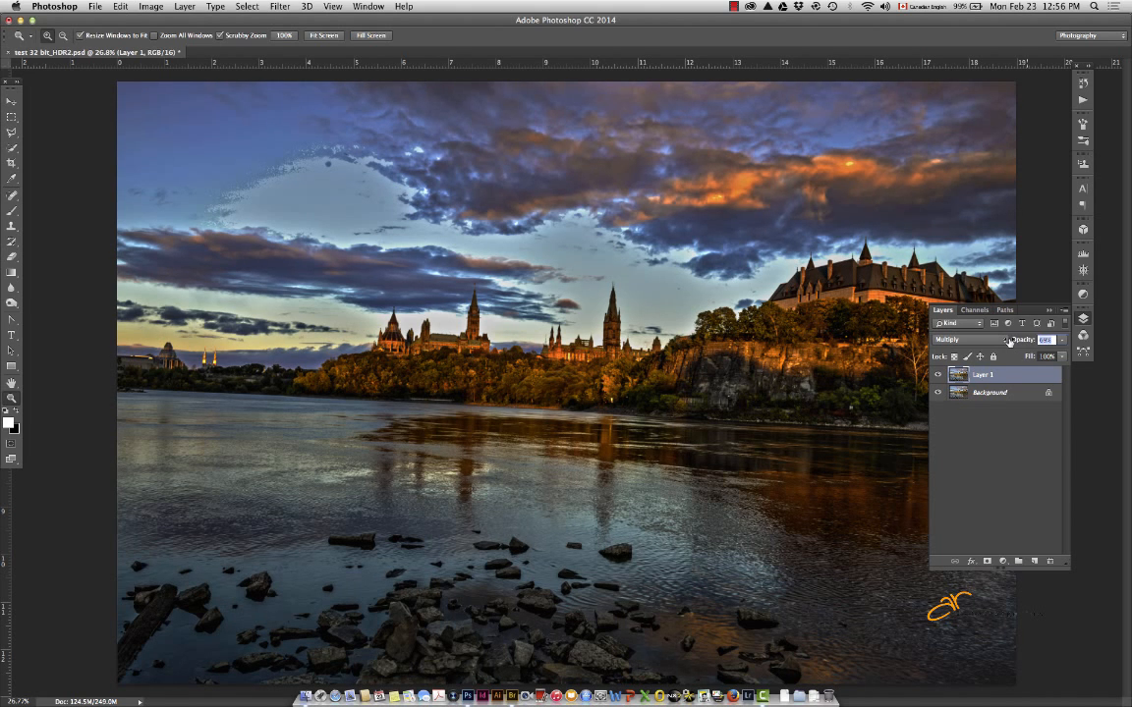
{"action": "left_click", "coordinate": [986, 562]}
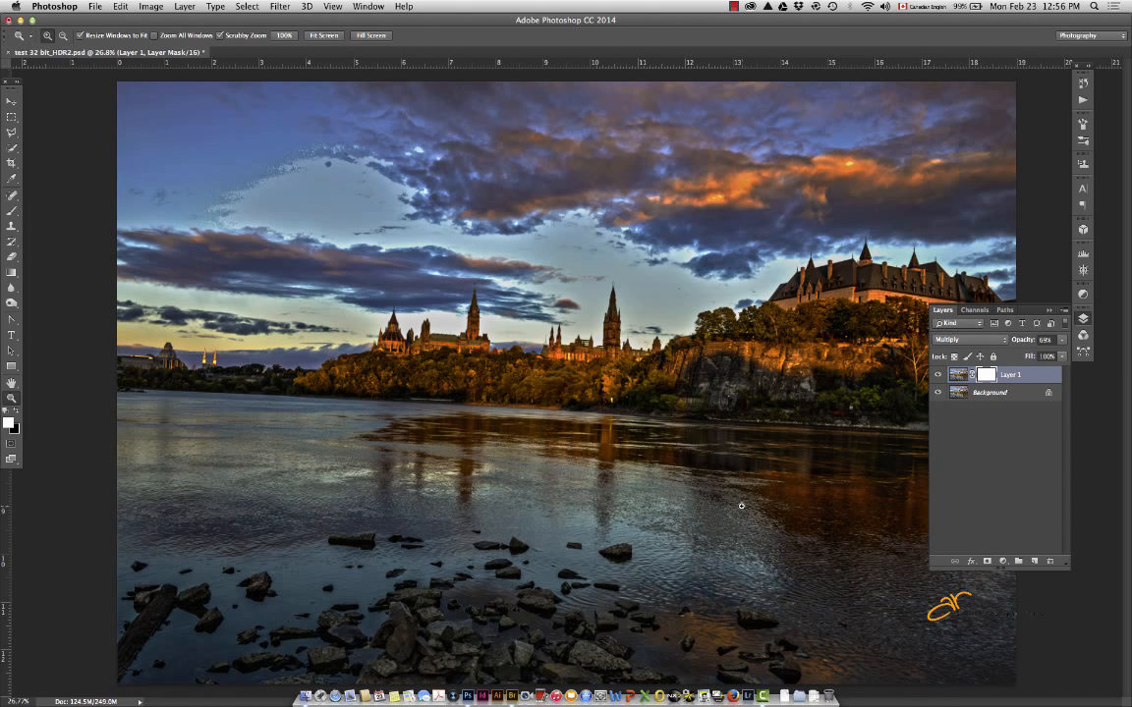
Set up an enlarged brush in Normal mode with black as the foreground colour for the layer mask
{"action": "key", "text": "b"}
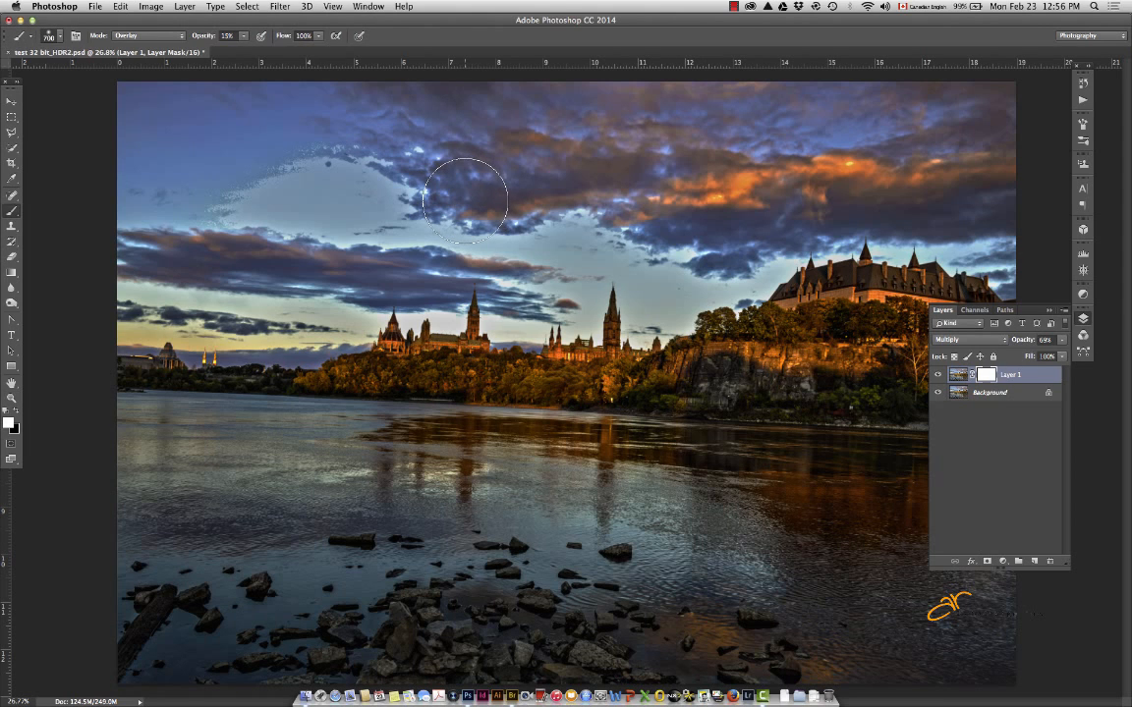
{"action": "left_click", "coordinate": [22, 417]}
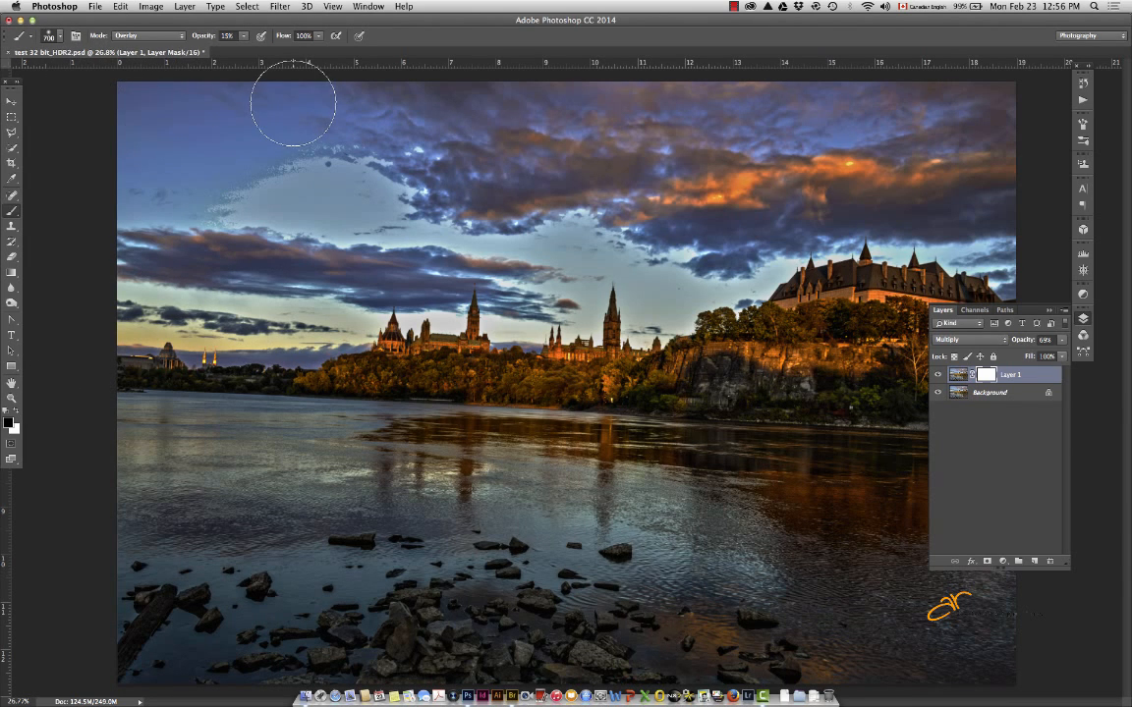
{"action": "key", "text": "bracketright"}
{"action": "key", "text": "bracketright"}
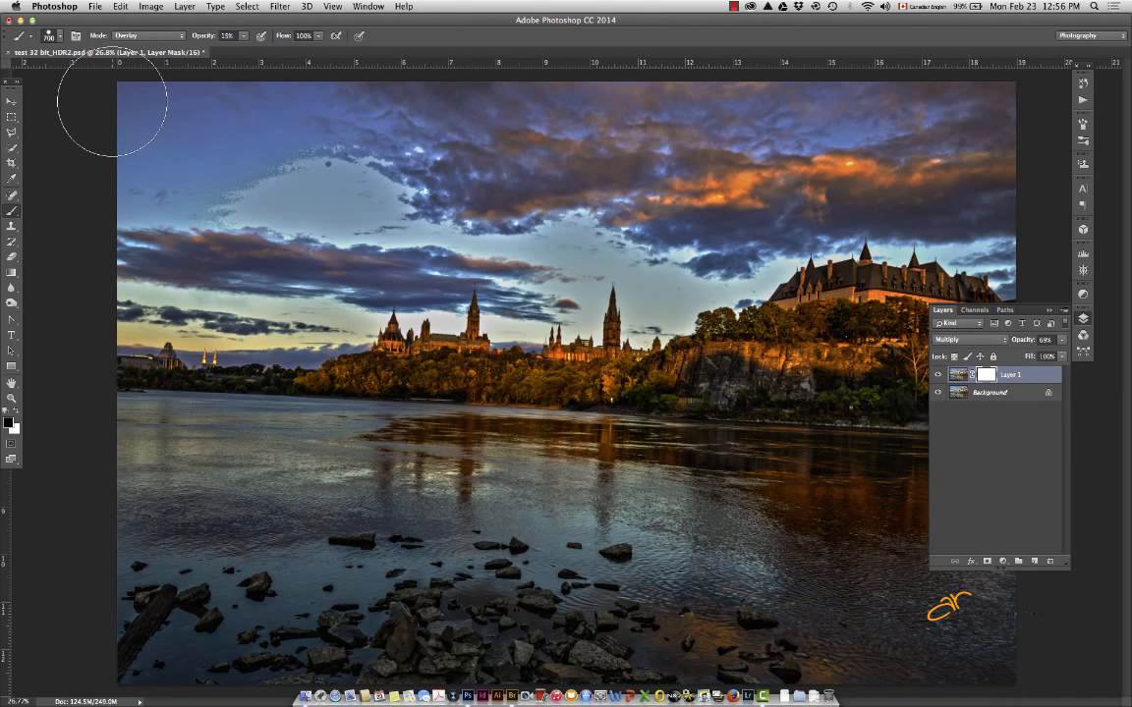
{"action": "left_click", "coordinate": [171, 37]}
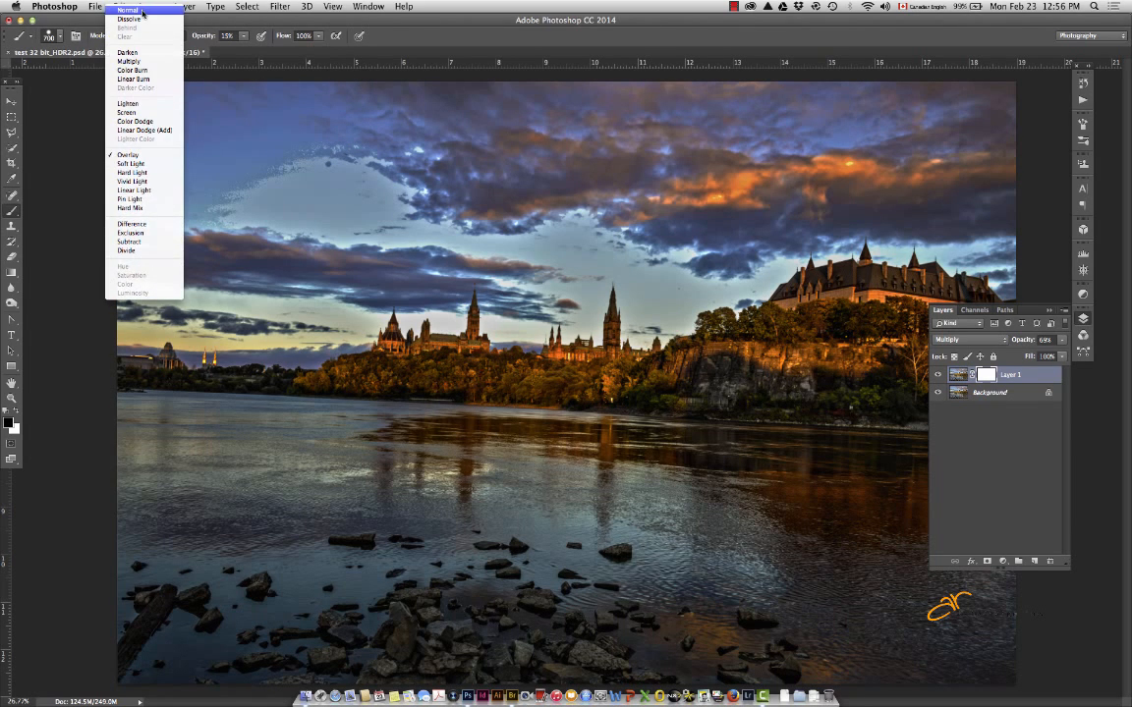
{"action": "left_click", "coordinate": [143, 13]}
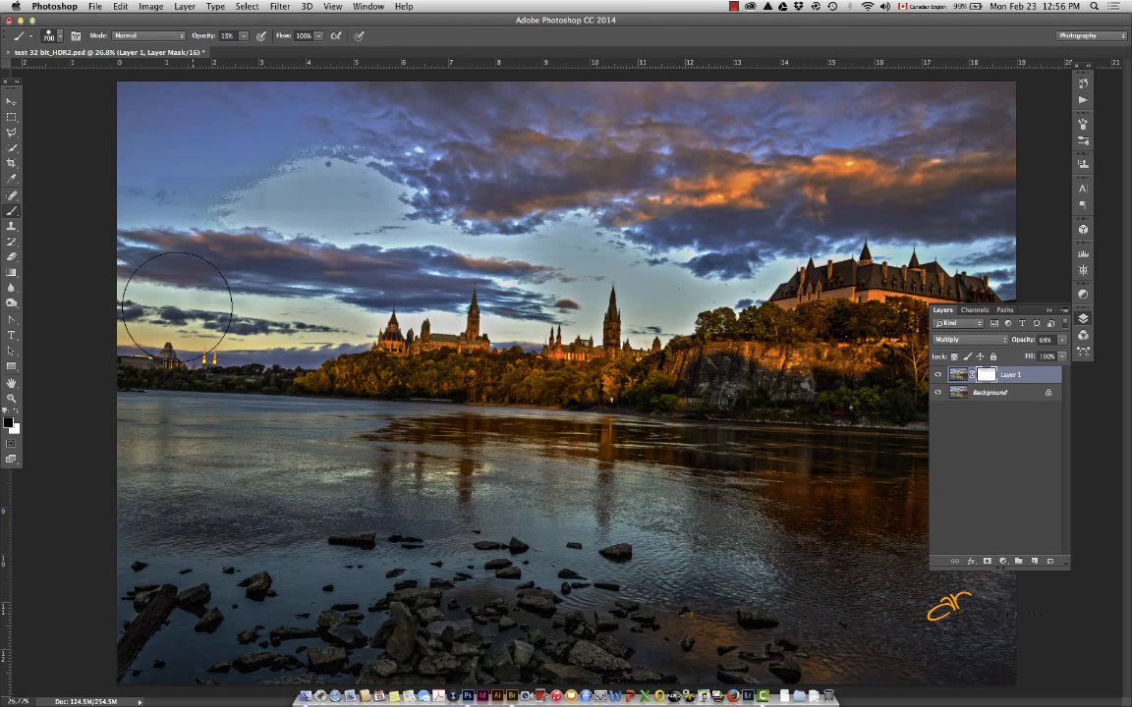
Paint black over the sky and tree line on the layer mask, first at 15% and then at 99% brush opacity
{"action": "mouse_move", "coordinate": [124, 302]}
{"action": "left_mouse_down"}
{"action": "mouse_move", "coordinate": [273, 325]}
{"action": "mouse_move", "coordinate": [663, 331]}
{"action": "mouse_move", "coordinate": [469, 339]}
{"action": "mouse_move", "coordinate": [768, 370]}
{"action": "mouse_move", "coordinate": [921, 370]}
{"action": "left_mouse_up"}
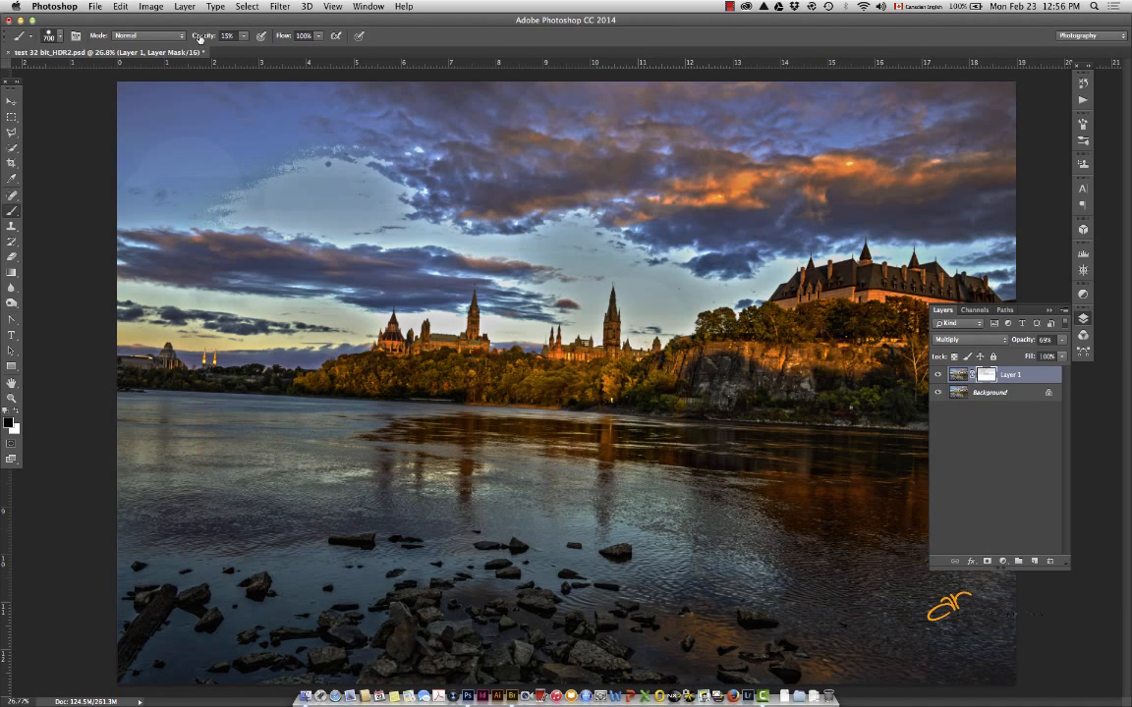
{"action": "left_click_drag", "start_coordinate": [202, 37], "coordinate": [340, 38]}
{"action": "type", "text": "96"}
{"action": "mouse_move", "coordinate": [101, 114]}
{"action": "left_mouse_down"}
{"action": "mouse_move", "coordinate": [968, 114]}
{"action": "mouse_move", "coordinate": [992, 167]}
{"action": "mouse_move", "coordinate": [990, 136]}
{"action": "mouse_move", "coordinate": [669, 202]}
{"action": "mouse_move", "coordinate": [315, 196]}
{"action": "mouse_move", "coordinate": [138, 216]}
{"action": "mouse_move", "coordinate": [972, 214]}
{"action": "mouse_move", "coordinate": [589, 275]}
{"action": "mouse_move", "coordinate": [101, 283]}
{"action": "mouse_move", "coordinate": [914, 300]}
{"action": "mouse_move", "coordinate": [943, 270]}
{"action": "mouse_move", "coordinate": [755, 315]}
{"action": "mouse_move", "coordinate": [802, 317]}
{"action": "mouse_move", "coordinate": [528, 362]}
{"action": "mouse_move", "coordinate": [864, 366]}
{"action": "mouse_move", "coordinate": [972, 300]}
{"action": "left_mouse_up"}
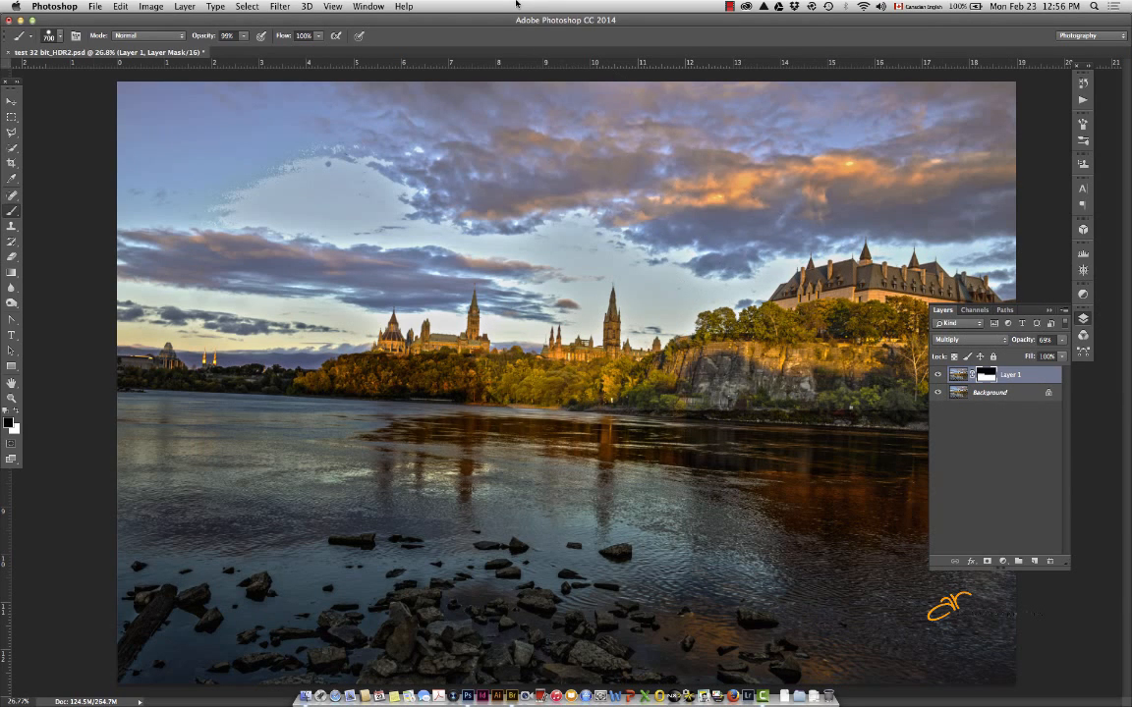
Undo all the brush strokes painted on the layer mask
{"action": "key", "text": "alt+super+z"}
{"action": "key", "text": "alt+super+z"}
{"action": "key", "text": "alt+super+z"}
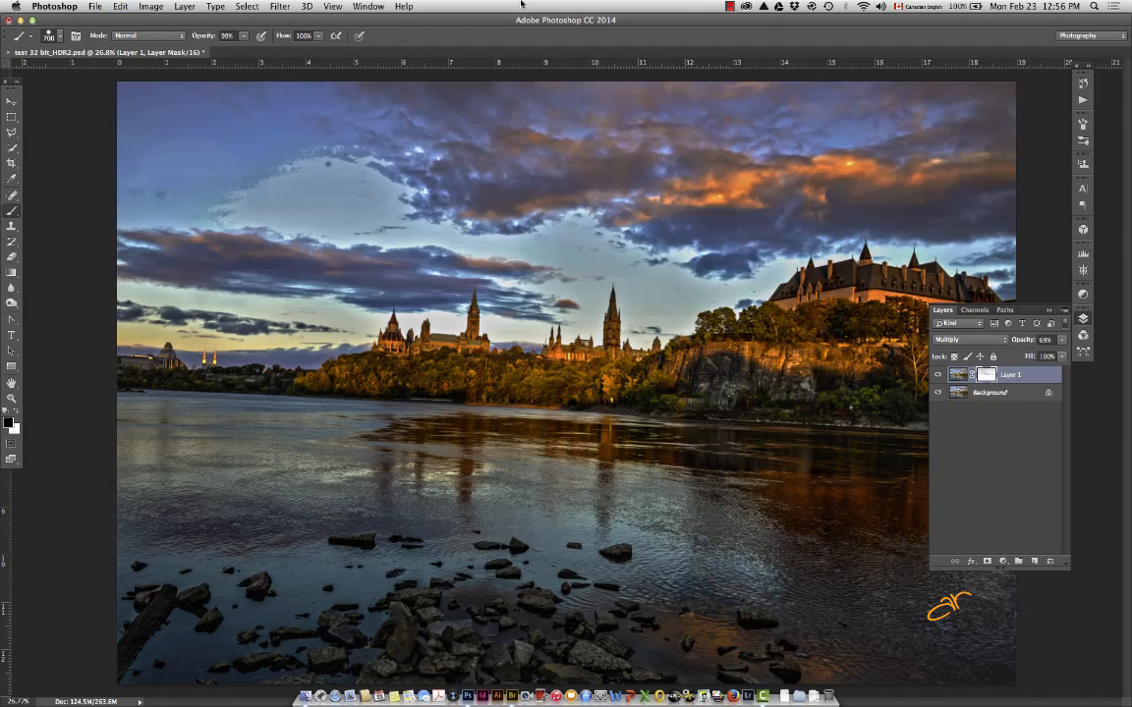
{"action": "key", "text": "alt+super+z"}
{"action": "key", "text": "alt+super+z"}
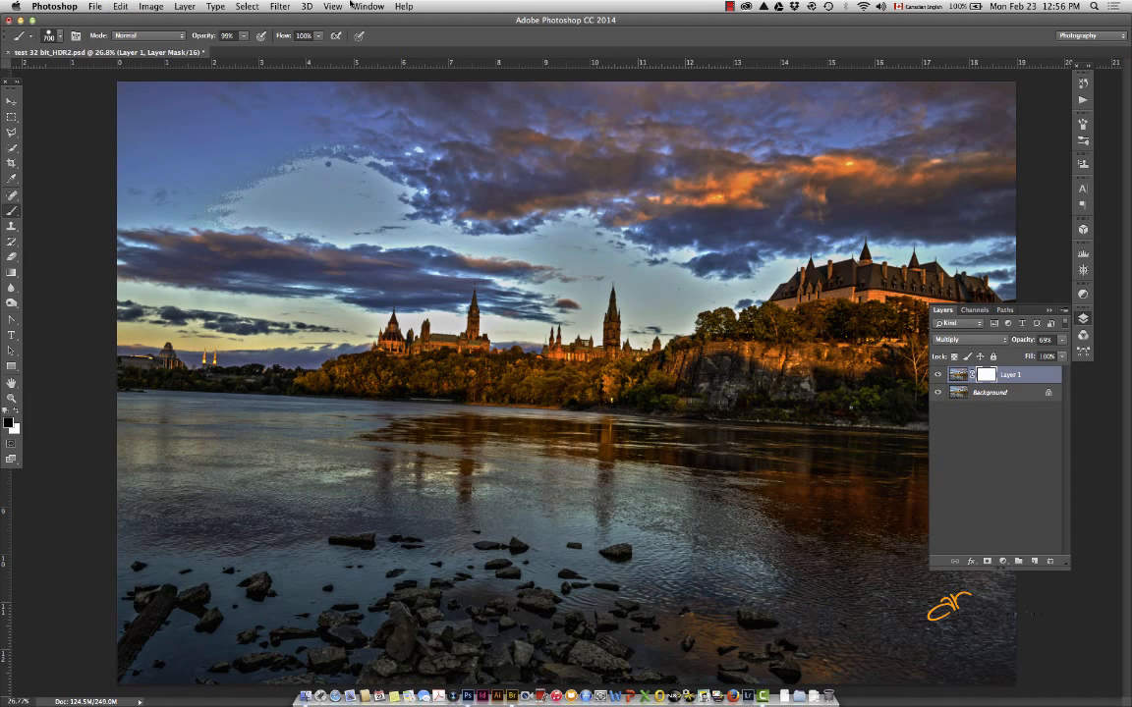
Try a reversed radial gradient and a reversed linear gradient on the layer mask, restoring the mask to white after each
{"action": "key", "text": "g"}
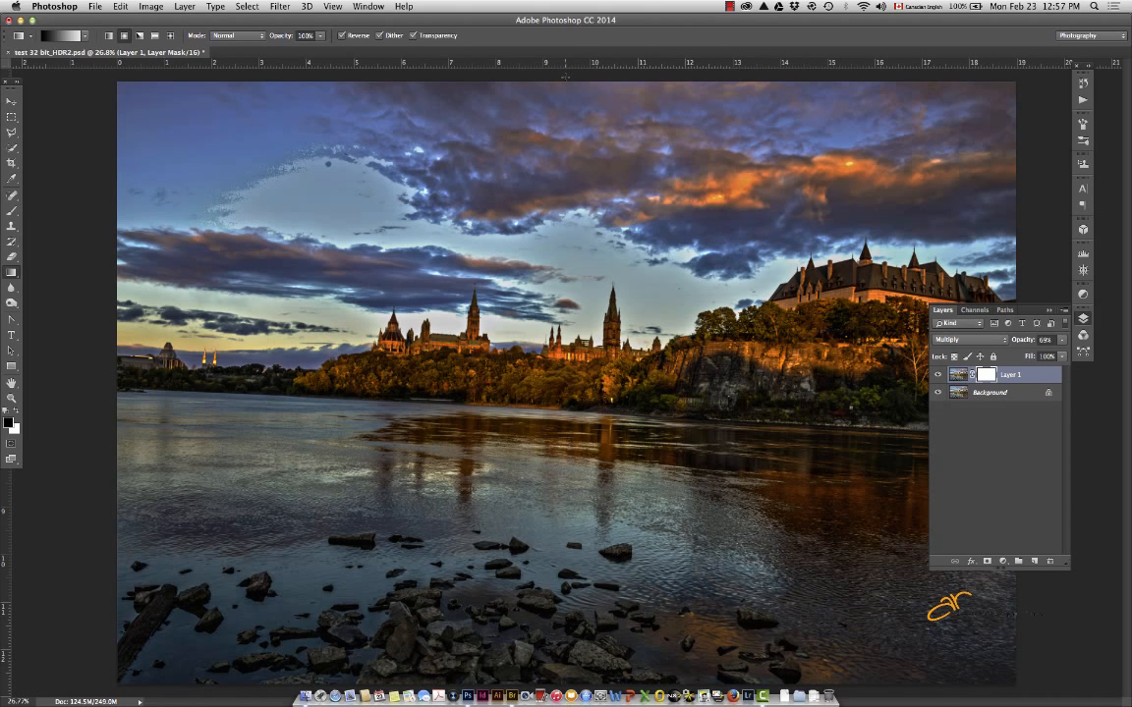
{"action": "left_click_drag", "start_coordinate": [565, 77], "coordinate": [533, 465]}
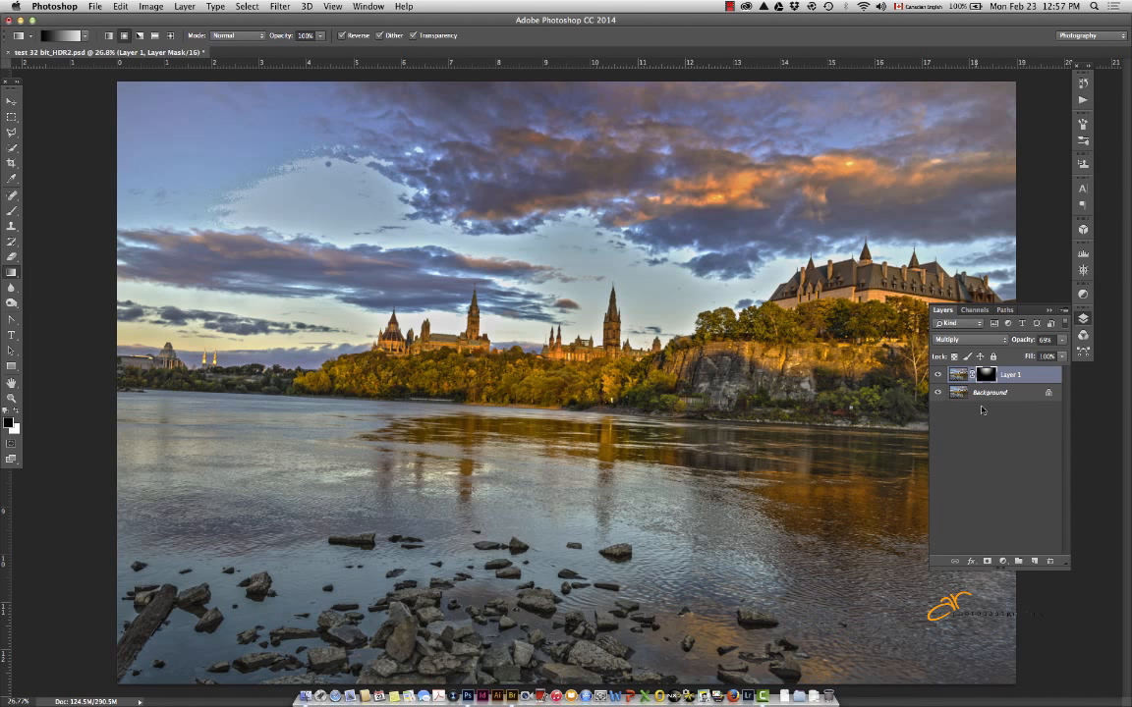
{"action": "key", "text": "super+BackSpace"}
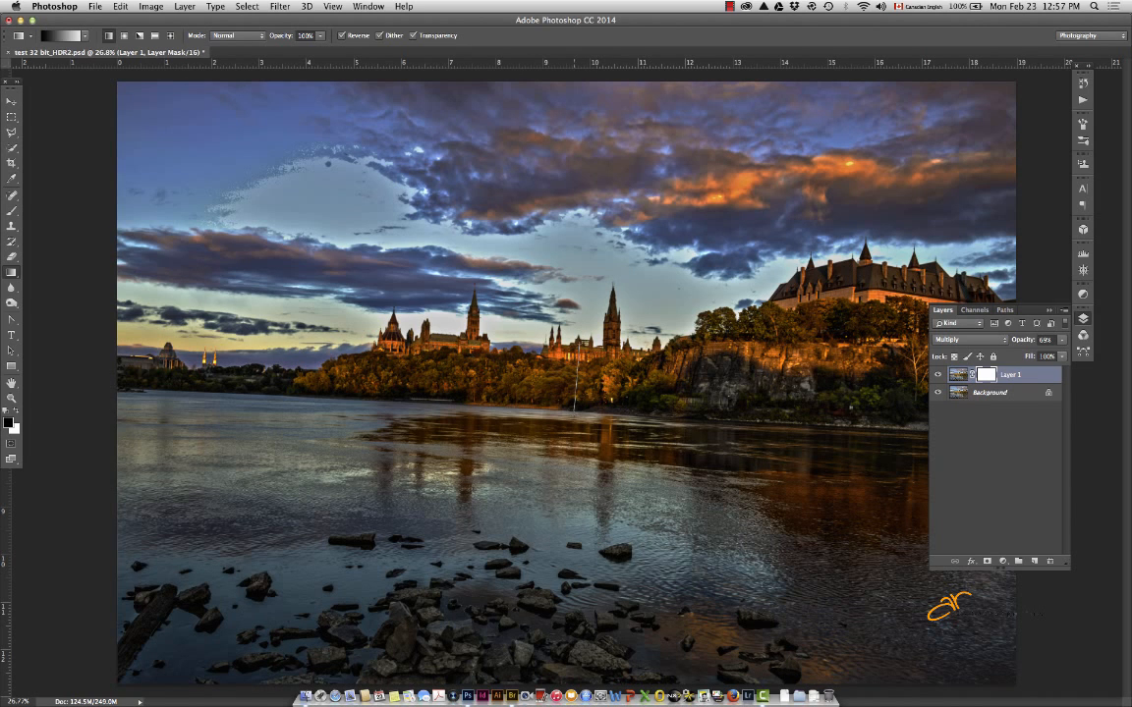
{"action": "left_click_drag", "start_coordinate": [577, 361], "coordinate": [568, 428]}
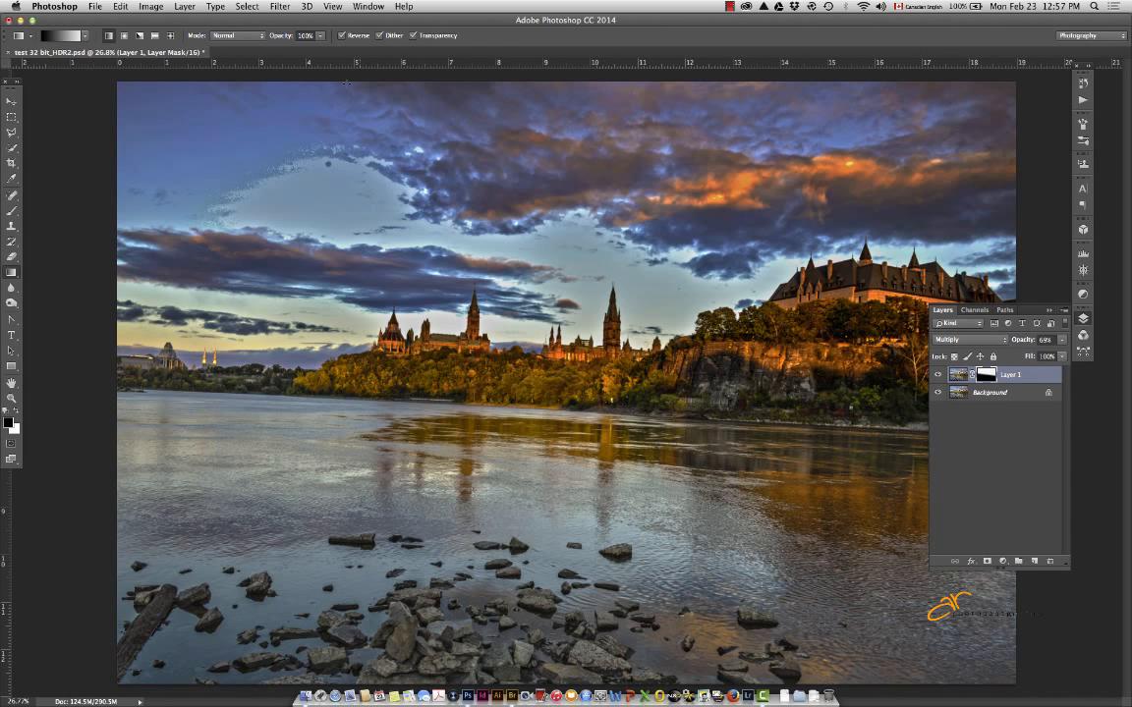
{"action": "key", "text": "super+z"}
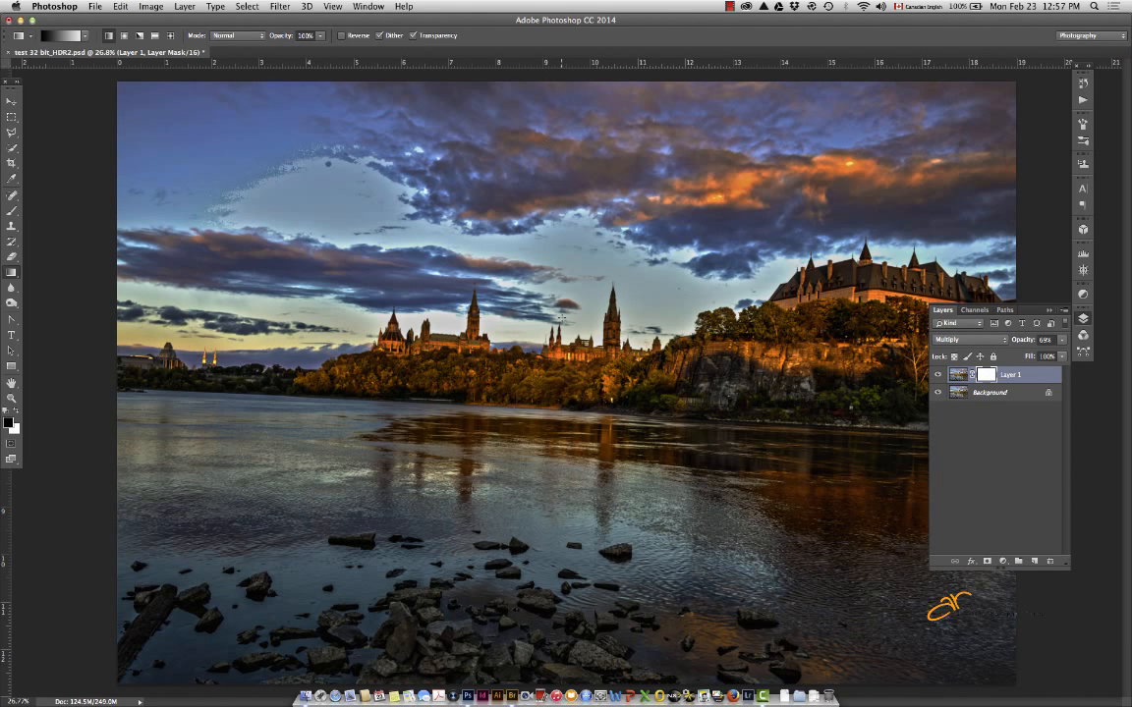
Mask the sky and trees with a non-reversed linear black-to-white gradient ending at the upper river, and set the layer's opacity to 91%
{"action": "left_click_drag", "start_coordinate": [511, 328], "coordinate": [511, 372]}
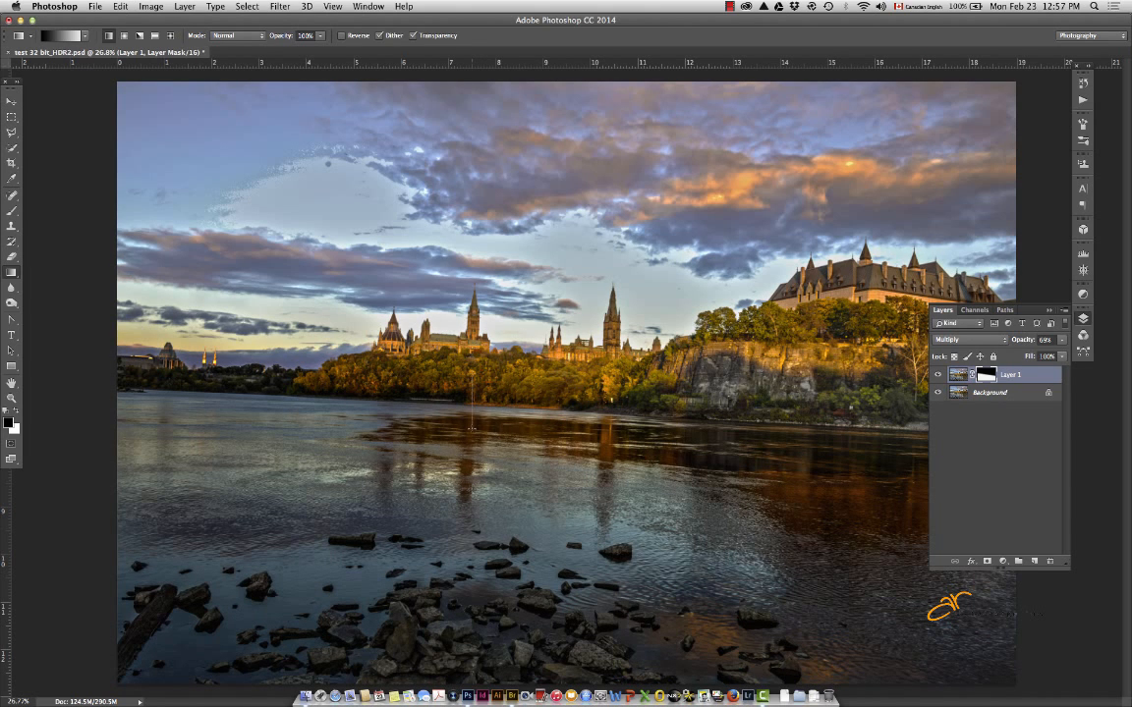
{"action": "left_click_drag", "start_coordinate": [471, 428], "coordinate": [472, 428]}
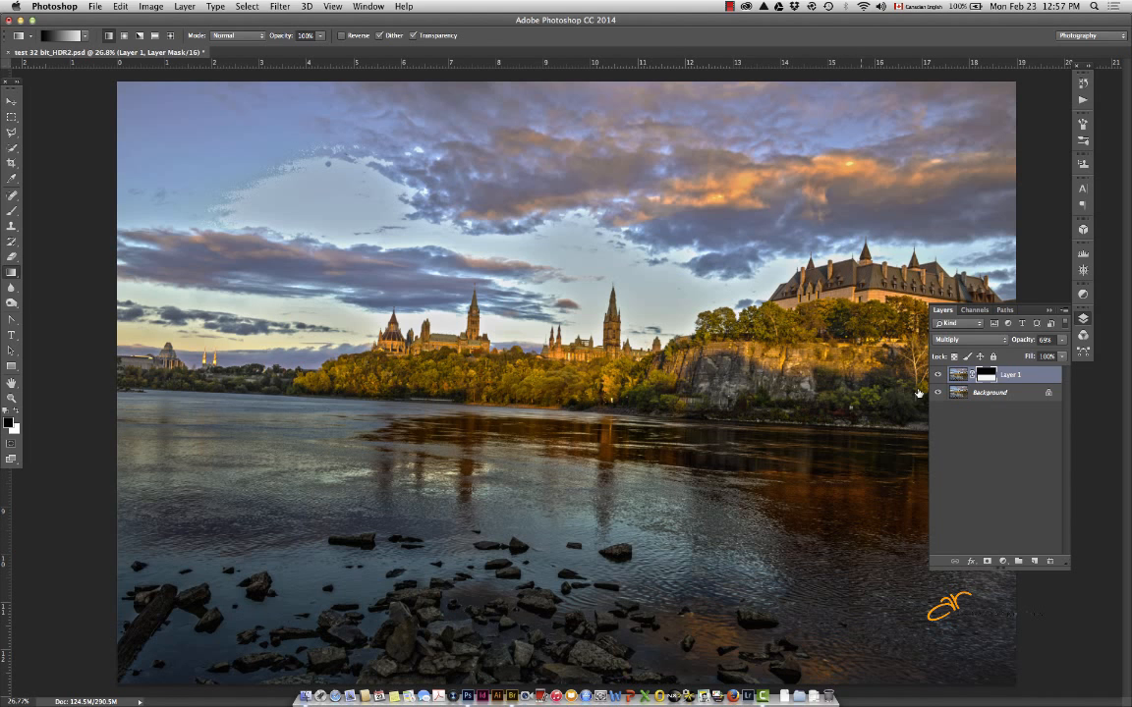
{"action": "left_click", "coordinate": [1015, 340]}
{"action": "left_click_drag", "start_coordinate": [1016, 340], "coordinate": [1006, 341]}
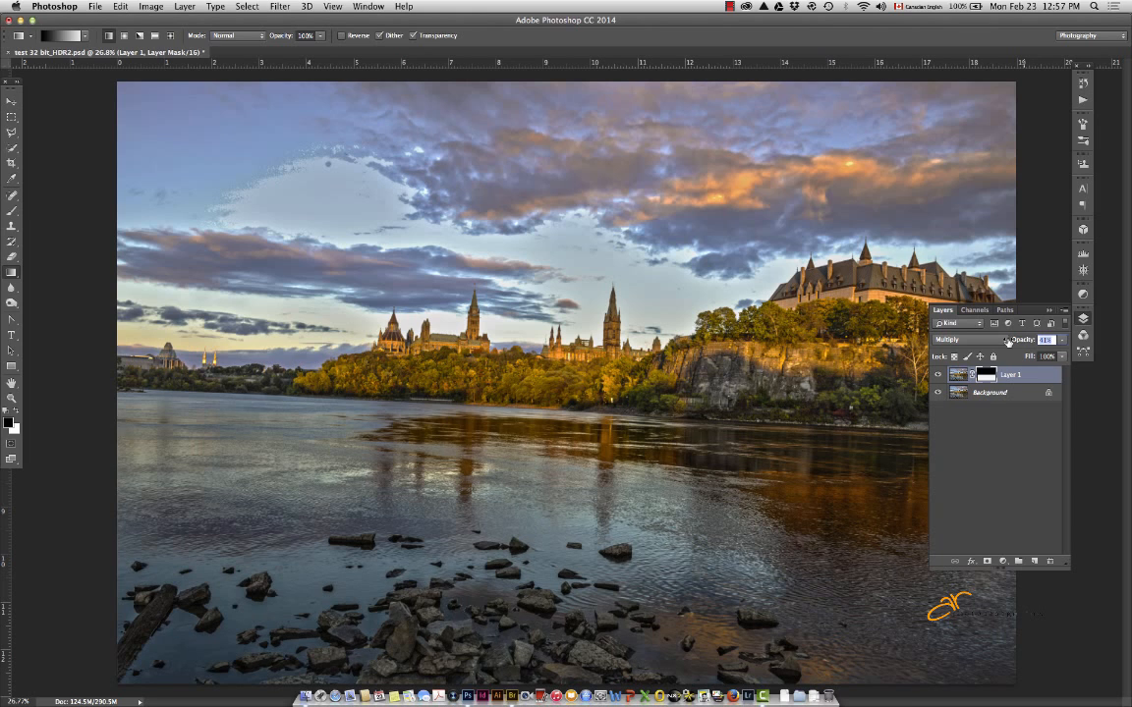
{"action": "left_click_drag", "start_coordinate": [1007, 341], "coordinate": [1040, 341]}
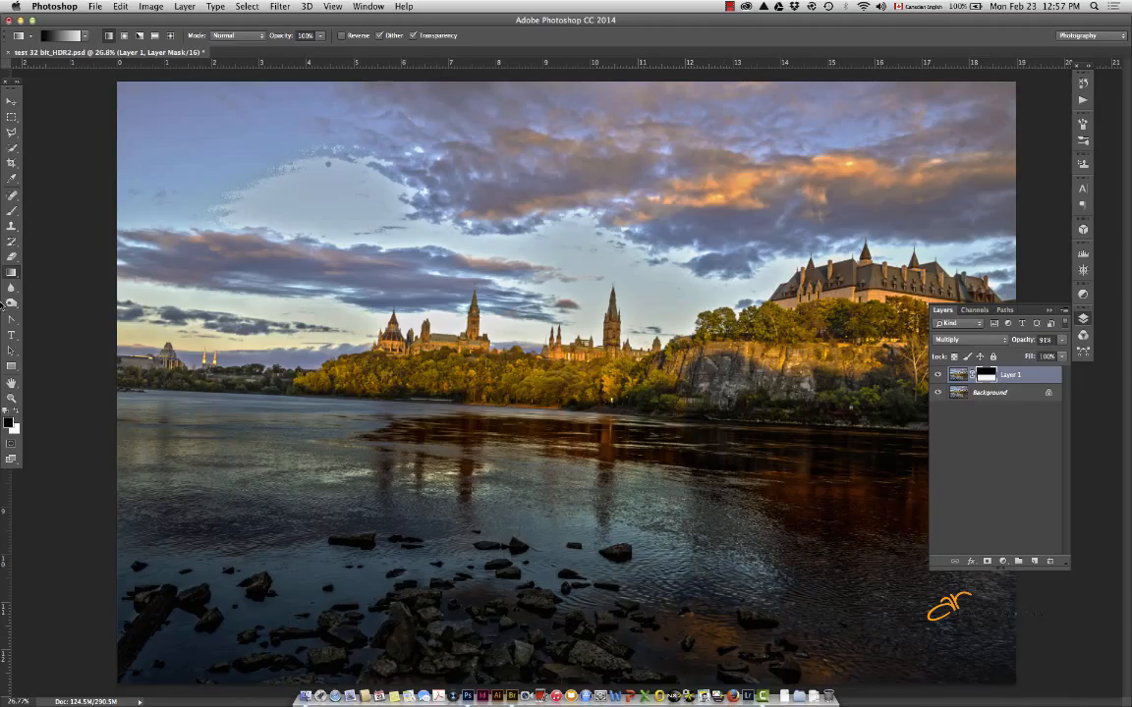
Paint black on the layer mask over the river reflections below the tree line with a 250 px brush at 25% opacity
{"action": "key", "text": "b"}
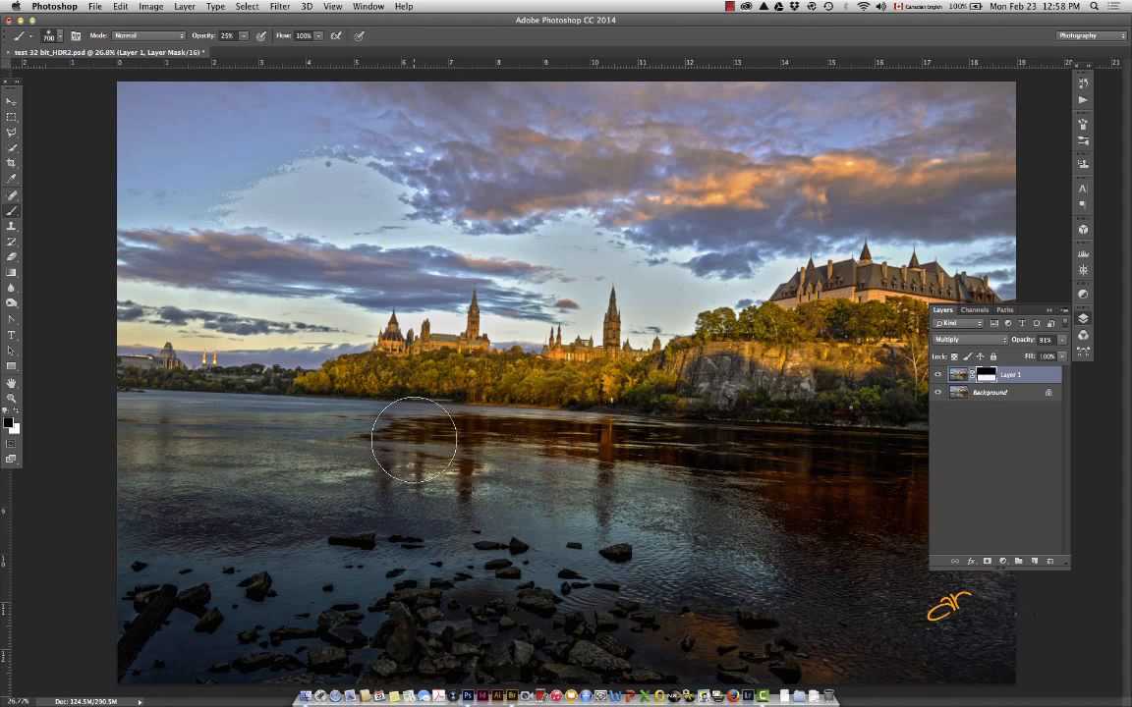
{"action": "key", "text": "bracketleft"}
{"action": "key", "text": "bracketleft"}
{"action": "key", "text": "bracketleft"}
{"action": "key", "text": "bracketleft"}
{"action": "key", "text": "bracketleft"}
{"action": "key", "text": "bracketleft"}
{"action": "key", "text": "bracketleft"}
{"action": "key", "text": "bracketleft"}
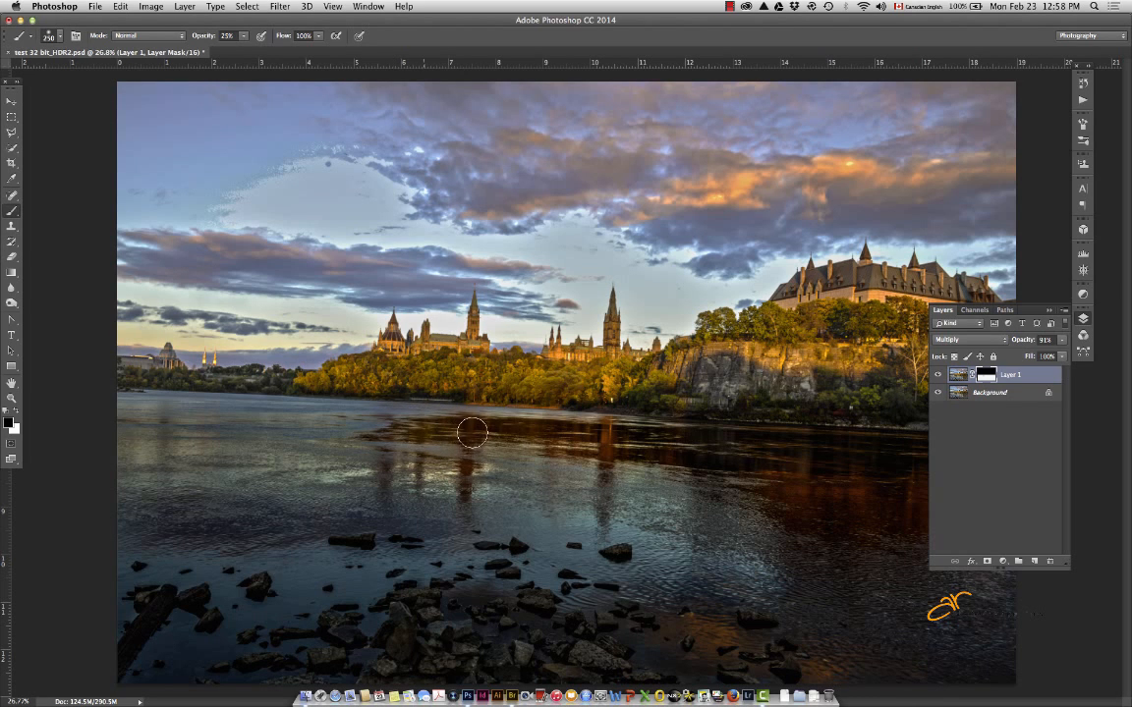
{"action": "mouse_move", "coordinate": [473, 432]}
{"action": "left_mouse_down"}
{"action": "mouse_move", "coordinate": [855, 439]}
{"action": "mouse_move", "coordinate": [628, 446]}
{"action": "mouse_move", "coordinate": [662, 469]}
{"action": "mouse_move", "coordinate": [858, 531]}
{"action": "mouse_move", "coordinate": [756, 500]}
{"action": "mouse_move", "coordinate": [929, 500]}
{"action": "mouse_move", "coordinate": [771, 489]}
{"action": "mouse_move", "coordinate": [935, 486]}
{"action": "mouse_move", "coordinate": [779, 473]}
{"action": "mouse_move", "coordinate": [929, 474]}
{"action": "mouse_move", "coordinate": [735, 472]}
{"action": "mouse_move", "coordinate": [929, 469]}
{"action": "mouse_move", "coordinate": [705, 489]}
{"action": "mouse_move", "coordinate": [788, 489]}
{"action": "mouse_move", "coordinate": [603, 485]}
{"action": "mouse_move", "coordinate": [769, 511]}
{"action": "mouse_move", "coordinate": [811, 501]}
{"action": "mouse_move", "coordinate": [613, 439]}
{"action": "mouse_move", "coordinate": [770, 439]}
{"action": "mouse_move", "coordinate": [505, 439]}
{"action": "mouse_move", "coordinate": [531, 440]}
{"action": "mouse_move", "coordinate": [168, 410]}
{"action": "mouse_move", "coordinate": [310, 411]}
{"action": "mouse_move", "coordinate": [504, 447]}
{"action": "mouse_move", "coordinate": [591, 502]}
{"action": "mouse_move", "coordinate": [775, 493]}
{"action": "mouse_move", "coordinate": [534, 454]}
{"action": "left_mouse_up"}
{"action": "scroll", "coordinate": [852, 465], "scroll_direction": "down", "scroll_amount": 1}
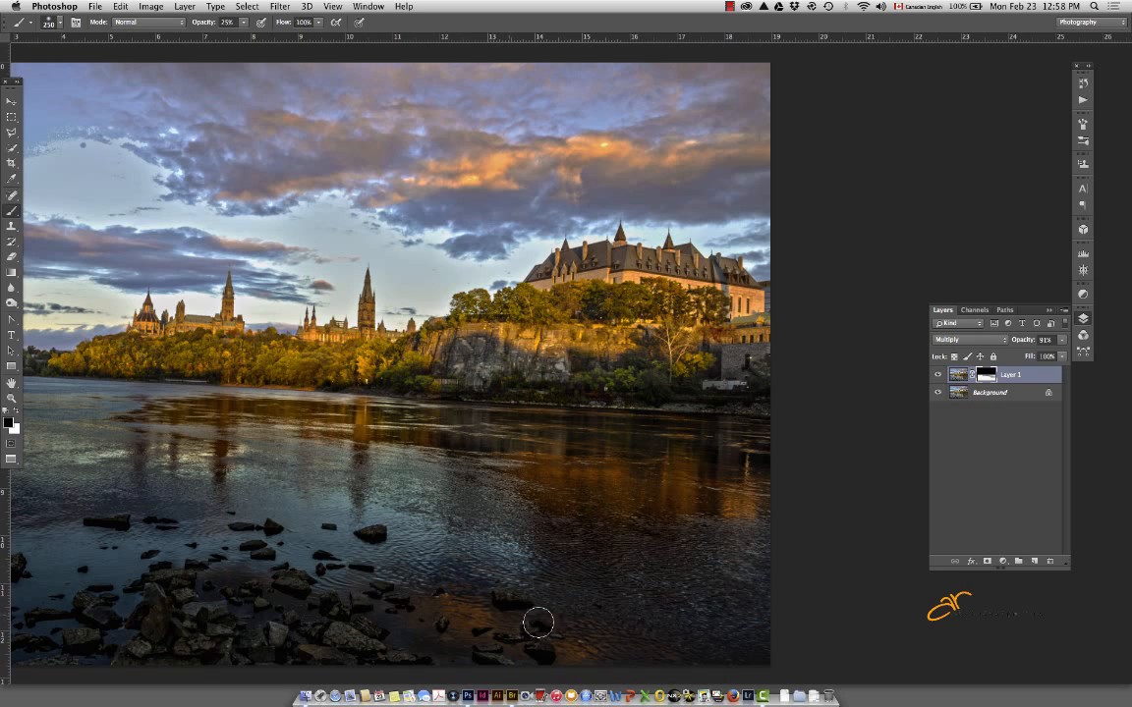
Enlarge the brush to 600 px and paint black on the mask over the river beneath the cliff and the lower-right foreground
{"action": "key", "text": "bracketright"}
{"action": "key", "text": "bracketright"}
{"action": "key", "text": "bracketright"}
{"action": "key", "text": "bracketright"}
{"action": "mouse_move", "coordinate": [761, 638]}
{"action": "left_mouse_down"}
{"action": "mouse_move", "coordinate": [725, 605]}
{"action": "mouse_move", "coordinate": [748, 555]}
{"action": "mouse_move", "coordinate": [650, 586]}
{"action": "mouse_move", "coordinate": [578, 573]}
{"action": "mouse_move", "coordinate": [484, 547]}
{"action": "mouse_move", "coordinate": [431, 502]}
{"action": "mouse_move", "coordinate": [373, 496]}
{"action": "mouse_move", "coordinate": [390, 510]}
{"action": "mouse_move", "coordinate": [417, 490]}
{"action": "mouse_move", "coordinate": [237, 471]}
{"action": "mouse_move", "coordinate": [147, 471]}
{"action": "mouse_move", "coordinate": [154, 477]}
{"action": "mouse_move", "coordinate": [91, 453]}
{"action": "mouse_move", "coordinate": [68, 421]}
{"action": "mouse_move", "coordinate": [41, 429]}
{"action": "mouse_move", "coordinate": [52, 502]}
{"action": "mouse_move", "coordinate": [24, 537]}
{"action": "mouse_move", "coordinate": [94, 569]}
{"action": "mouse_move", "coordinate": [188, 543]}
{"action": "mouse_move", "coordinate": [10, 605]}
{"action": "mouse_move", "coordinate": [365, 576]}
{"action": "mouse_move", "coordinate": [222, 622]}
{"action": "mouse_move", "coordinate": [65, 632]}
{"action": "mouse_move", "coordinate": [302, 633]}
{"action": "mouse_move", "coordinate": [365, 663]}
{"action": "mouse_move", "coordinate": [251, 600]}
{"action": "mouse_move", "coordinate": [145, 601]}
{"action": "mouse_move", "coordinate": [65, 628]}
{"action": "mouse_move", "coordinate": [427, 669]}
{"action": "mouse_move", "coordinate": [449, 633]}
{"action": "mouse_move", "coordinate": [546, 656]}
{"action": "mouse_move", "coordinate": [382, 615]}
{"action": "mouse_move", "coordinate": [355, 579]}
{"action": "mouse_move", "coordinate": [300, 601]}
{"action": "mouse_move", "coordinate": [342, 574]}
{"action": "mouse_move", "coordinate": [509, 562]}
{"action": "mouse_move", "coordinate": [747, 617]}
{"action": "mouse_move", "coordinate": [763, 623]}
{"action": "mouse_move", "coordinate": [755, 637]}
{"action": "mouse_move", "coordinate": [679, 648]}
{"action": "mouse_move", "coordinate": [592, 619]}
{"action": "mouse_move", "coordinate": [596, 596]}
{"action": "mouse_move", "coordinate": [780, 569]}
{"action": "mouse_move", "coordinate": [768, 566]}
{"action": "mouse_move", "coordinate": [596, 576]}
{"action": "mouse_move", "coordinate": [454, 540]}
{"action": "mouse_move", "coordinate": [376, 511]}
{"action": "mouse_move", "coordinate": [516, 553]}
{"action": "mouse_move", "coordinate": [301, 473]}
{"action": "mouse_move", "coordinate": [116, 472]}
{"action": "mouse_move", "coordinate": [261, 471]}
{"action": "mouse_move", "coordinate": [221, 433]}
{"action": "mouse_move", "coordinate": [393, 393]}
{"action": "mouse_move", "coordinate": [786, 433]}
{"action": "left_mouse_up"}
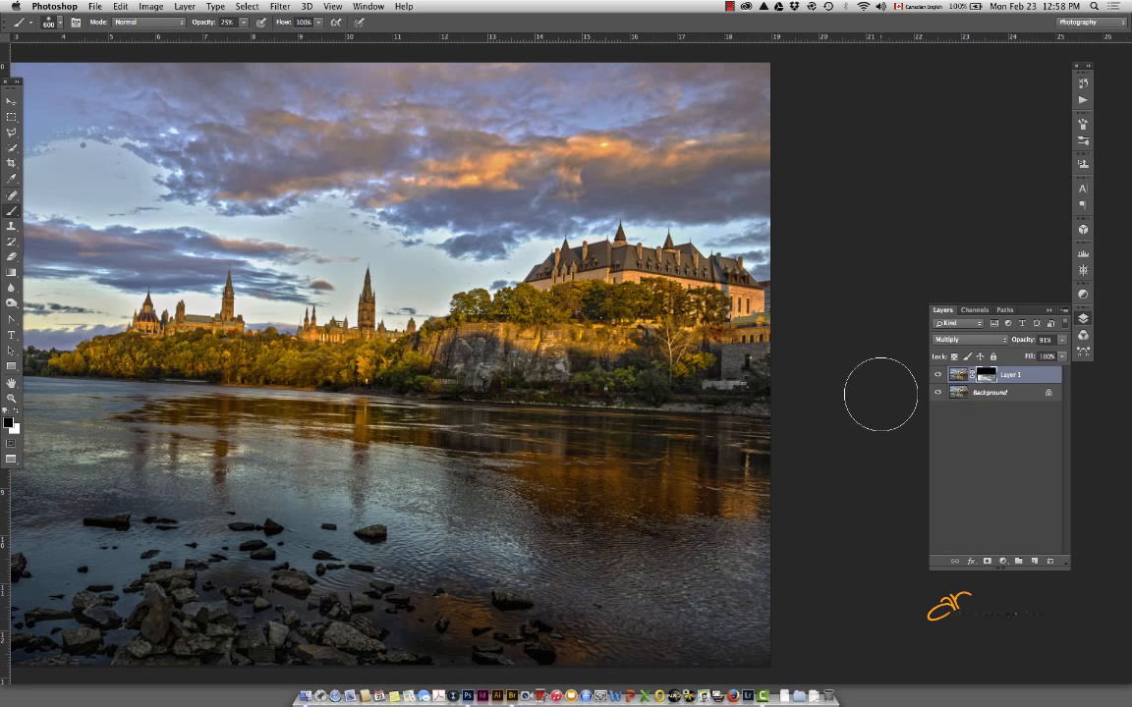
Inspect the layer mask on its own, then return to the full image view
{"action": "left_click", "coordinate": [983, 374], "text": "alt"}
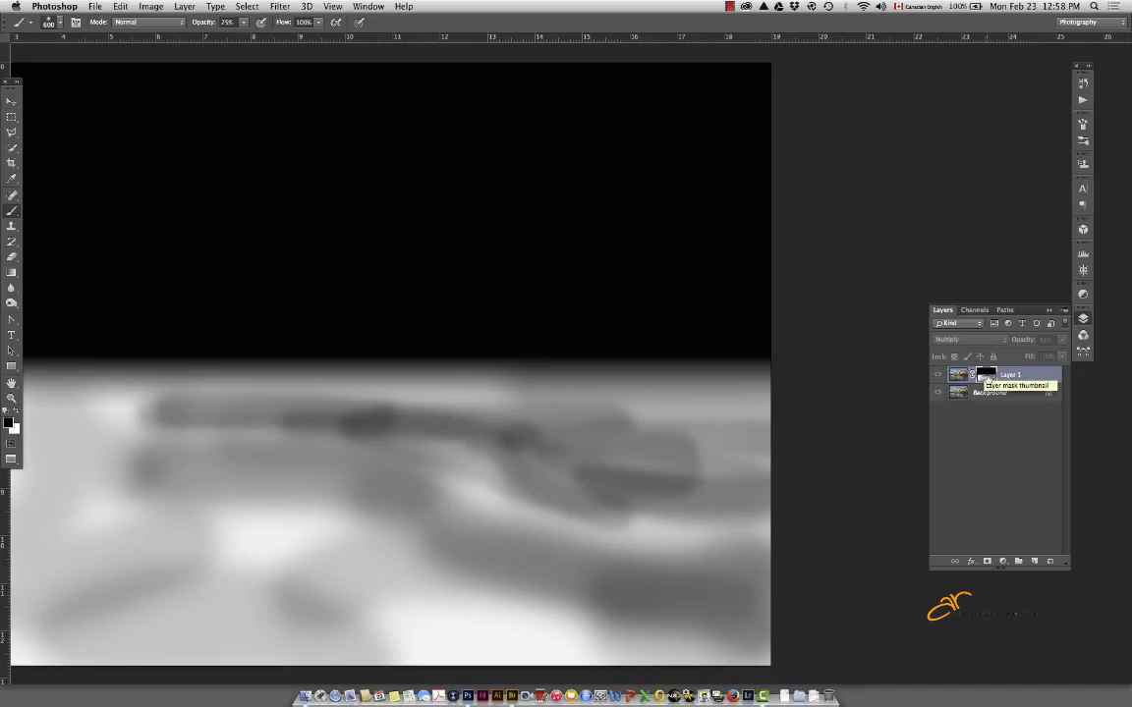
{"action": "left_click", "coordinate": [938, 375]}
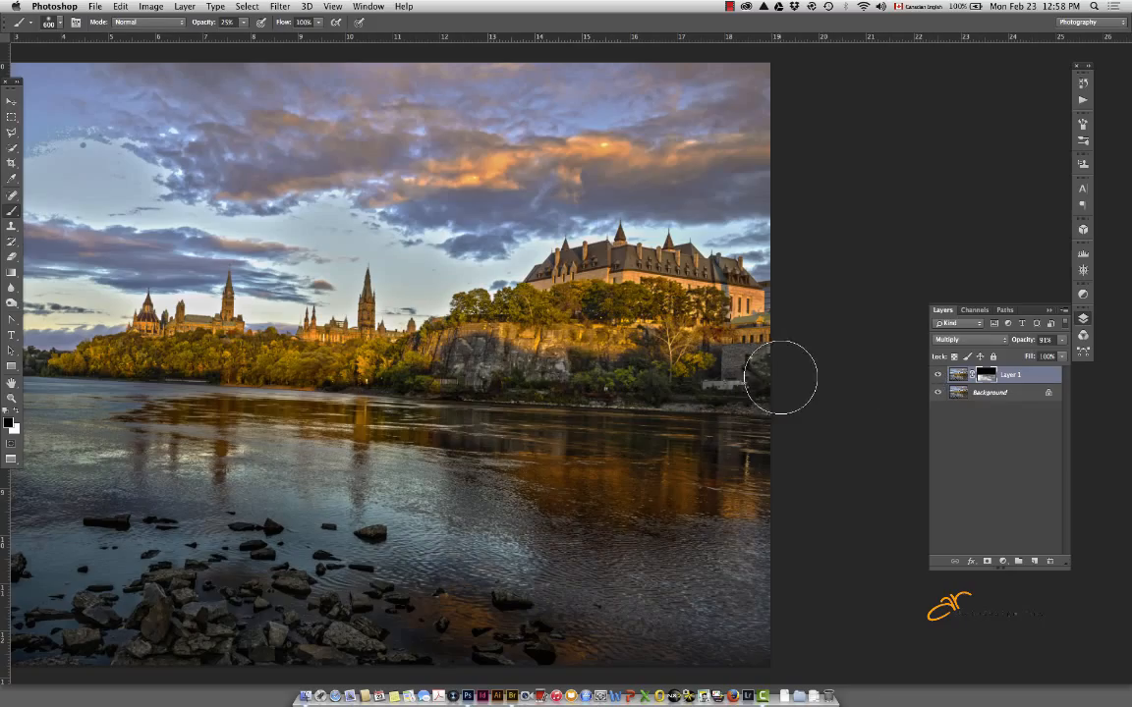
{"action": "key", "text": "super+0"}
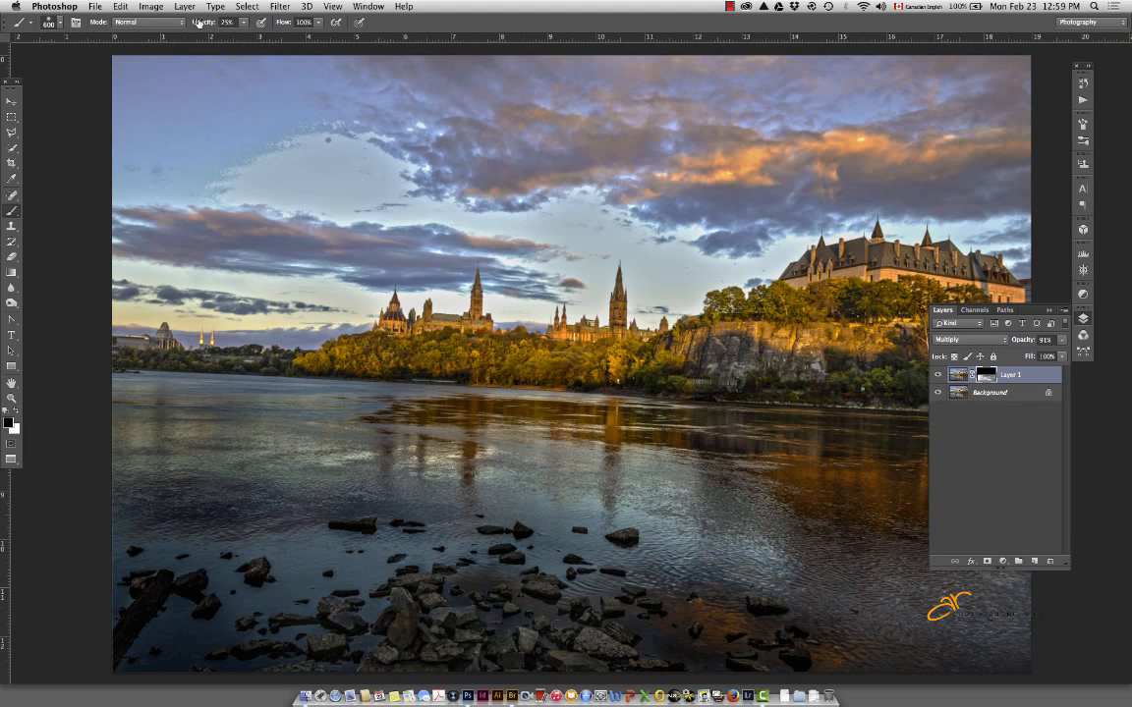
Reduce the brush to 200 px, try a black mask stroke over the foreground rocks at 100% opacity, and undo it
{"action": "key", "text": "bracketleft"}
{"action": "key", "text": "bracketleft"}
{"action": "key", "text": "bracketleft"}
{"action": "key", "text": "bracketleft"}
{"action": "key", "text": "bracketleft"}
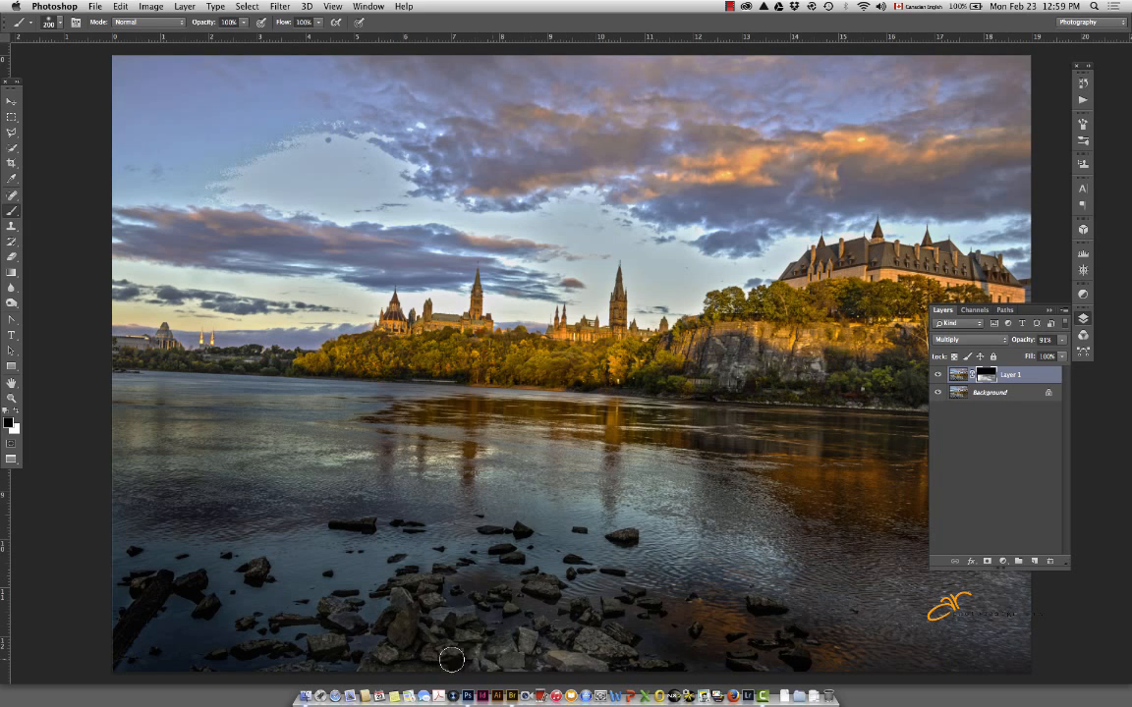
{"action": "mouse_move", "coordinate": [382, 659]}
{"action": "left_mouse_down"}
{"action": "mouse_move", "coordinate": [402, 605]}
{"action": "mouse_move", "coordinate": [408, 647]}
{"action": "mouse_move", "coordinate": [425, 653]}
{"action": "mouse_move", "coordinate": [456, 623]}
{"action": "mouse_move", "coordinate": [473, 660]}
{"action": "mouse_move", "coordinate": [597, 648]}
{"action": "left_mouse_up"}
{"action": "key", "text": "super+z"}
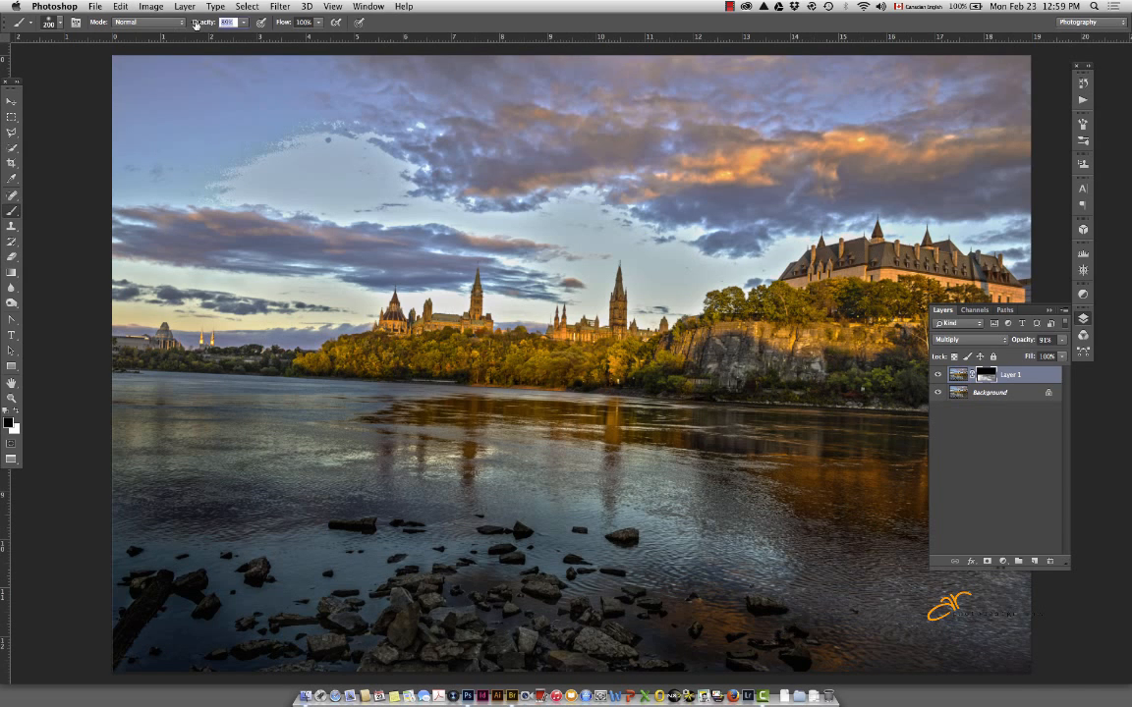
Set the brush opacity to 65% and paint black on the mask over the foreground rocks to lighten them
{"action": "left_click_drag", "start_coordinate": [183, 24], "coordinate": [184, 25]}
{"action": "left_click_drag", "start_coordinate": [321, 645], "coordinate": [336, 644]}
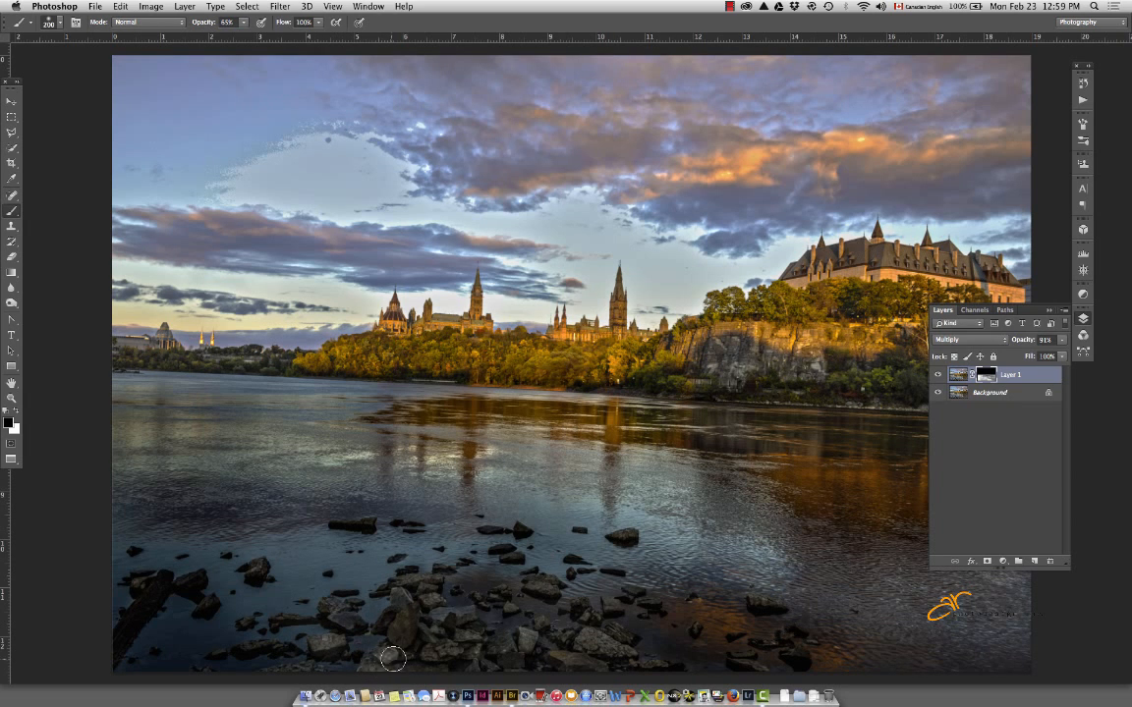
{"action": "mouse_move", "coordinate": [402, 620]}
{"action": "left_mouse_down"}
{"action": "mouse_move", "coordinate": [407, 649]}
{"action": "mouse_move", "coordinate": [403, 600]}
{"action": "mouse_move", "coordinate": [383, 622]}
{"action": "left_mouse_up"}
{"action": "mouse_move", "coordinate": [424, 582]}
{"action": "left_mouse_down"}
{"action": "mouse_move", "coordinate": [434, 627]}
{"action": "mouse_move", "coordinate": [432, 618]}
{"action": "mouse_move", "coordinate": [467, 619]}
{"action": "mouse_move", "coordinate": [449, 648]}
{"action": "mouse_move", "coordinate": [436, 647]}
{"action": "mouse_move", "coordinate": [463, 665]}
{"action": "mouse_move", "coordinate": [508, 642]}
{"action": "mouse_move", "coordinate": [487, 655]}
{"action": "mouse_move", "coordinate": [537, 669]}
{"action": "mouse_move", "coordinate": [525, 665]}
{"action": "mouse_move", "coordinate": [646, 668]}
{"action": "mouse_move", "coordinate": [582, 642]}
{"action": "mouse_move", "coordinate": [658, 682]}
{"action": "mouse_move", "coordinate": [548, 586]}
{"action": "left_mouse_up"}
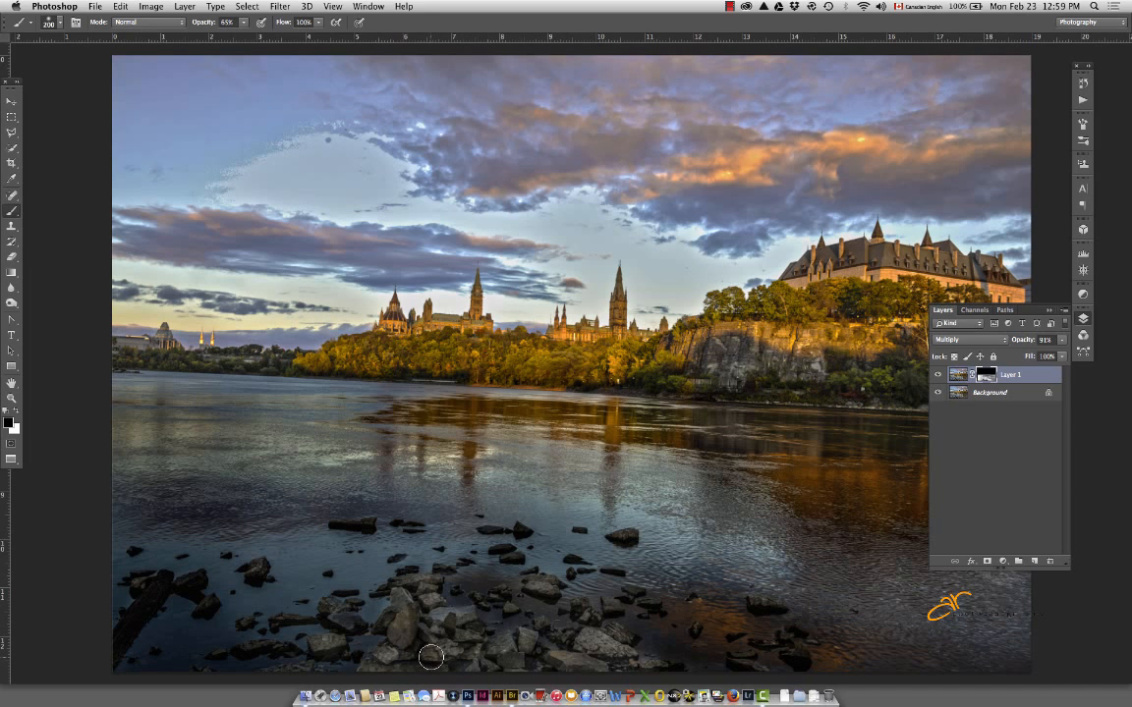
{"action": "left_click_drag", "start_coordinate": [317, 645], "coordinate": [348, 623]}
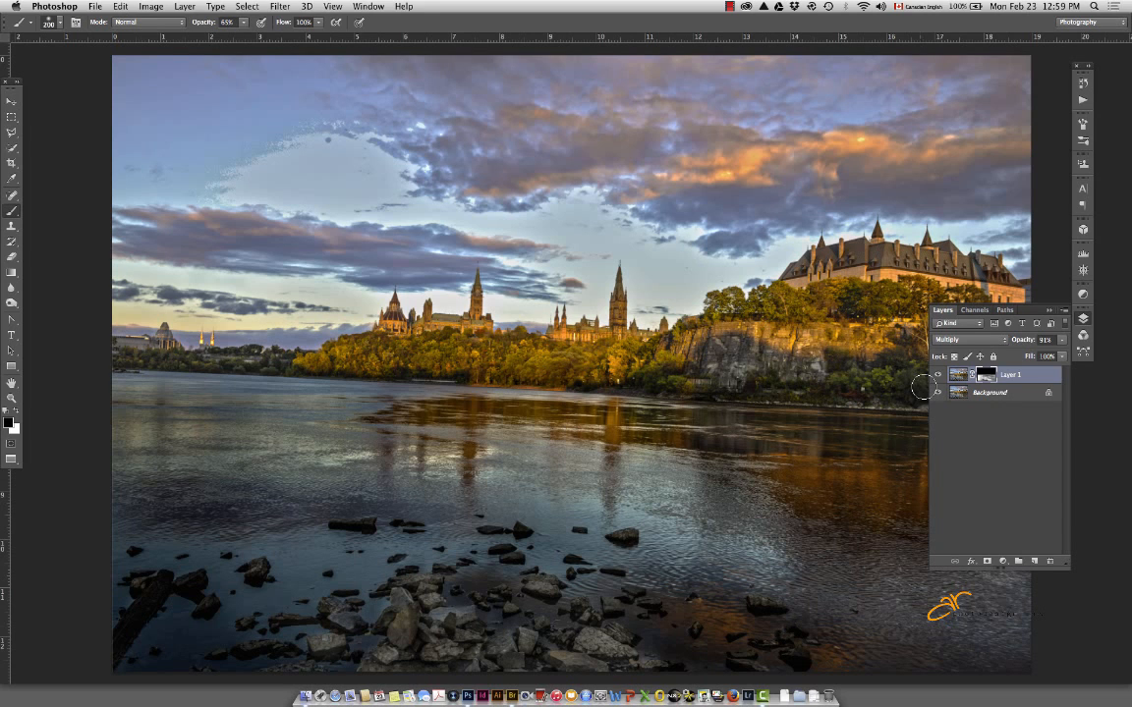